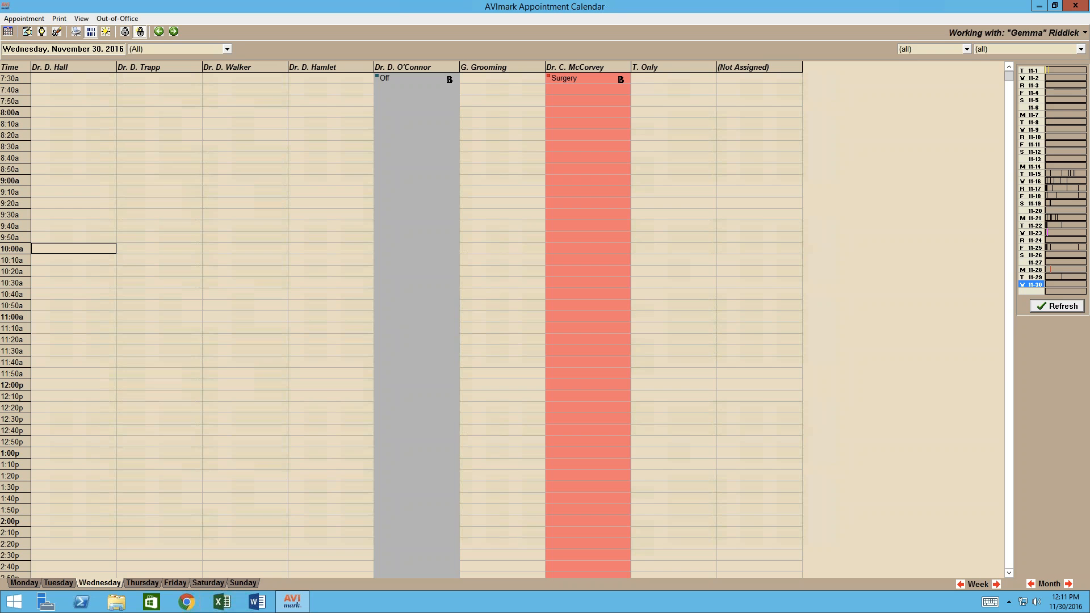
# Step: Return to the client record and reopen the appointment calendar from there
pyautogui.click(1076, 8)
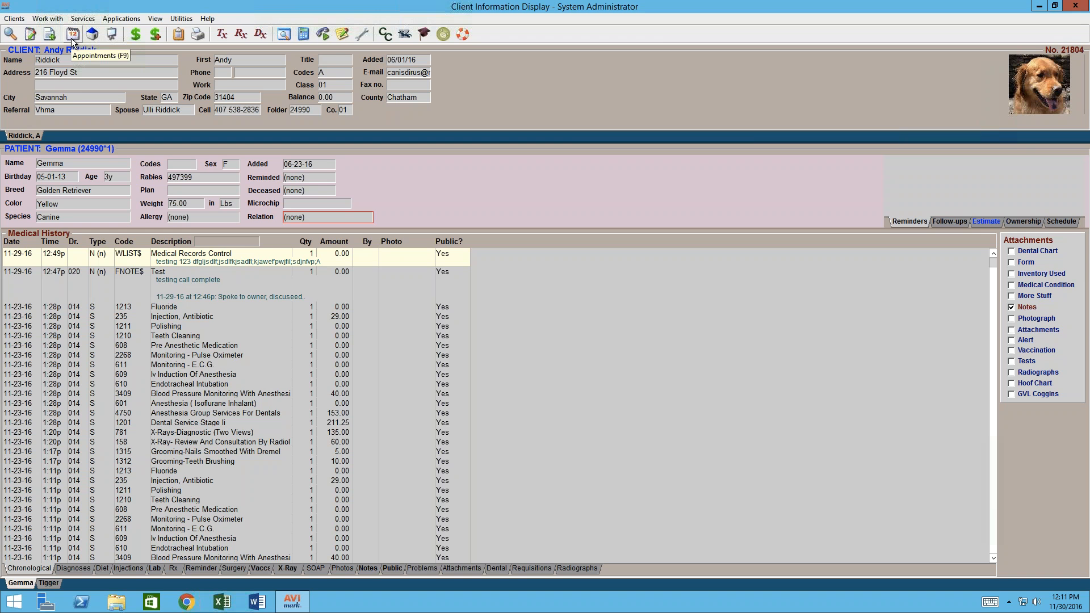
pyautogui.click(47, 20)
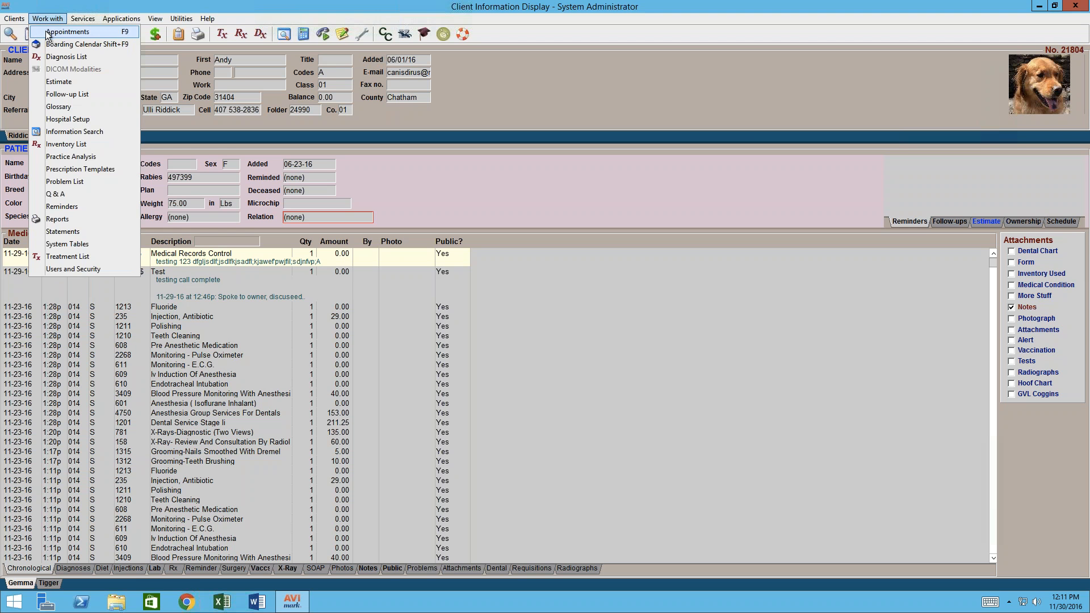
pyautogui.click(48, 32)
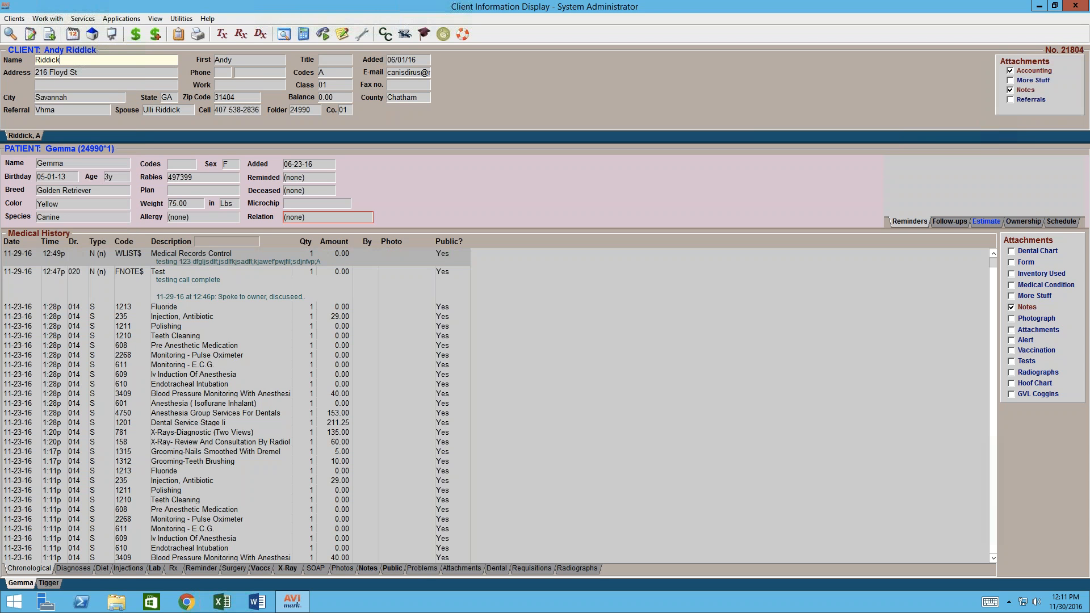
pyautogui.click(73, 34)
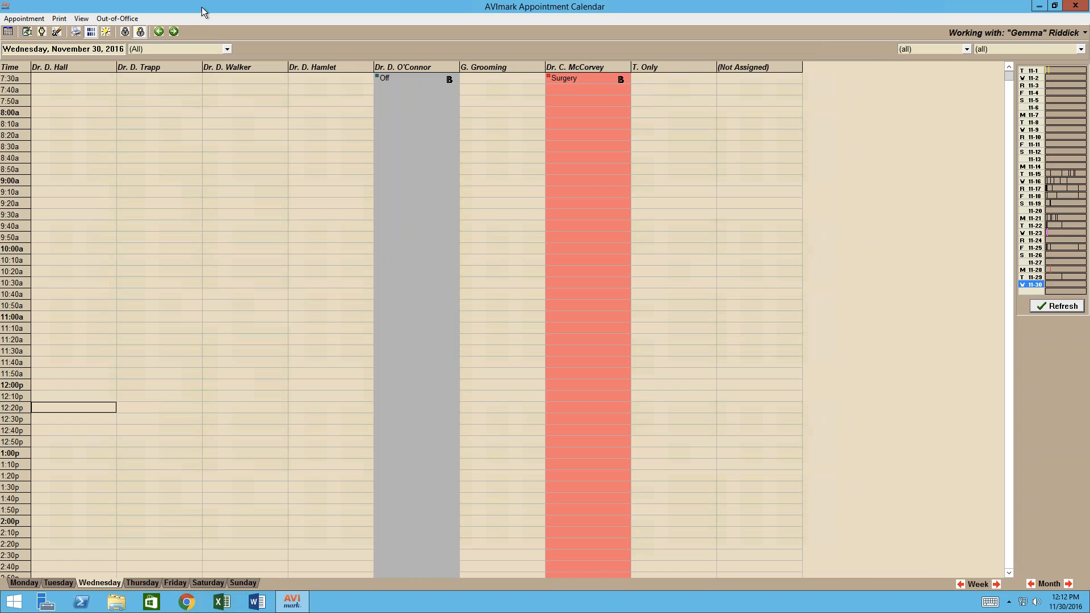
# Step: Open the client selection for the calendar's working patient and close it without choosing a client
pyautogui.click(1008, 33)
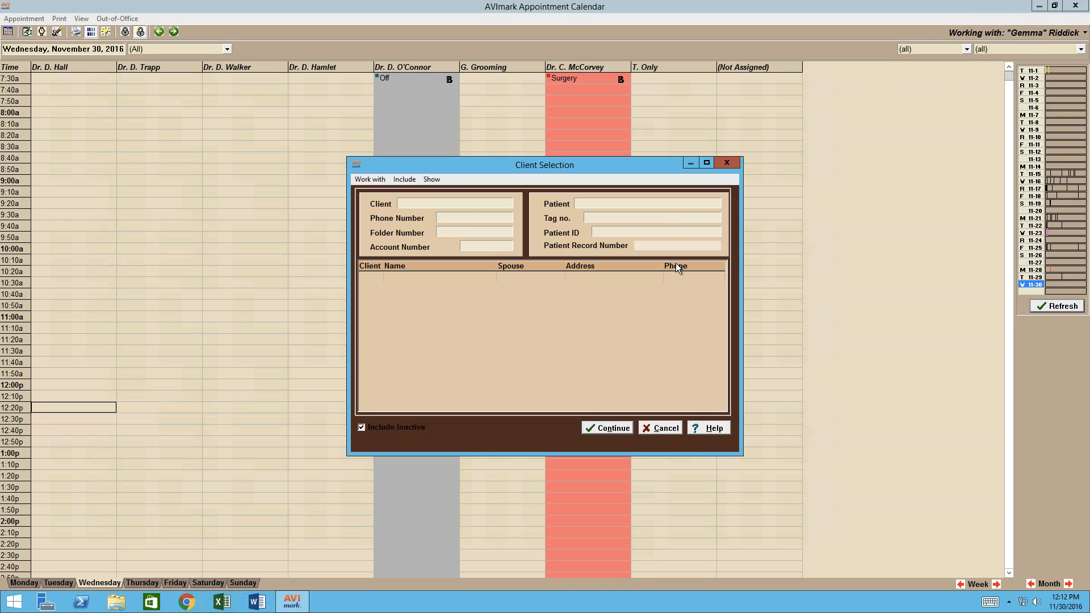
pyautogui.click(722, 163)
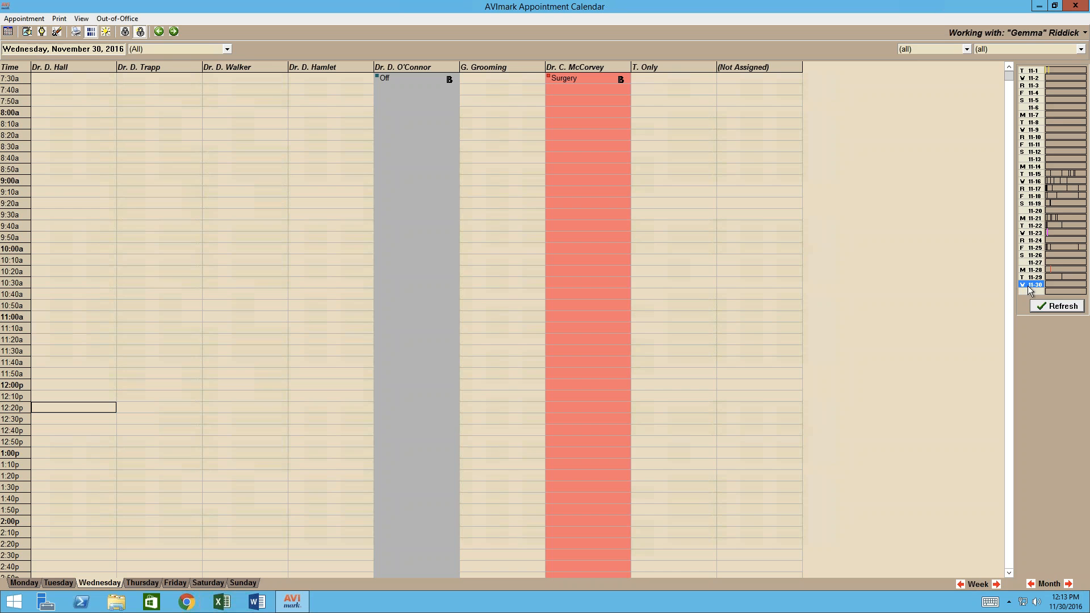
# Step: Open a new appointment in the third doctor's column at 12:00p on Wednesday, December 7, 2016
pyautogui.click(1068, 584)
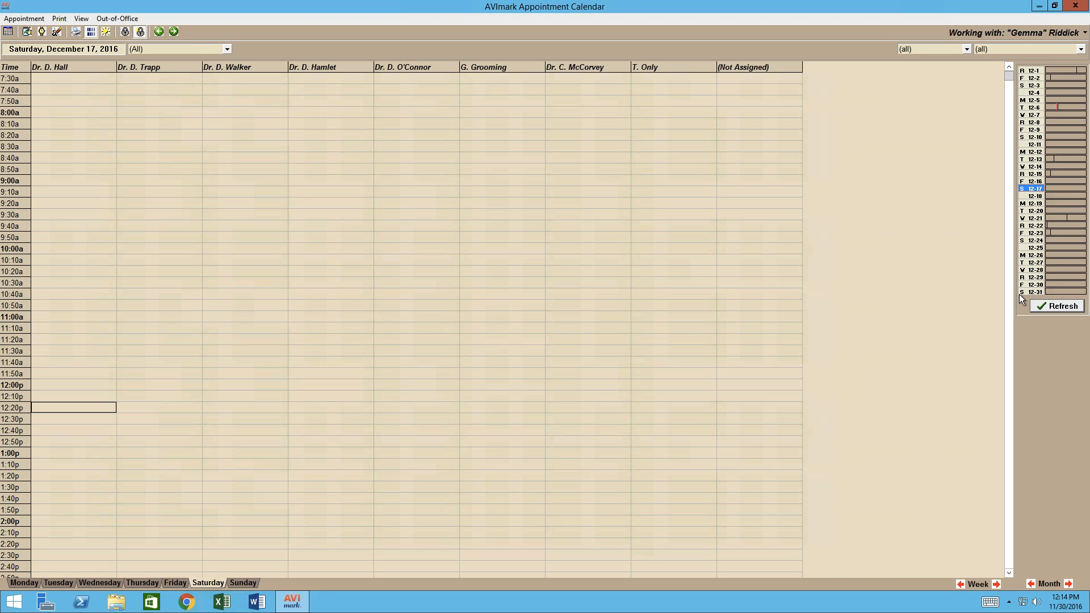
pyautogui.click(1031, 122)
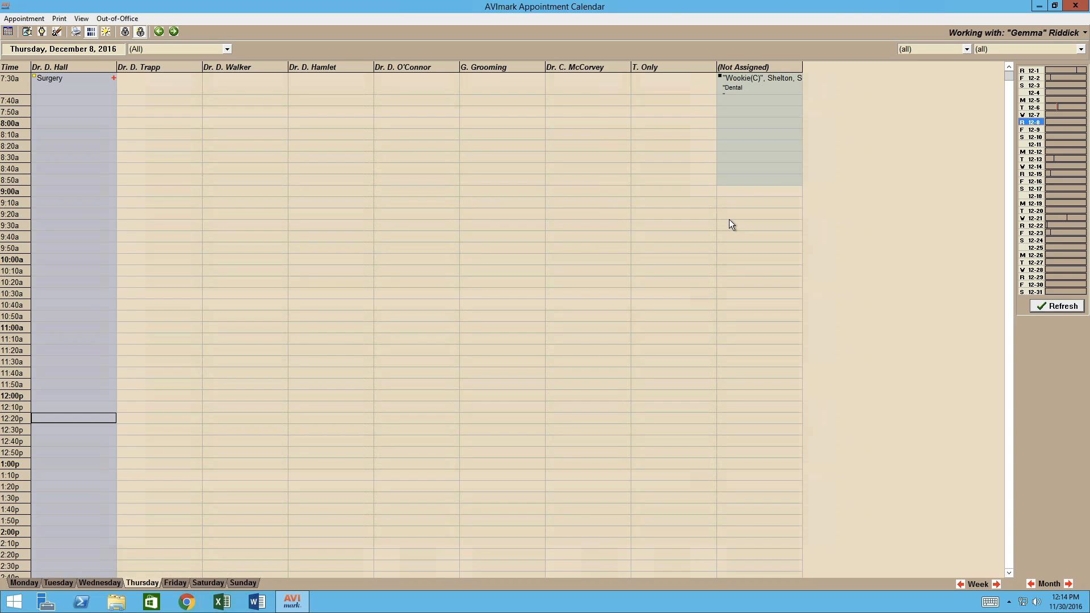
pyautogui.click(1034, 115)
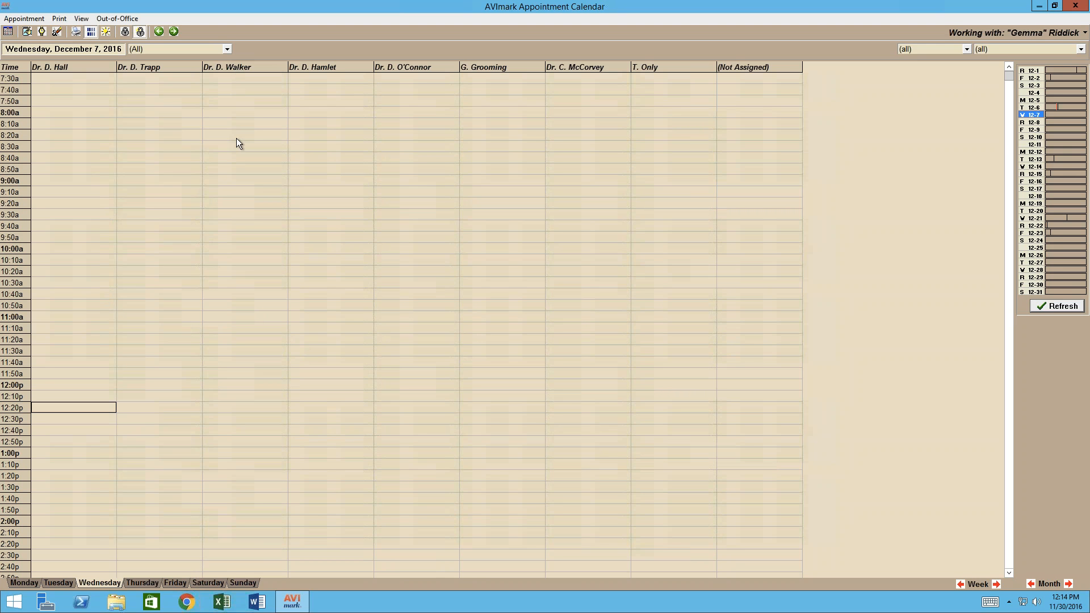
pyautogui.click(236, 384)
pyautogui.rightClick(245, 389)
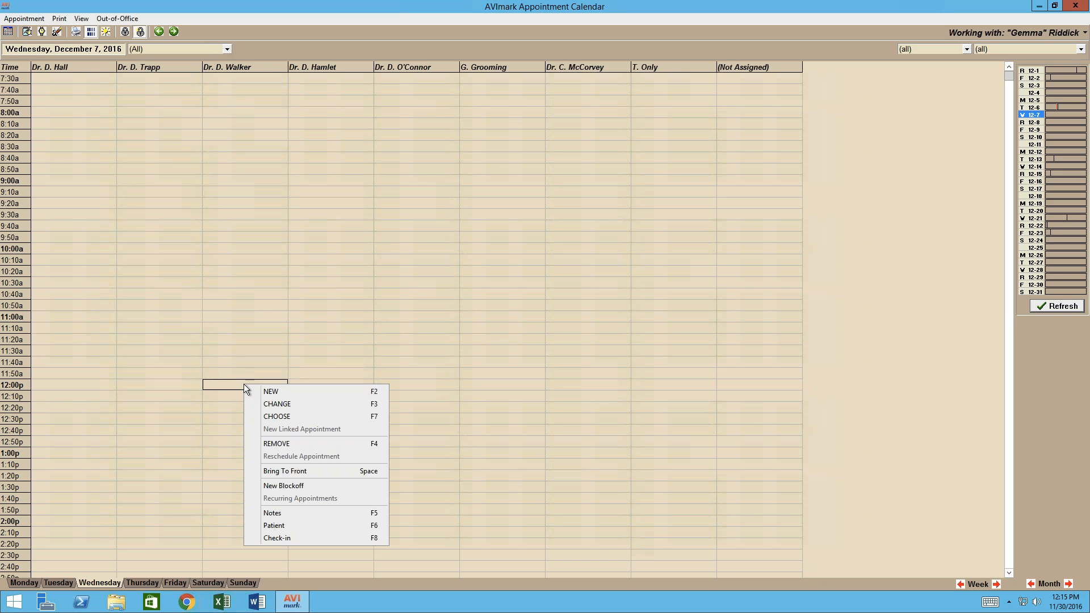
pyautogui.click(314, 393)
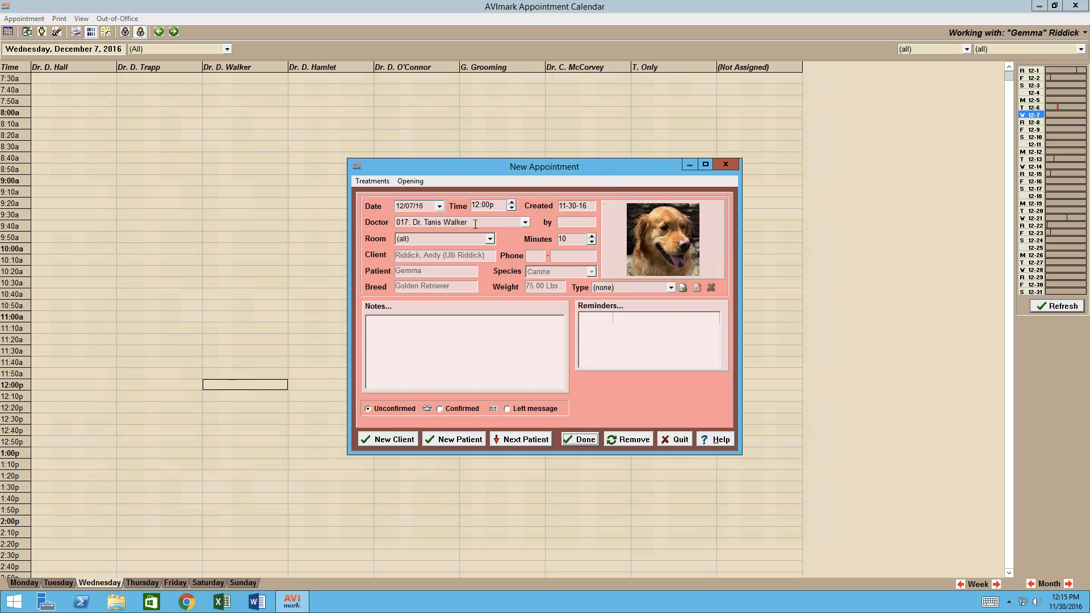
# Step: Review the available doctor and room options for the new appointment
pyautogui.click(525, 222)
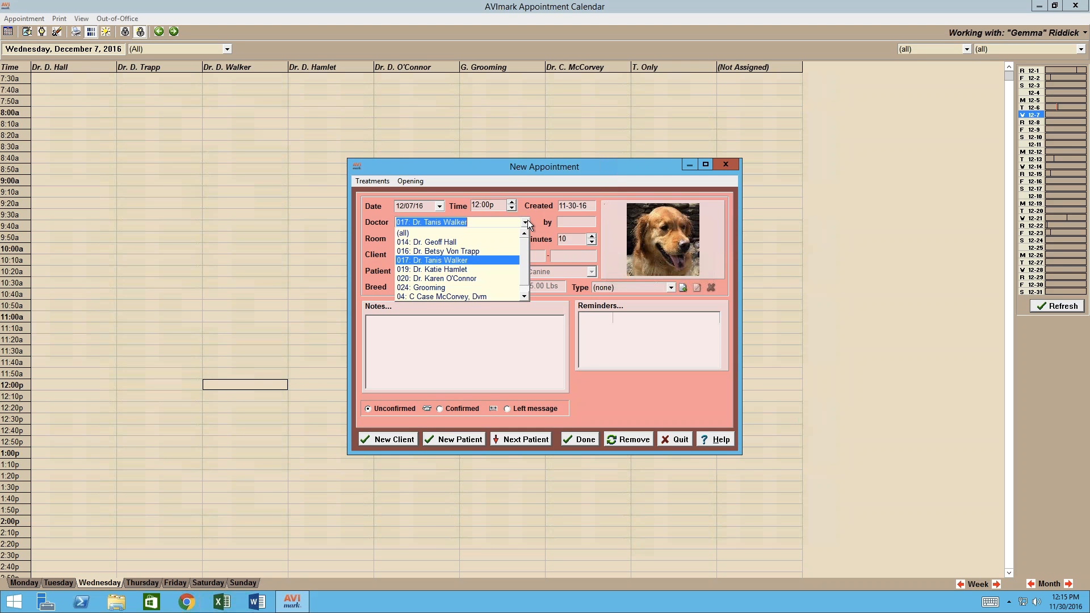
pyautogui.click(526, 222)
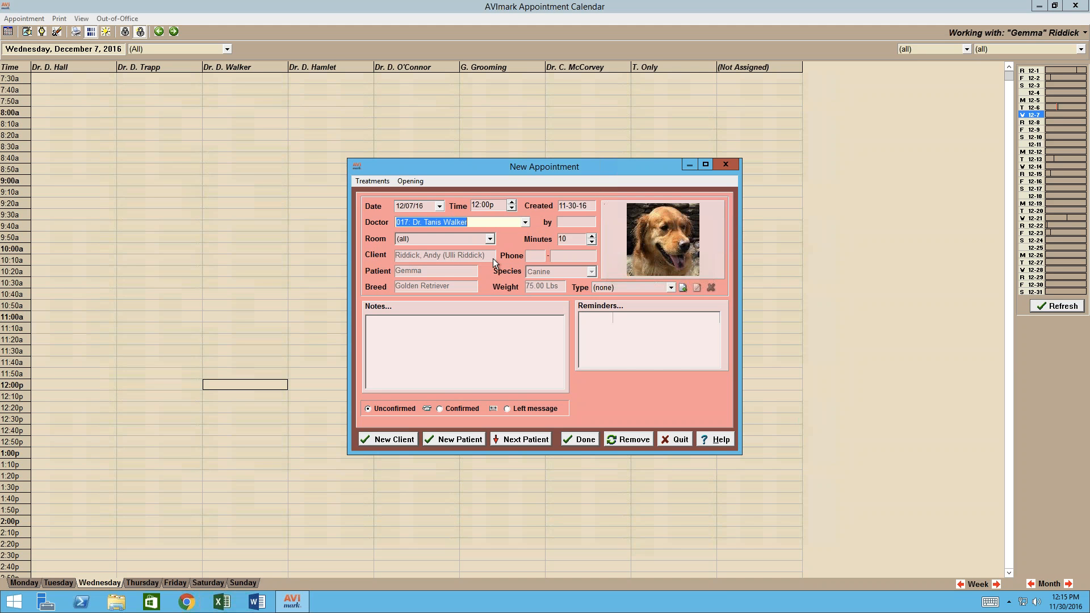
pyautogui.press('Tab')
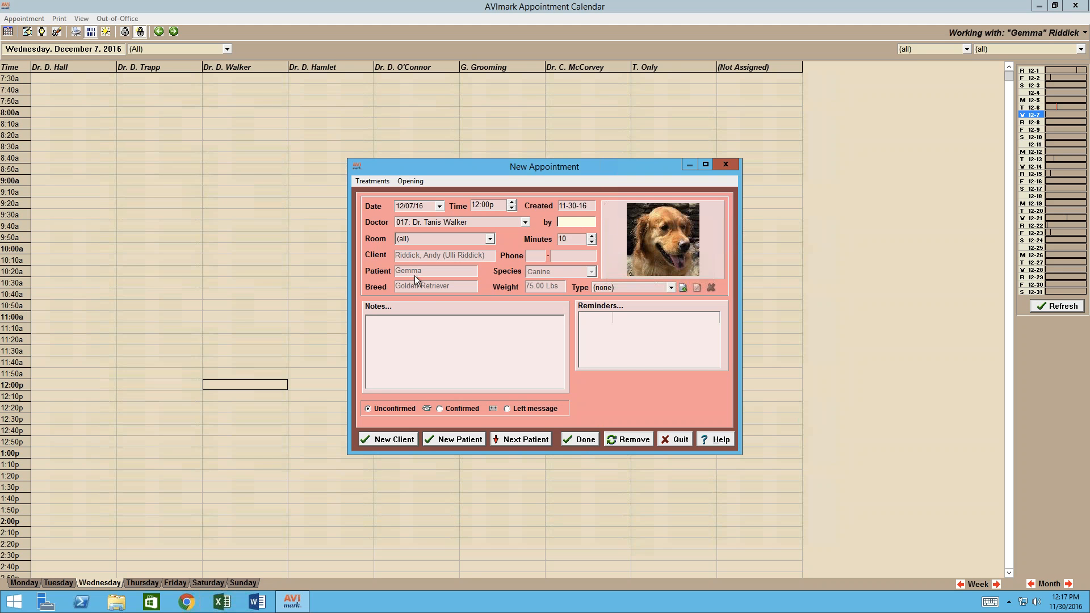
pyautogui.click(489, 239)
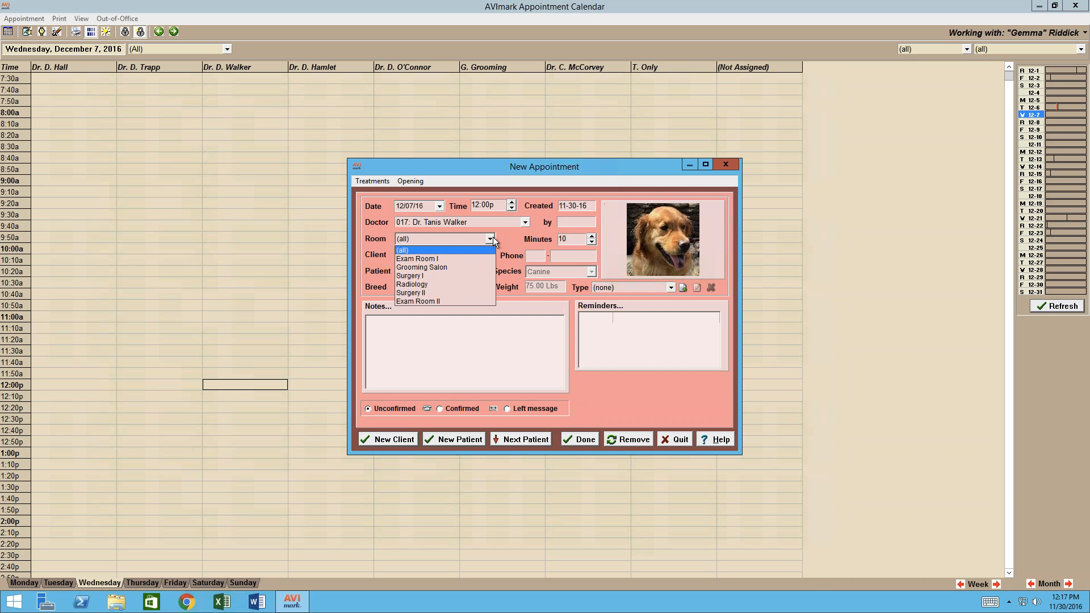
pyautogui.click(490, 239)
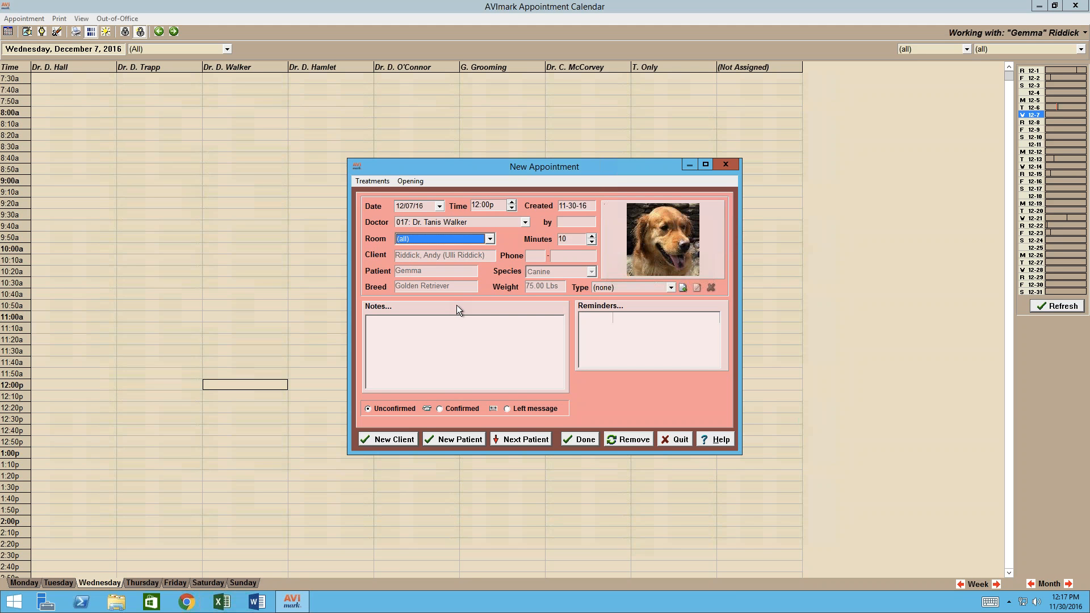
pyautogui.click(454, 332)
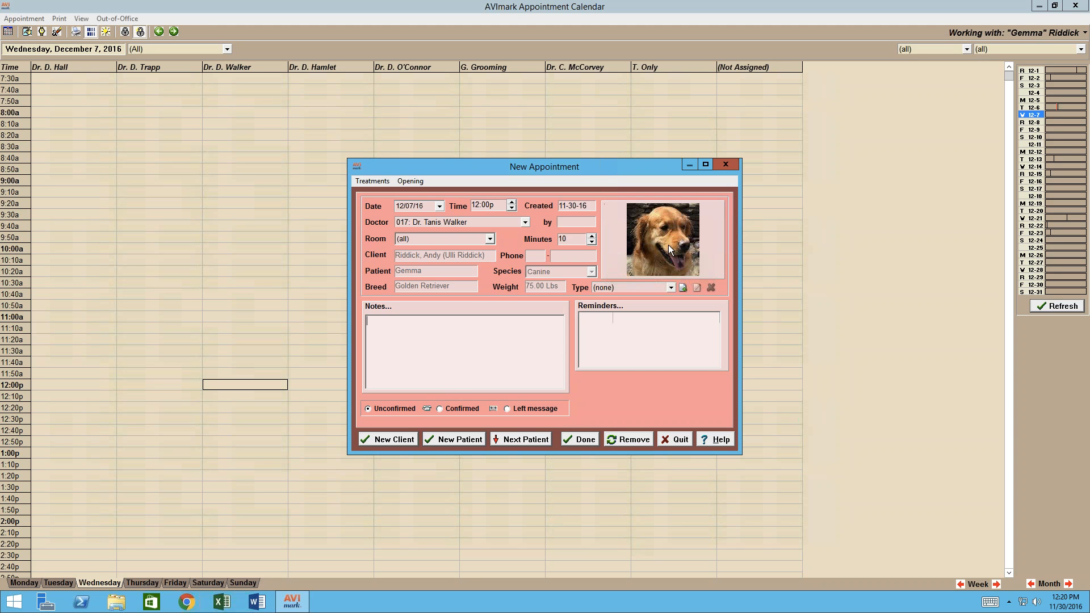
# Step: Search the treatment list for "RABIES" and add Puppy Rabies Vaccine to the appointment
pyautogui.rightClick(639, 236)
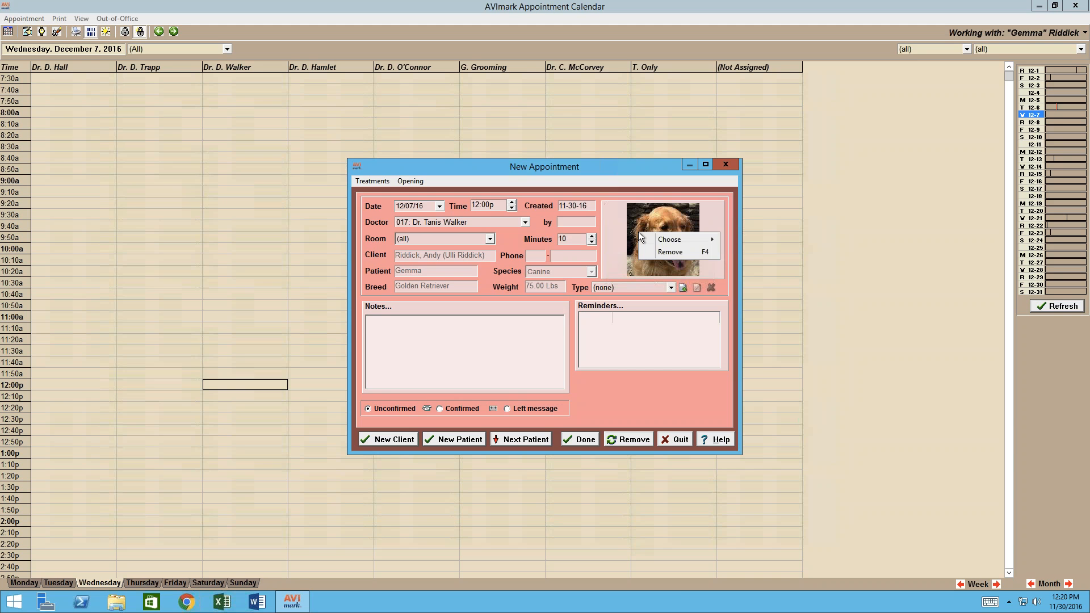
pyautogui.moveTo(680, 244)
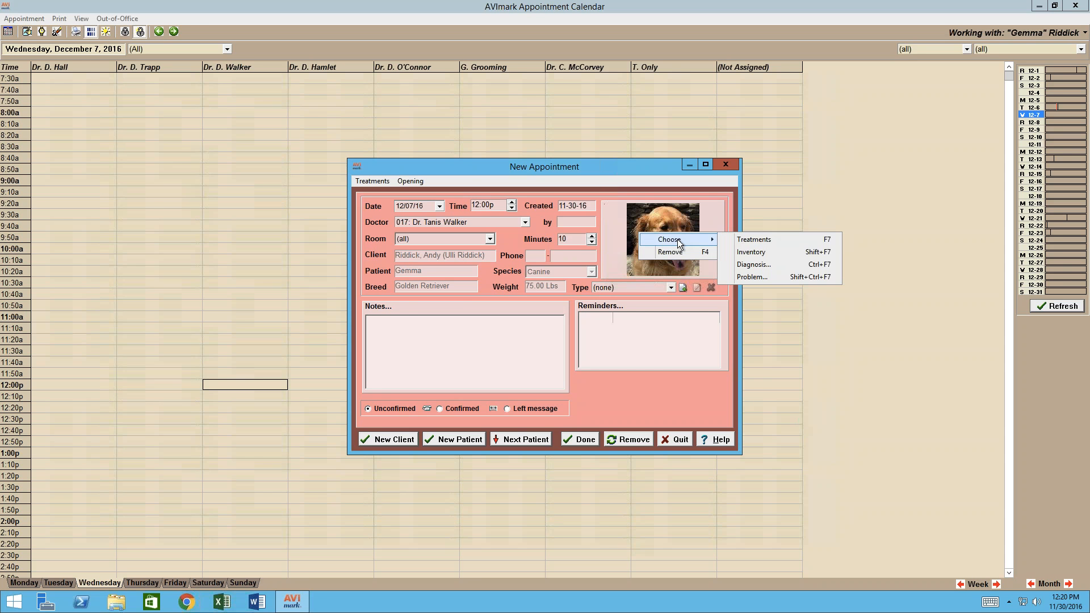
pyautogui.click(798, 240)
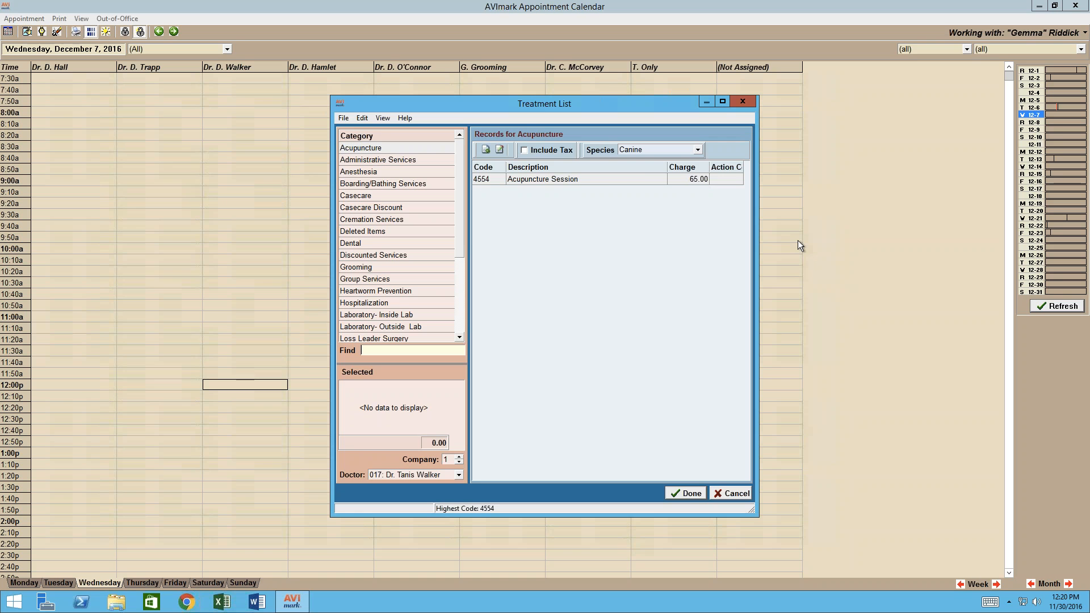
pyautogui.write('RABIES')
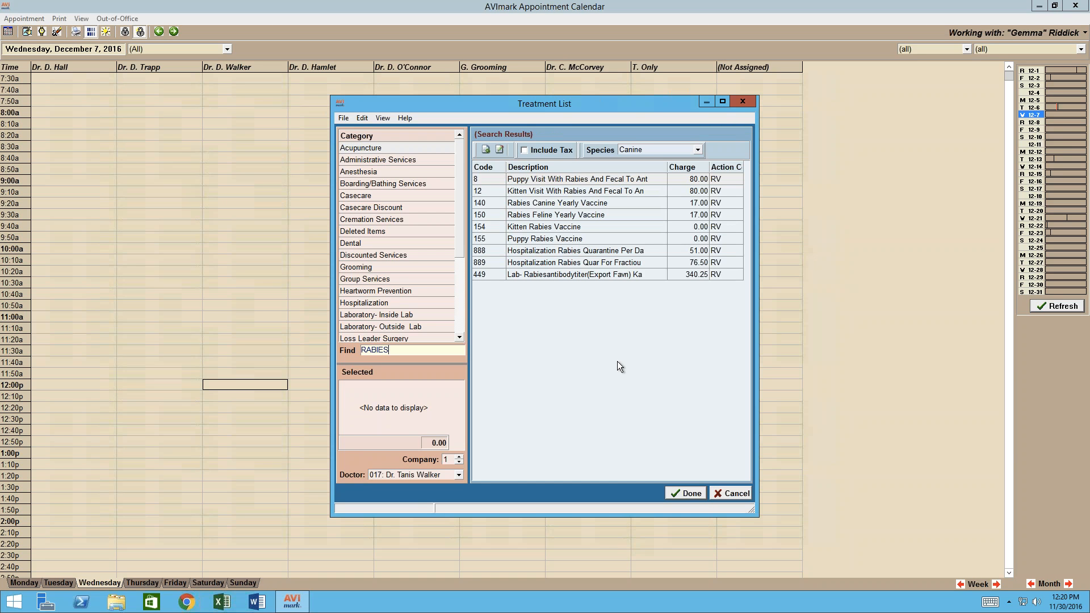
pyautogui.click(569, 240)
pyautogui.doubleClick(568, 240)
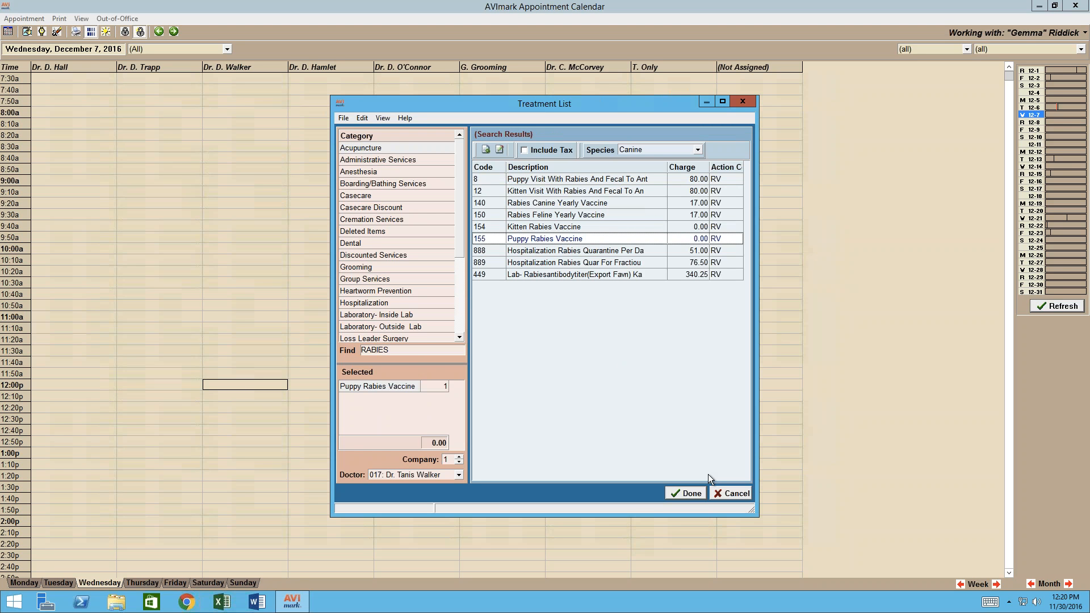
pyautogui.click(676, 492)
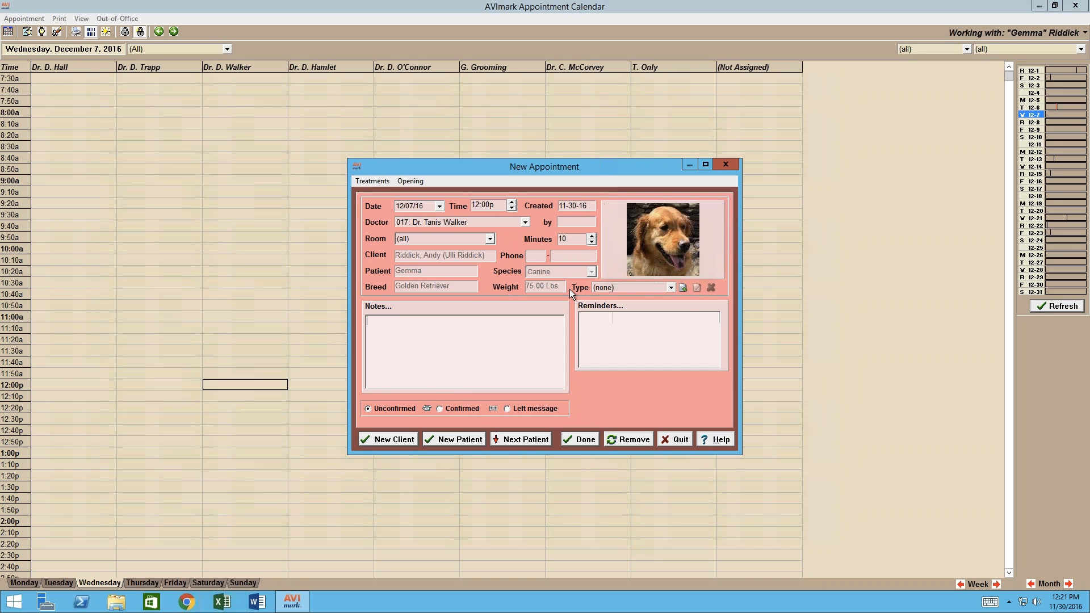
# Step: Review the appointment type options and enter "Annual exam" in the appointment notes
pyautogui.click(671, 287)
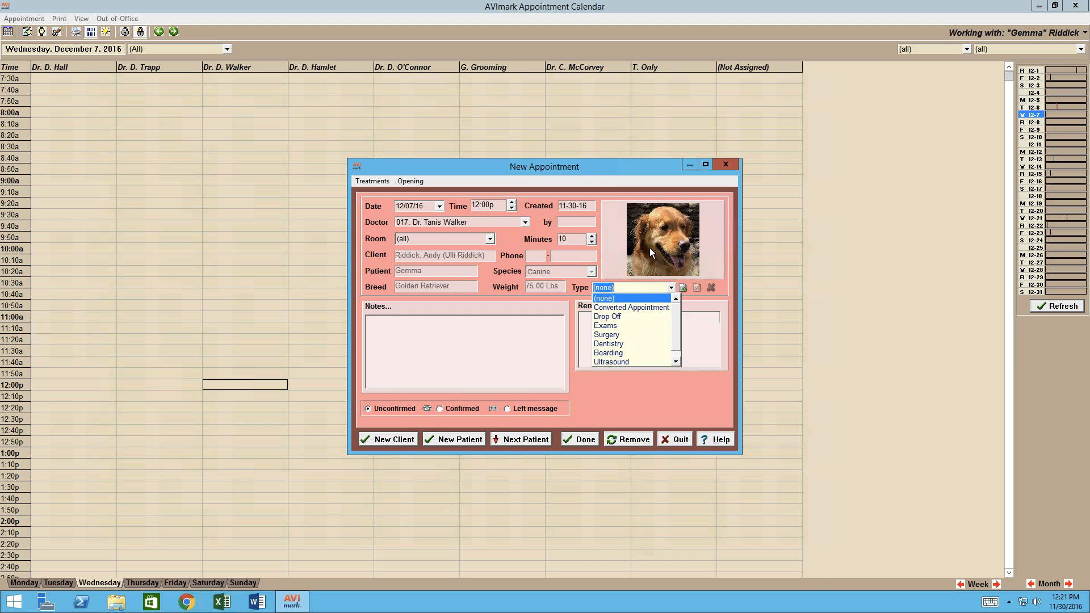
pyautogui.click(496, 325)
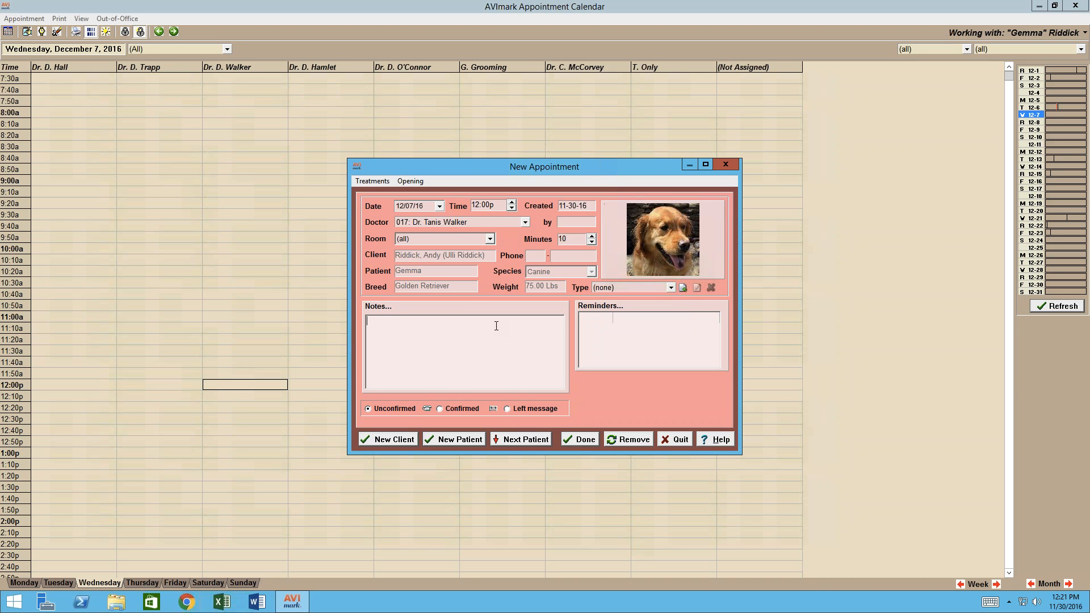
pyautogui.write('Annual exam')
# Step: Review the appointment's treatment list and the kinds of items that can be added, and save the appointment to the calendar
pyautogui.click(636, 217)
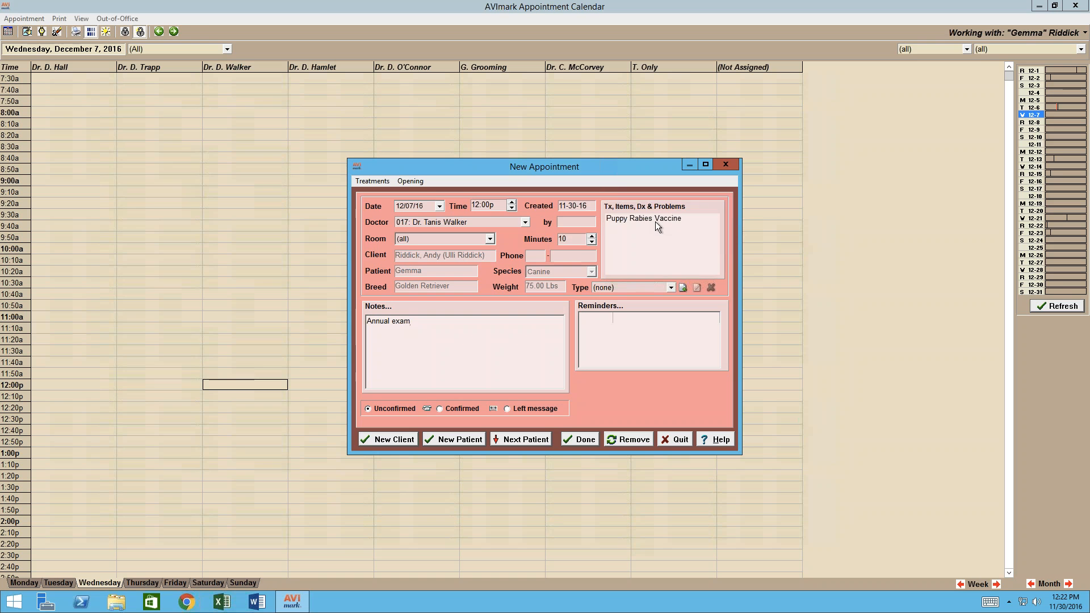
pyautogui.rightClick(655, 222)
pyautogui.moveTo(693, 233)
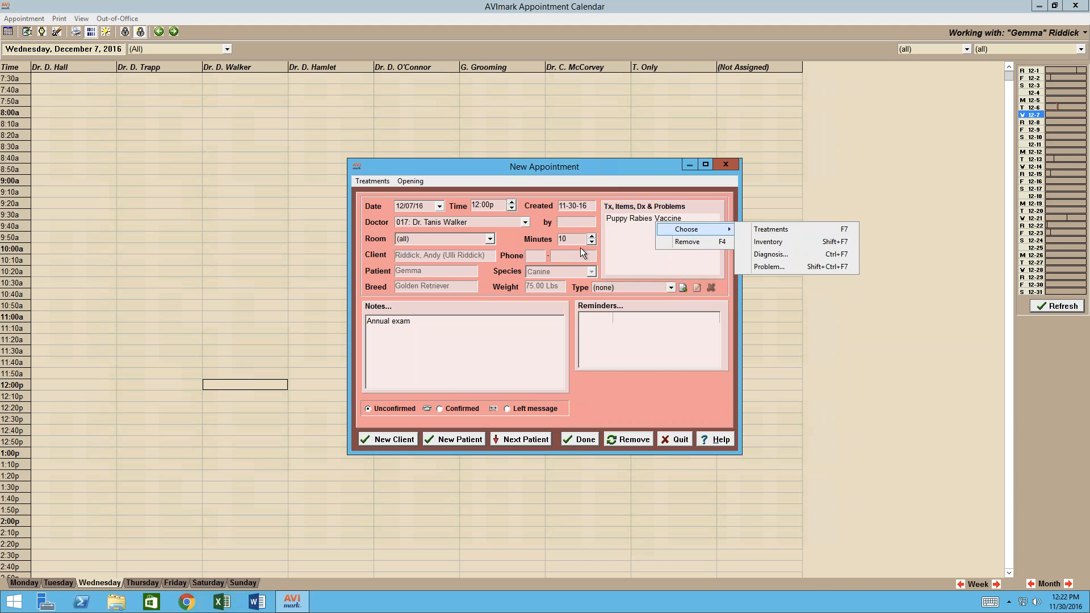
pyautogui.click(629, 254)
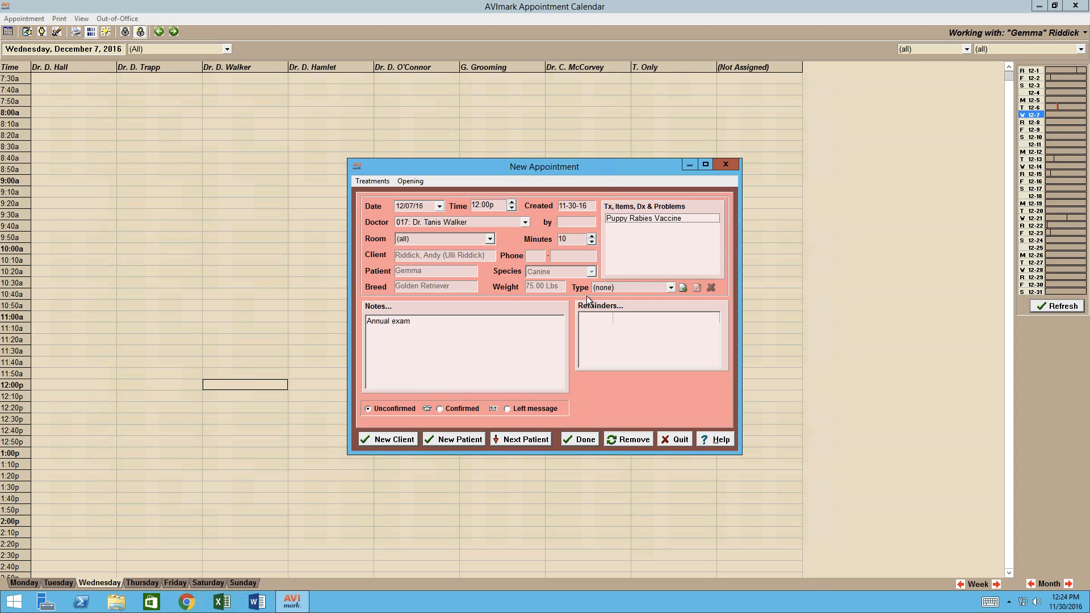
pyautogui.click(577, 440)
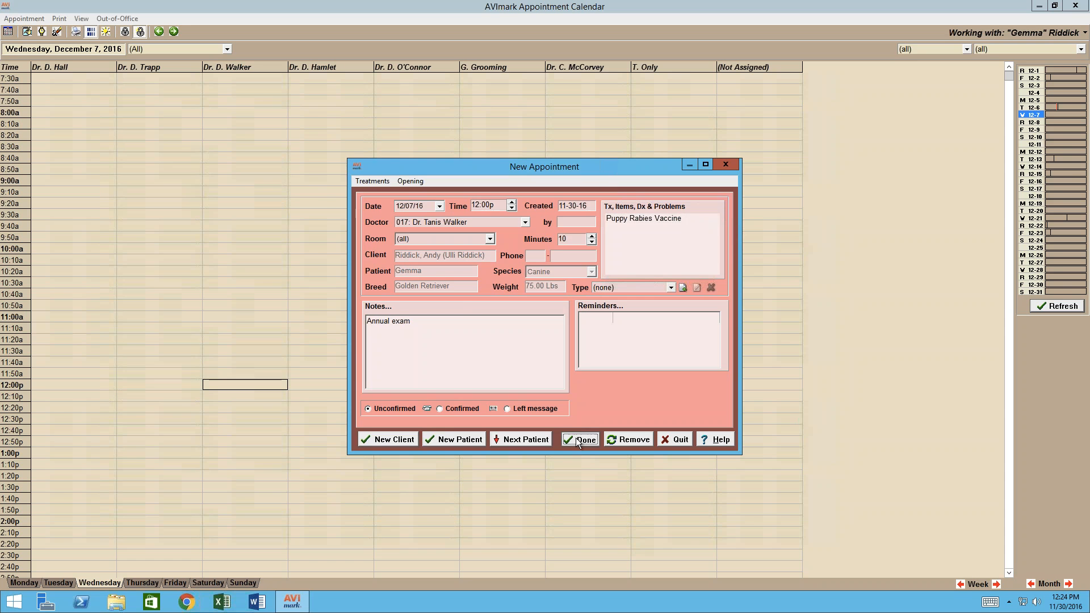
pyautogui.click(246, 430)
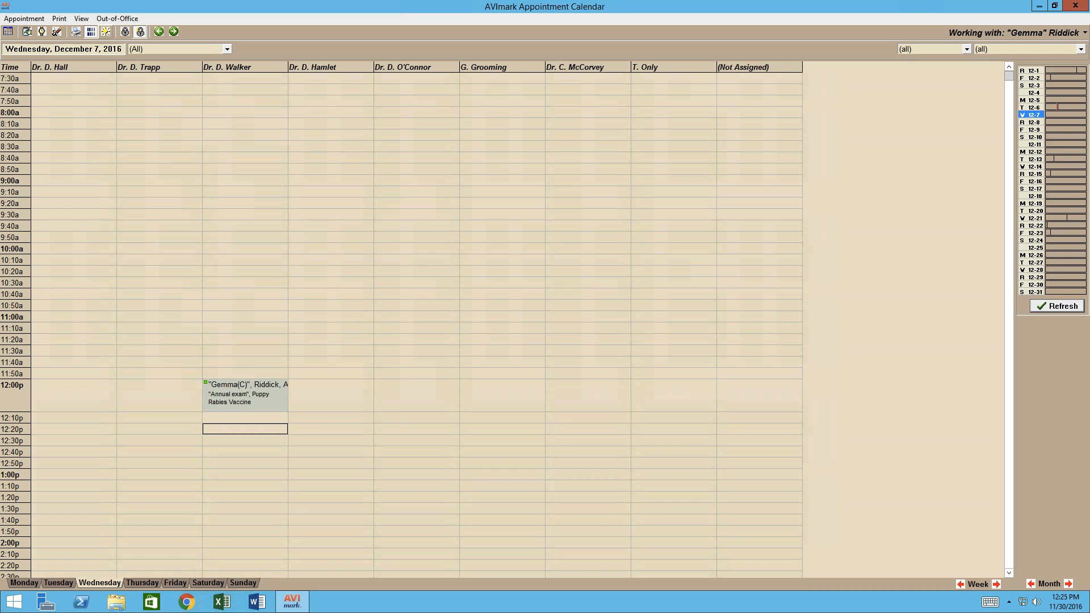
# Step: Open a new appointment at 9:30a on Wednesday, November 30, 2016, and assign it to the doctor whose column is blocked off for Surgery
pyautogui.click(105, 31)
pyautogui.click(475, 216)
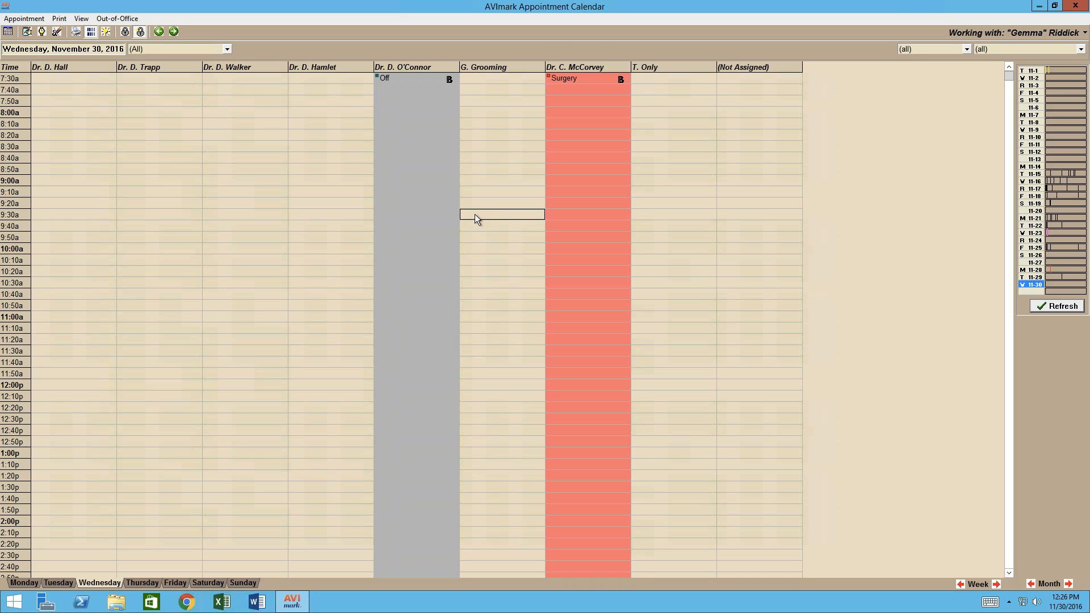
pyautogui.rightClick(571, 103)
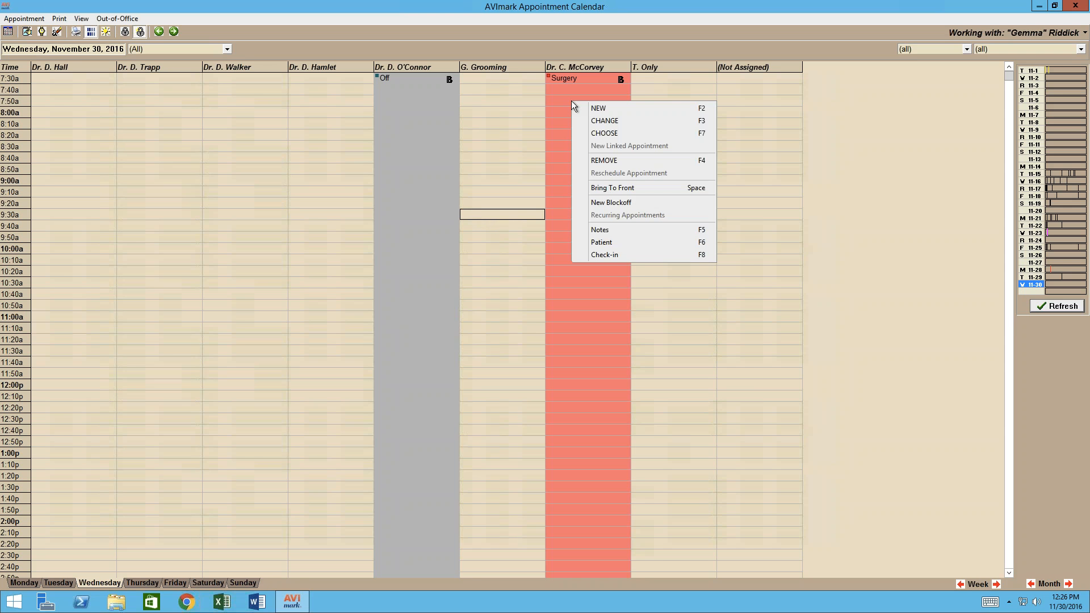
pyautogui.click(599, 108)
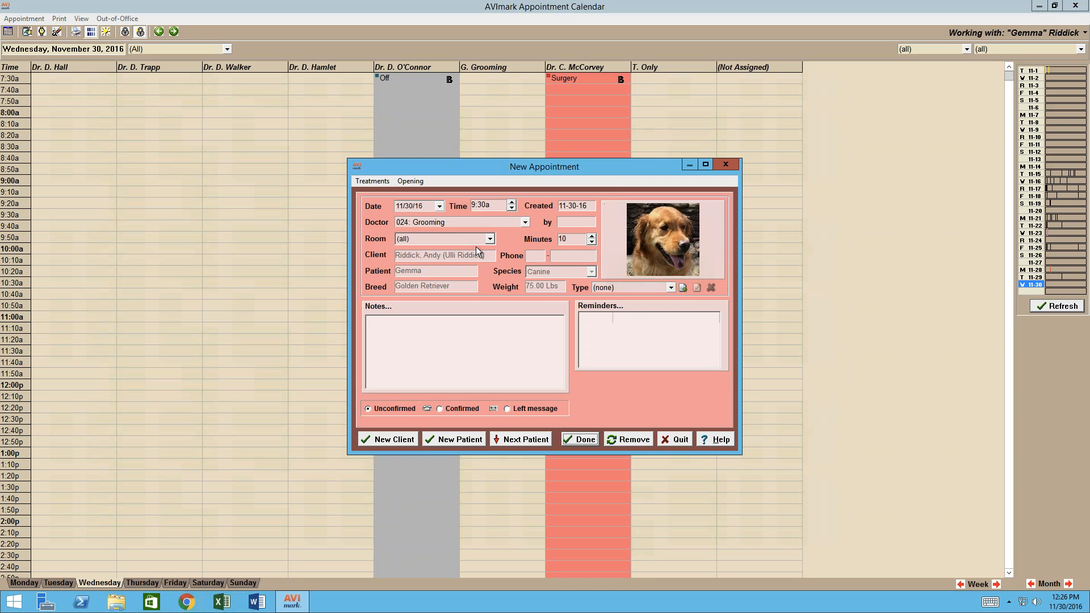
pyautogui.click(525, 222)
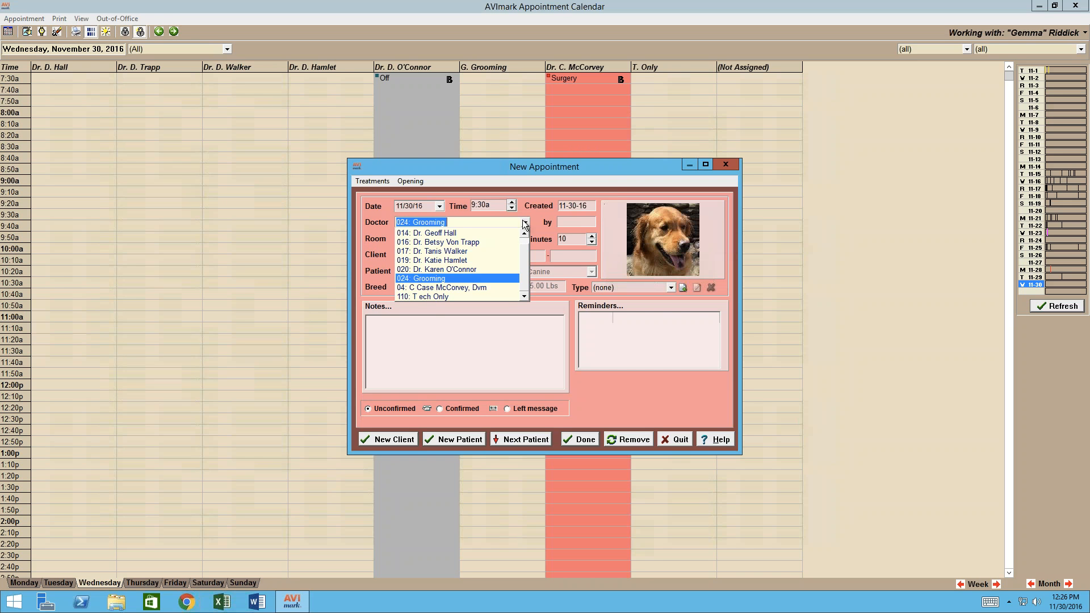
pyautogui.click(491, 287)
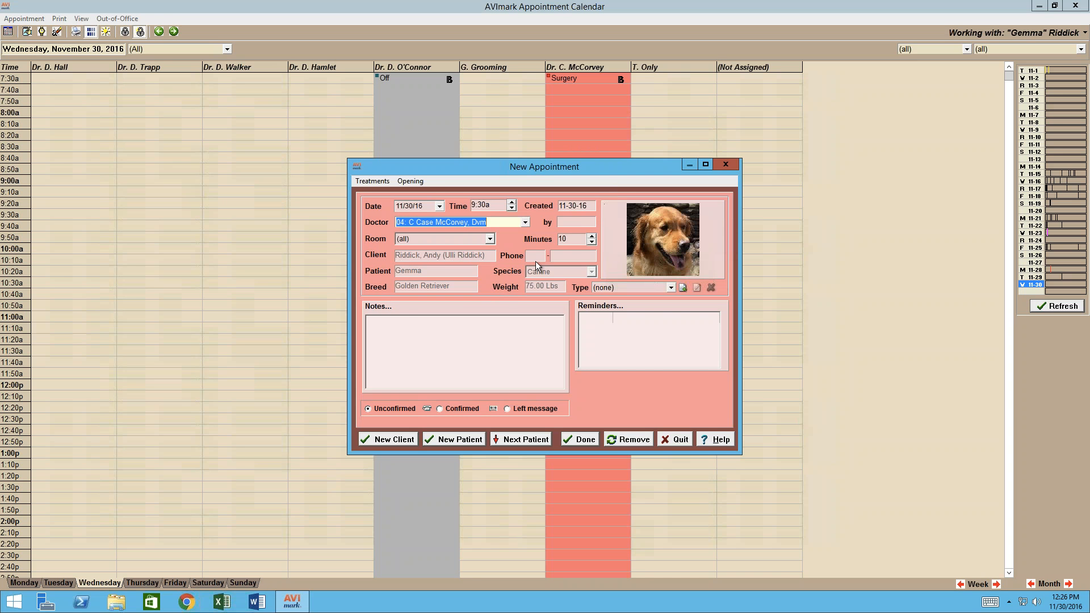
# Step: Set the length of the new 9:30a appointment to 40 minutes
pyautogui.click(592, 235)
pyautogui.click(592, 235)
pyautogui.click(592, 235)
# Step: Search the treatment list for "OV" and add Ovariohysterectomy (Co2 Laser) 20 Lbs Or, quantity 2, to the appointment
pyautogui.rightClick(636, 242)
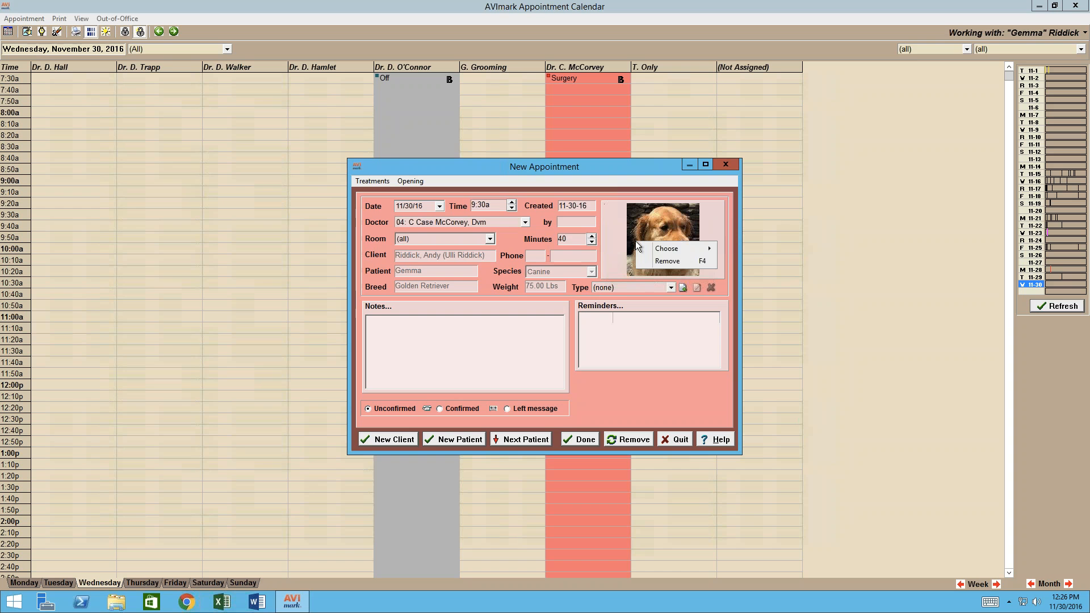
pyautogui.moveTo(663, 252)
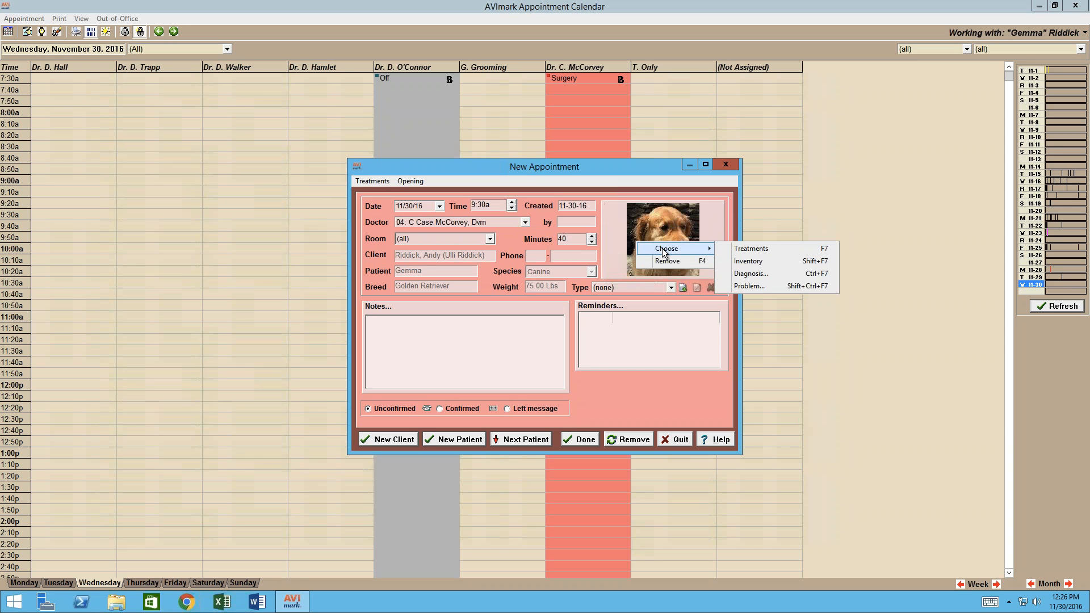
pyautogui.click(748, 249)
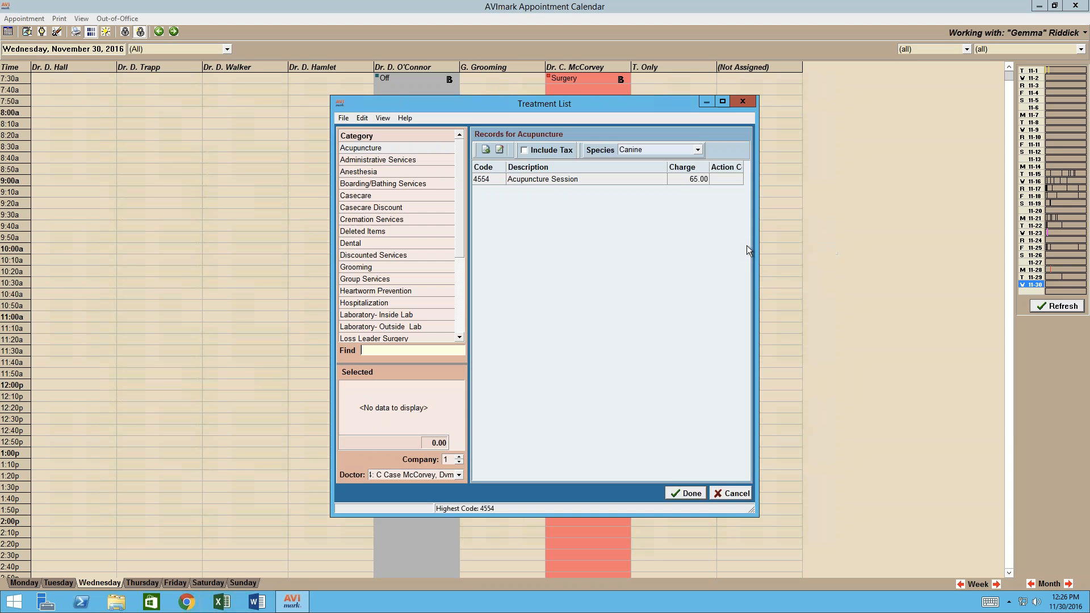
pyautogui.write('OV')
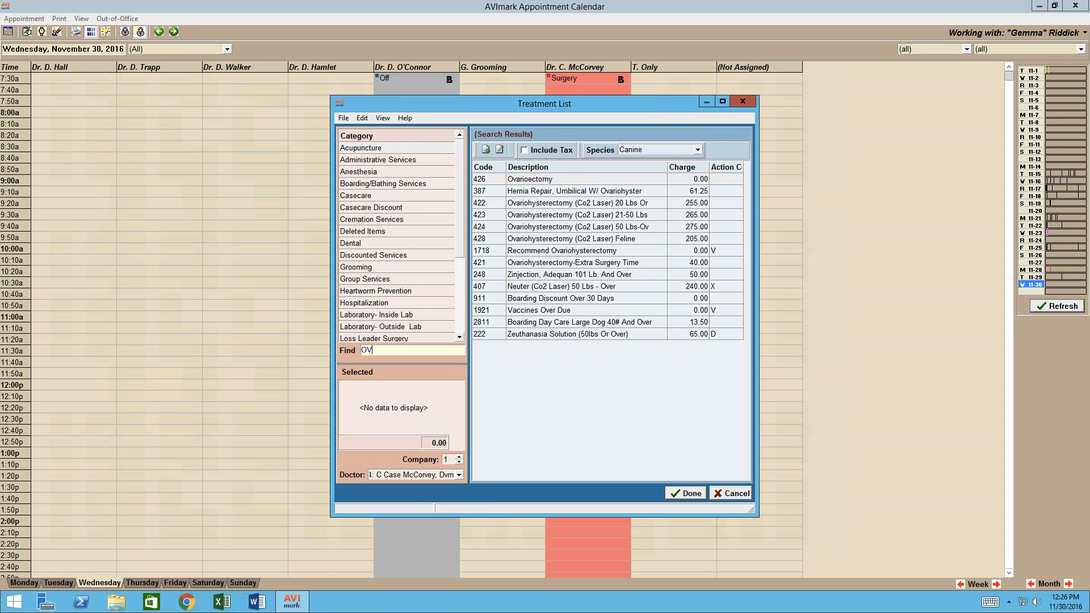
pyautogui.doubleClick(554, 205)
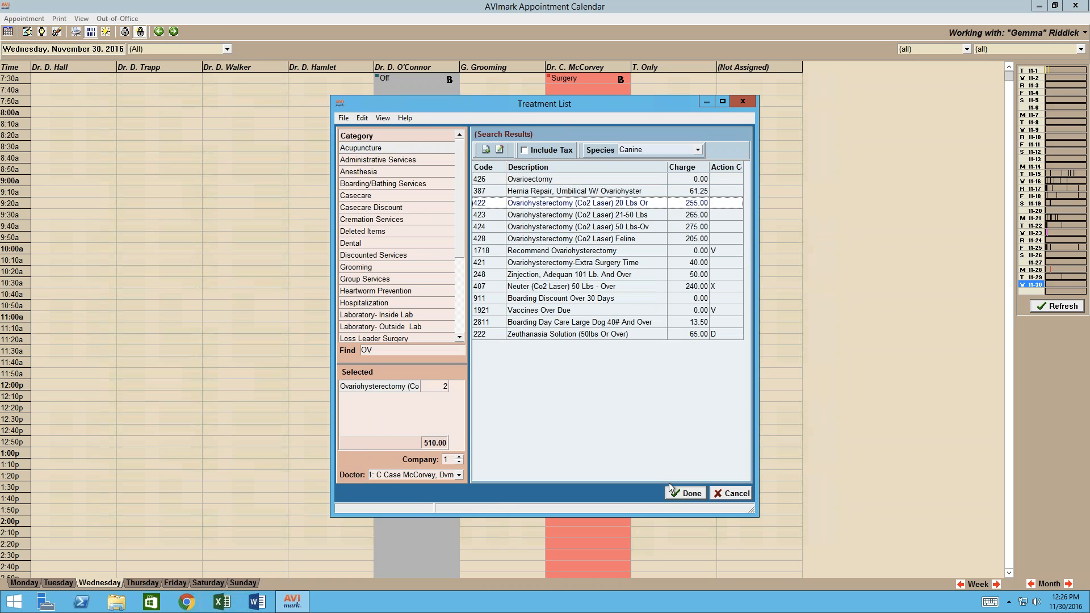
pyautogui.click(676, 489)
# Step: Set the appointment type to Surgery and save the appointment in the blocked-off Surgery column
pyautogui.click(671, 288)
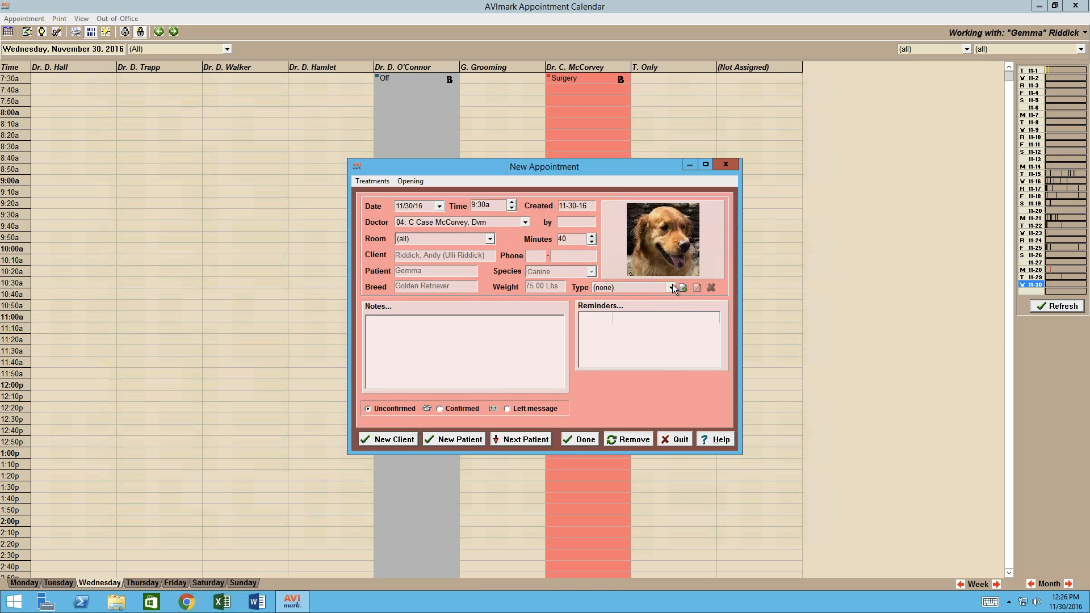
pyautogui.click(642, 334)
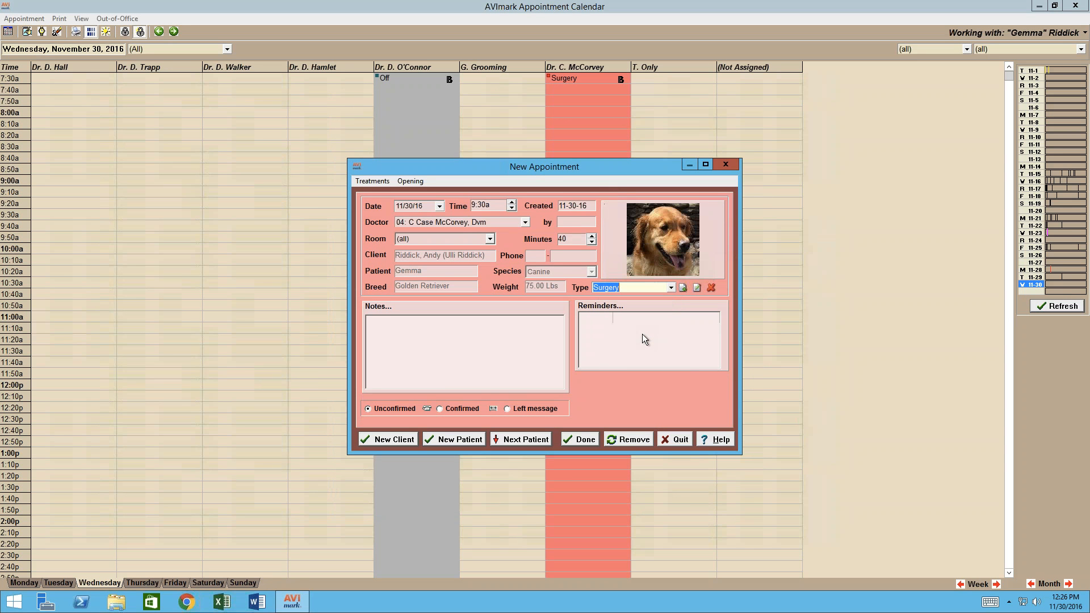
pyautogui.click(585, 439)
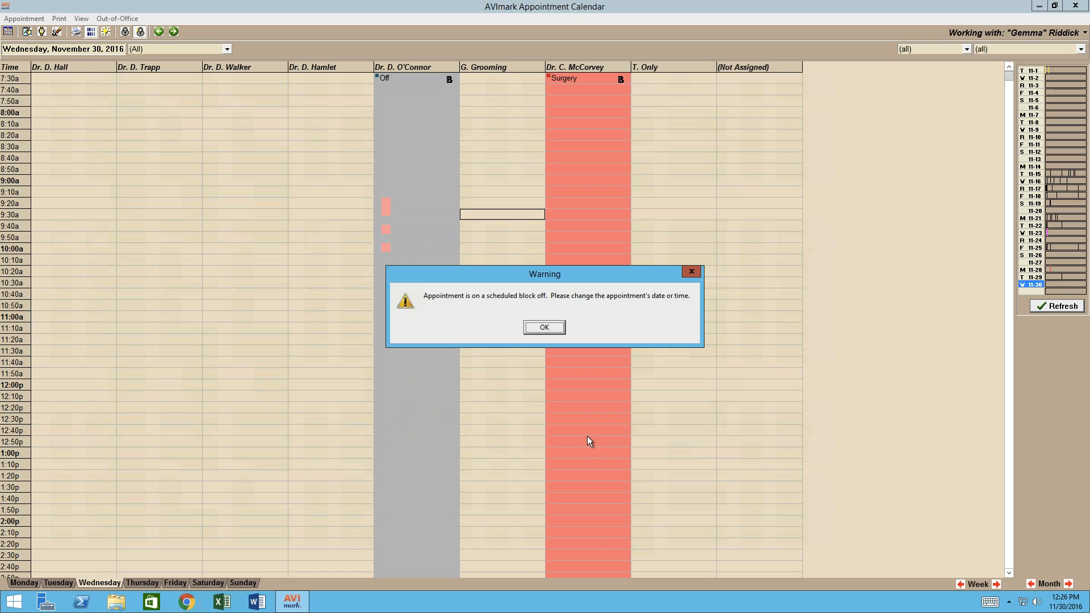
pyautogui.click(543, 328)
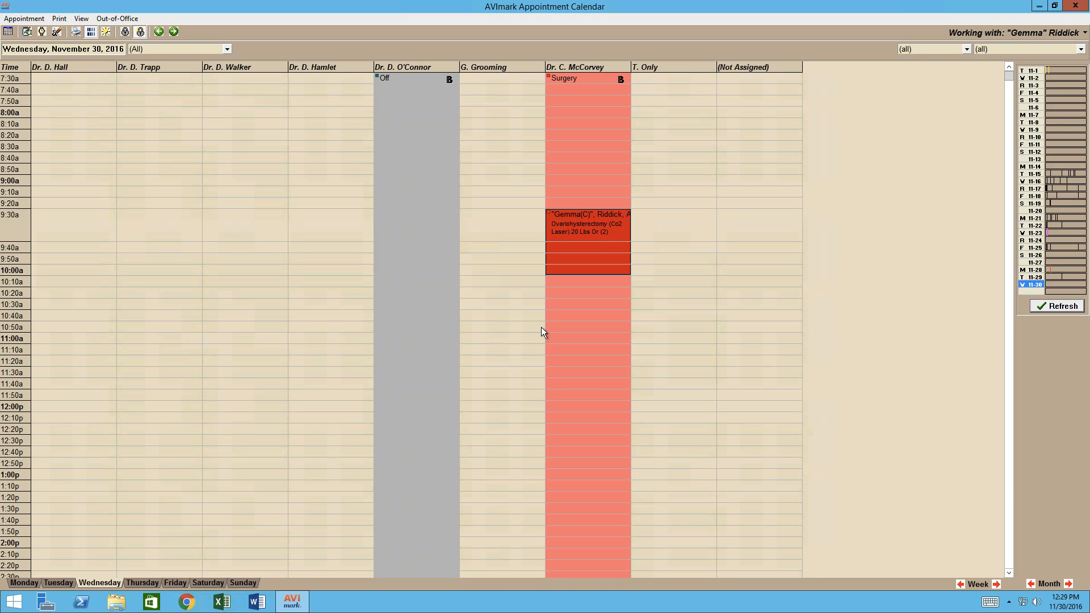
# Step: Go to Wednesday, December 7, 2016, and start rescheduling the 12:00p annual exam appointment
pyautogui.click(261, 429)
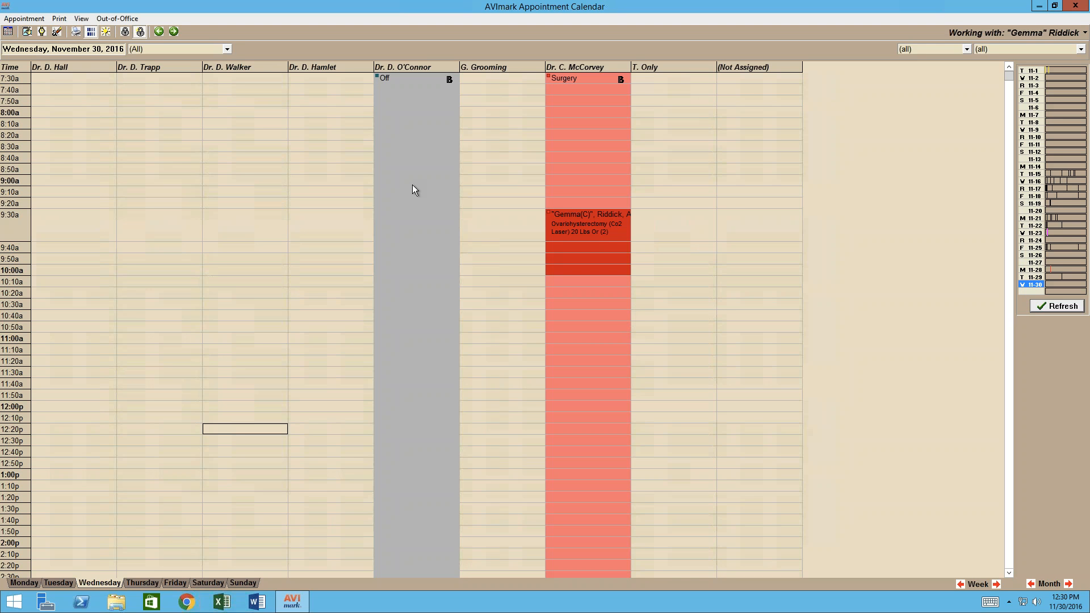
pyautogui.click(1069, 584)
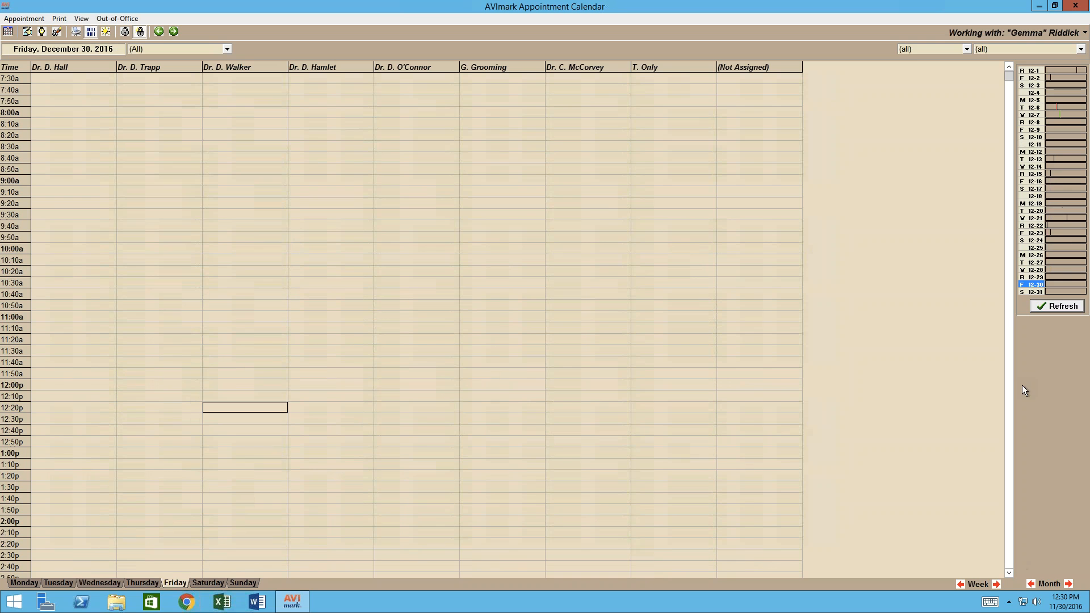
pyautogui.click(1032, 115)
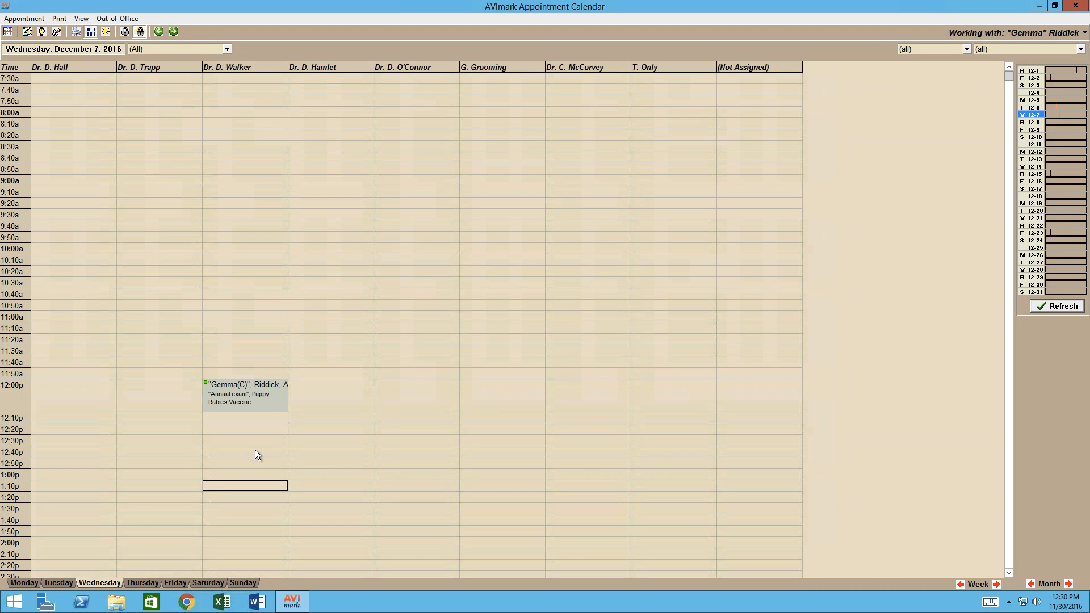
pyautogui.click(1025, 122)
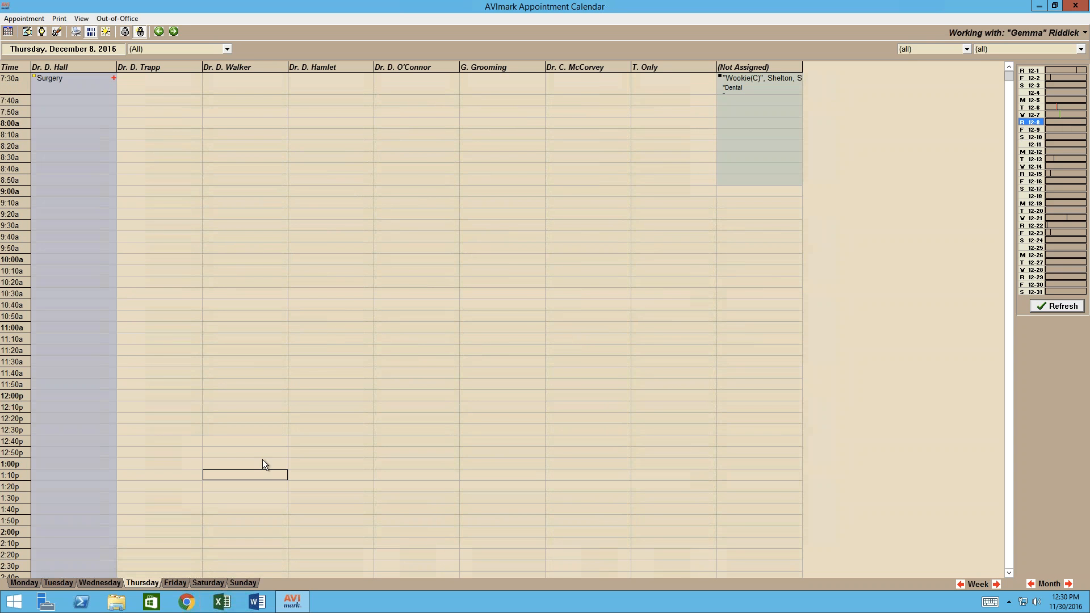
pyautogui.click(104, 583)
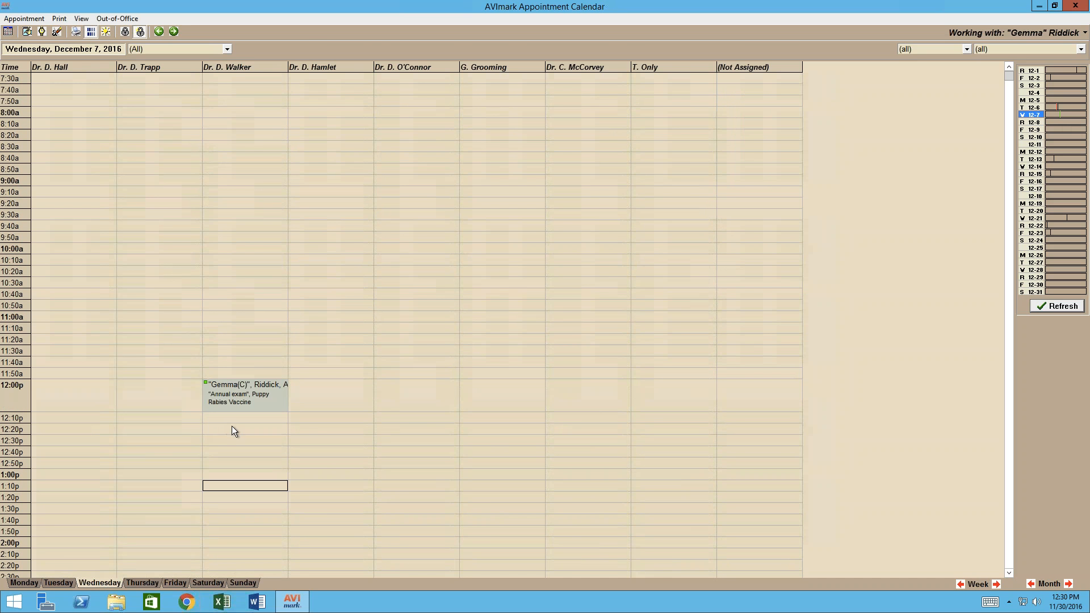
pyautogui.click(243, 388)
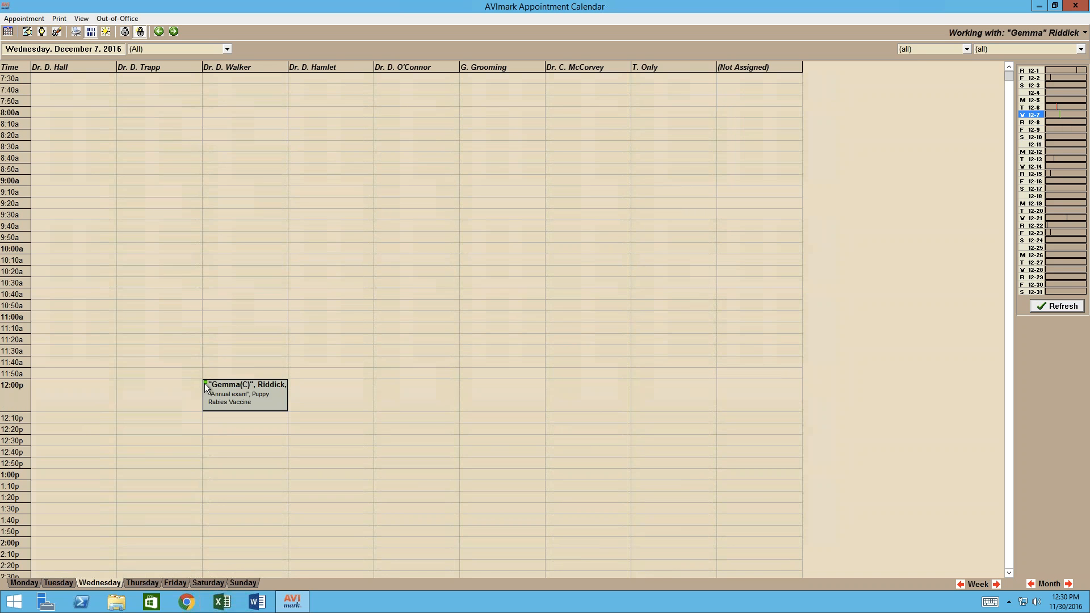
pyautogui.rightClick(230, 401)
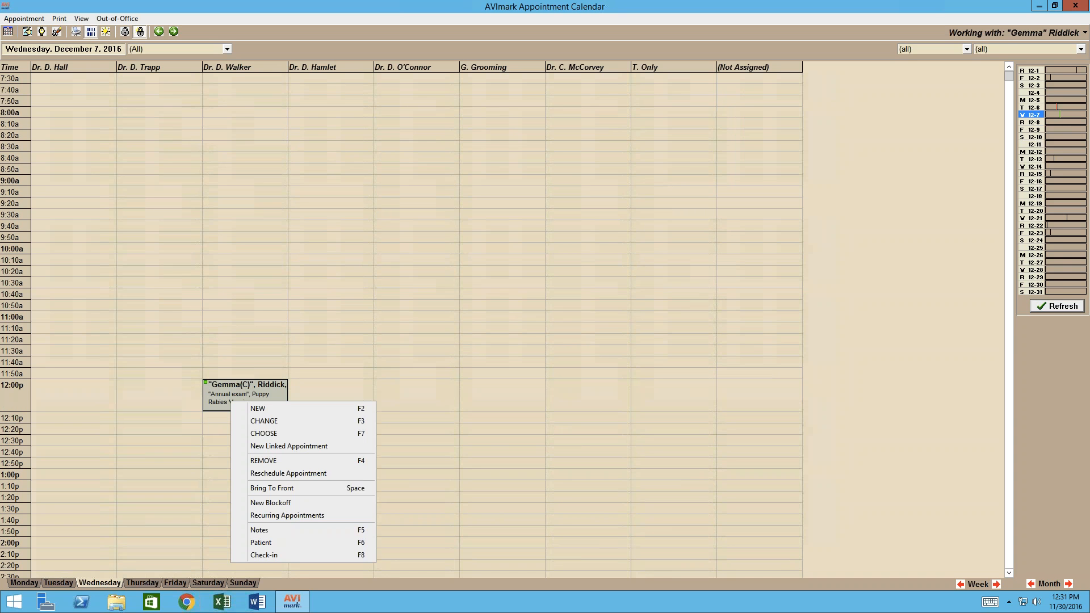
pyautogui.click(358, 477)
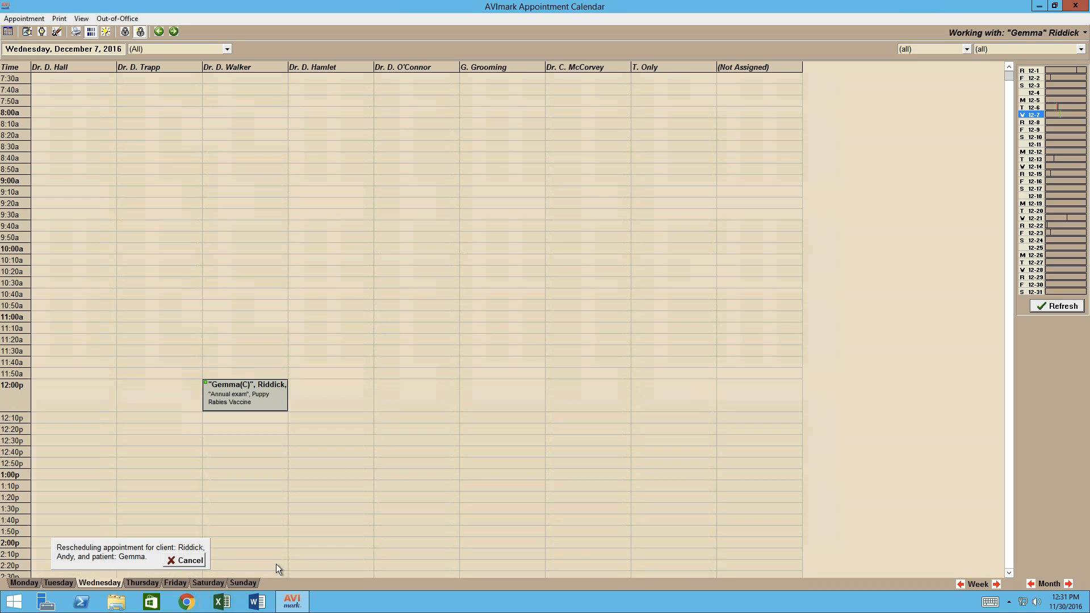
# Step: Reschedule the annual exam to 11:00a on Thursday, December 8, 2016, with the same doctor, and save it
pyautogui.click(143, 584)
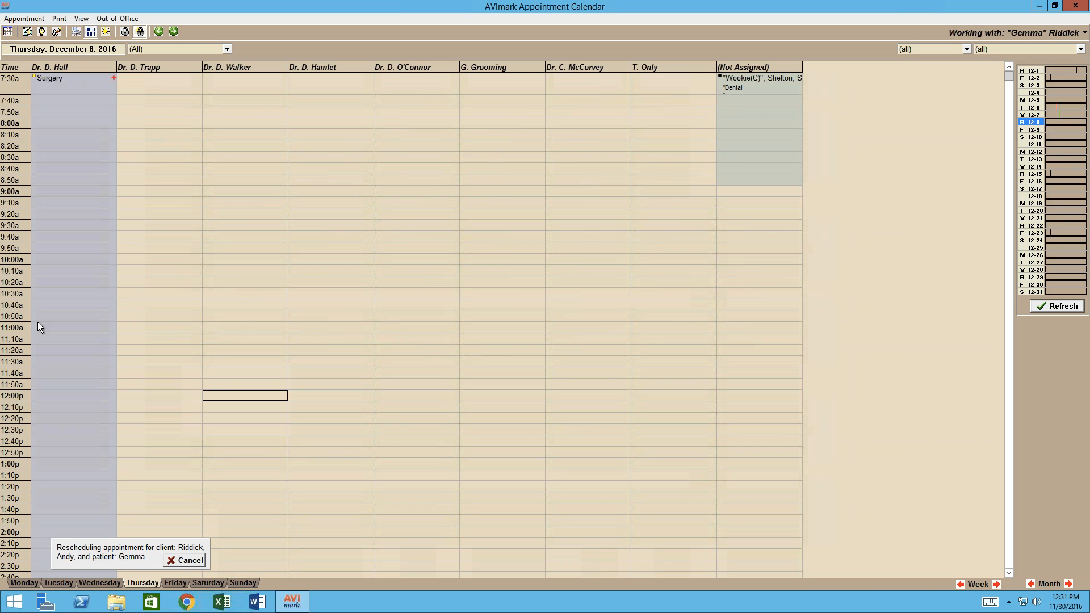
pyautogui.click(253, 329)
pyautogui.rightClick(249, 334)
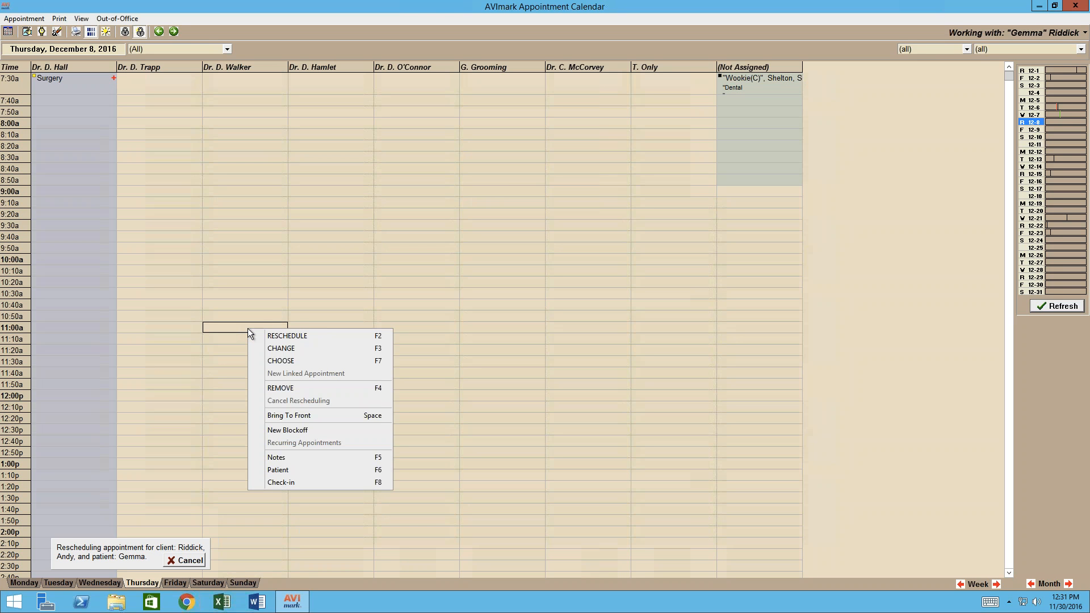
pyautogui.click(315, 336)
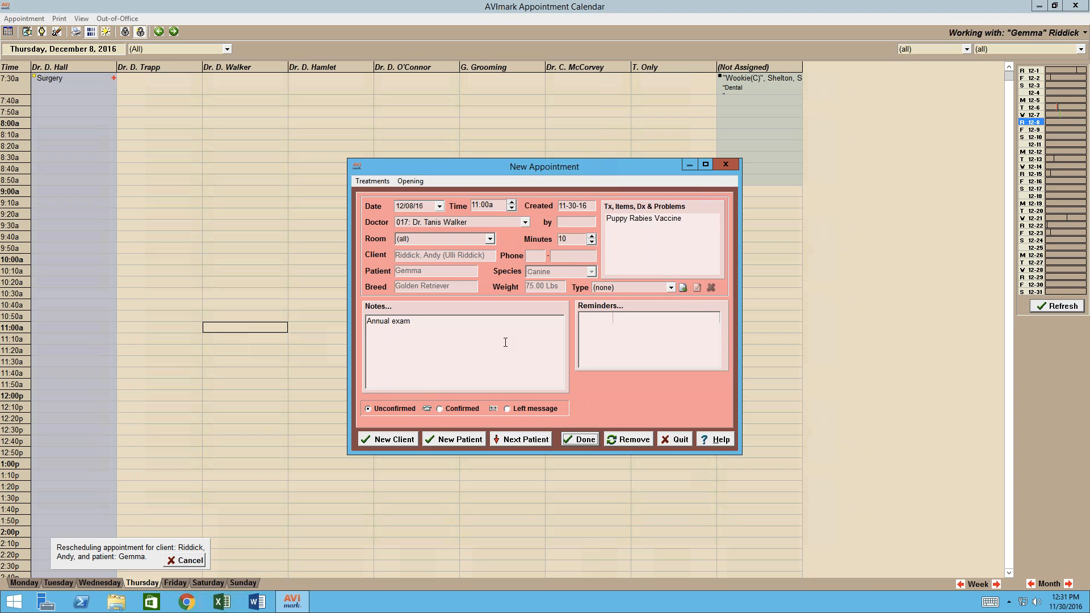
pyautogui.click(579, 438)
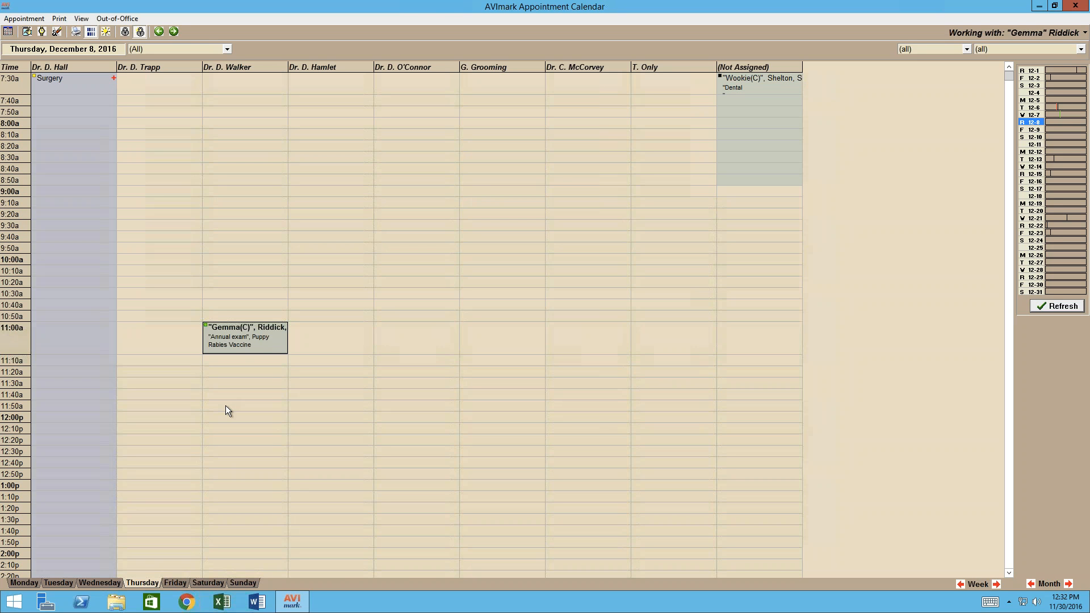
# Step: Check in the patient from the 11:00a annual exam appointment and agree to remove the appointment from the calendar
pyautogui.rightClick(259, 341)
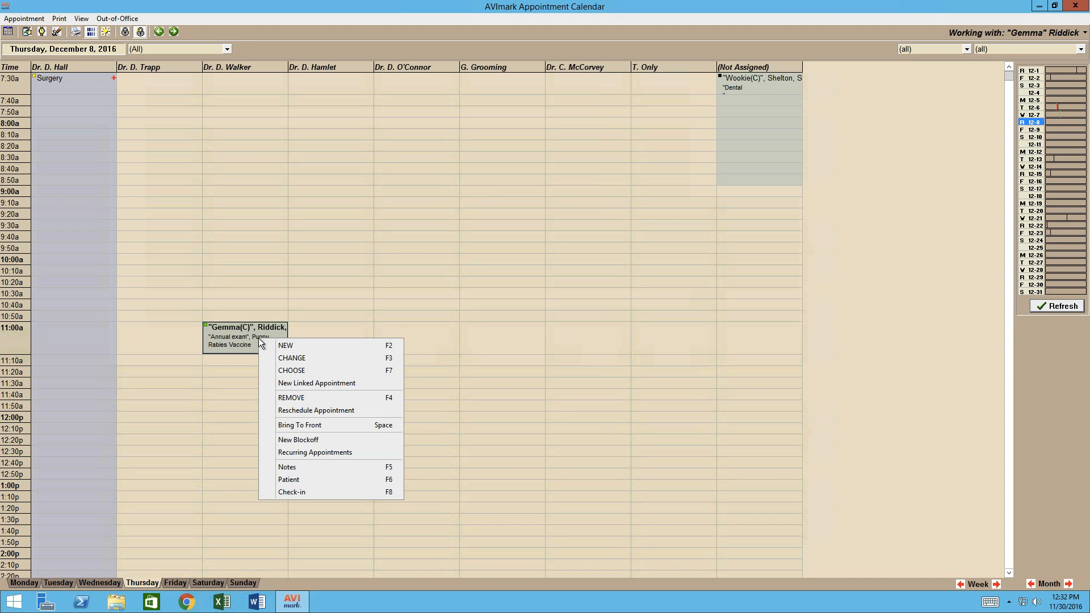
pyautogui.click(352, 495)
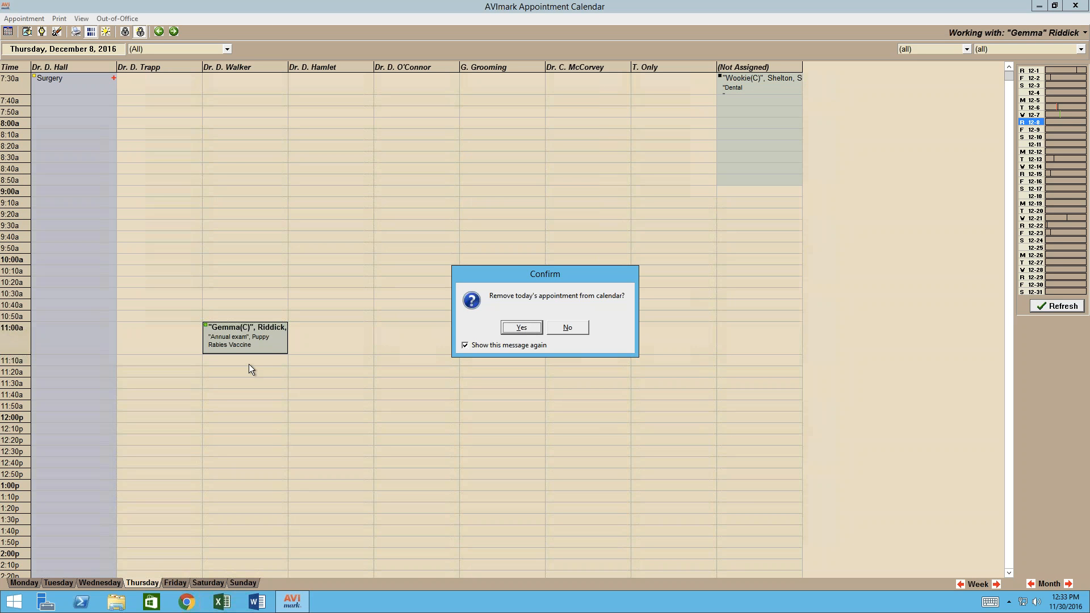
pyautogui.click(514, 328)
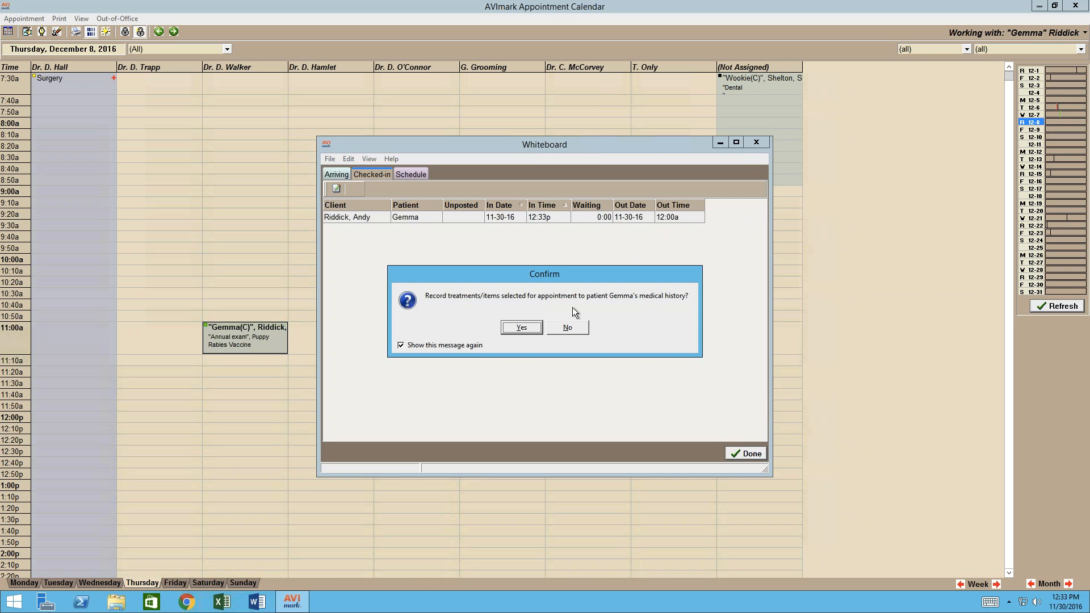
# Step: Decline recording the appointment's treatments in the medical history, accept the Puppy Rabies Vaccine whiteboard activity, and close the Whiteboard
pyautogui.click(574, 325)
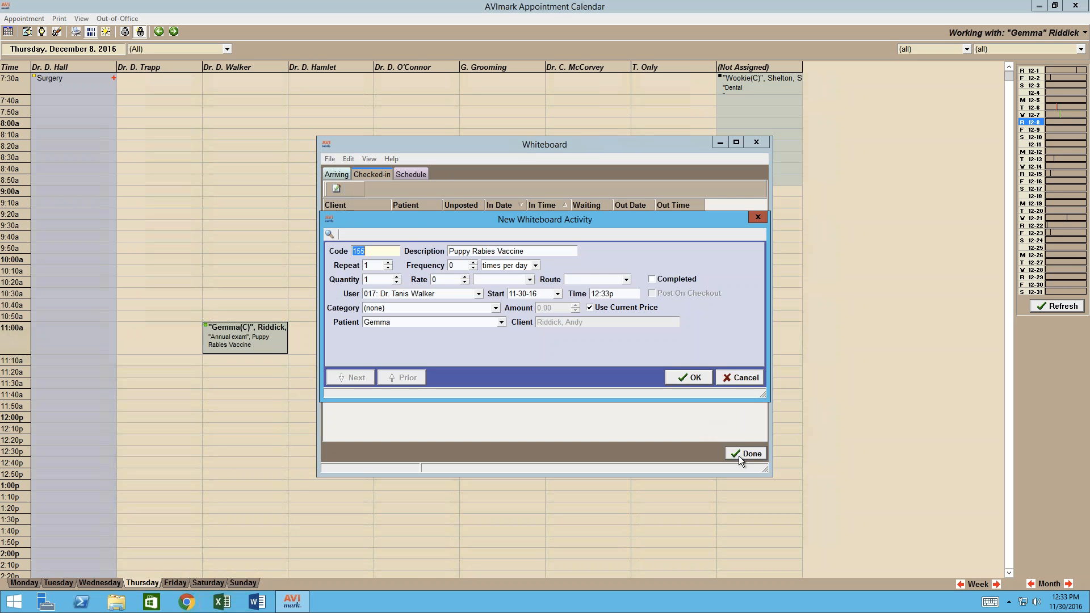
pyautogui.press('Return')
pyautogui.click(739, 455)
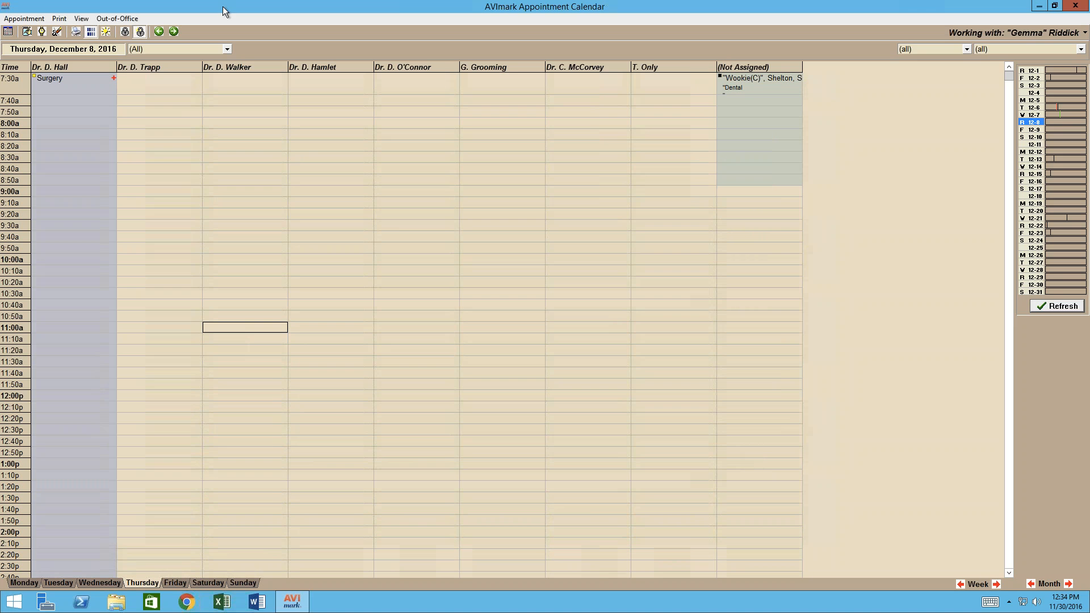
# Step: Turn on the display of Ghosts in the appointment calendar
pyautogui.click(81, 19)
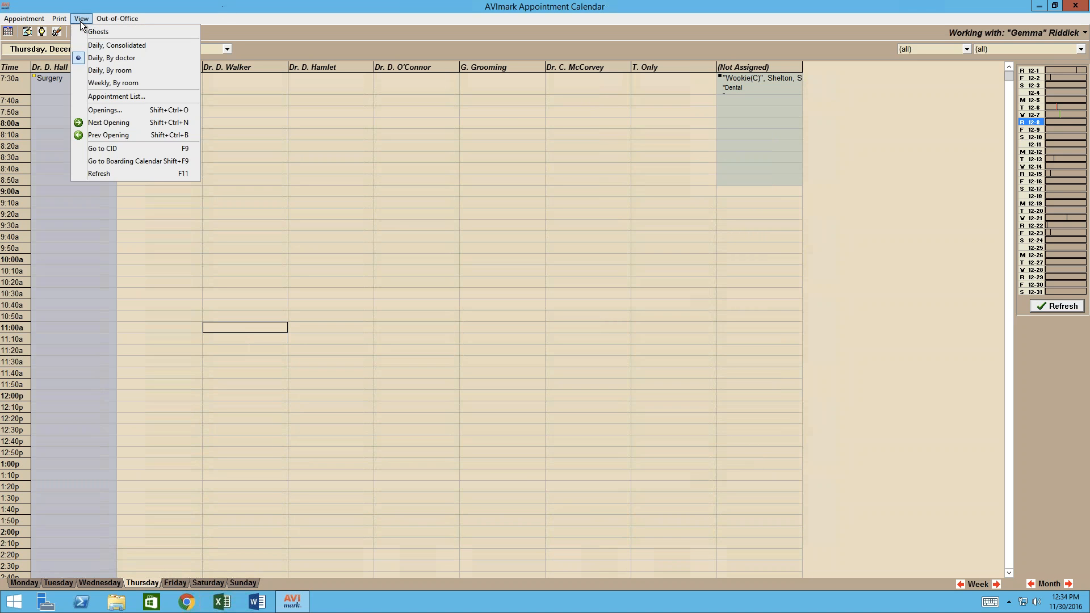
pyautogui.click(128, 32)
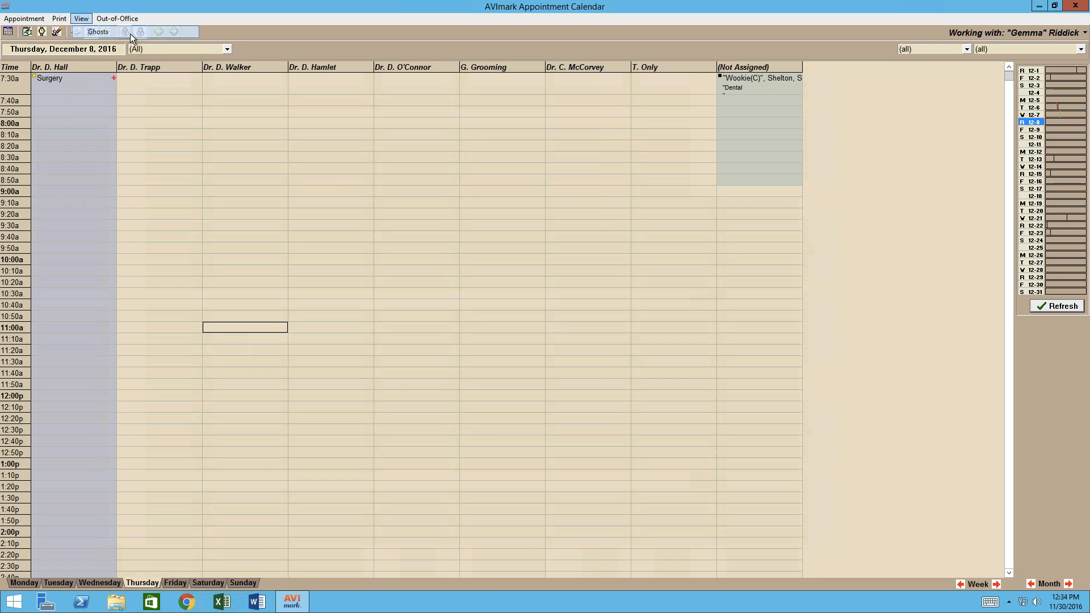
pyautogui.click(367, 318)
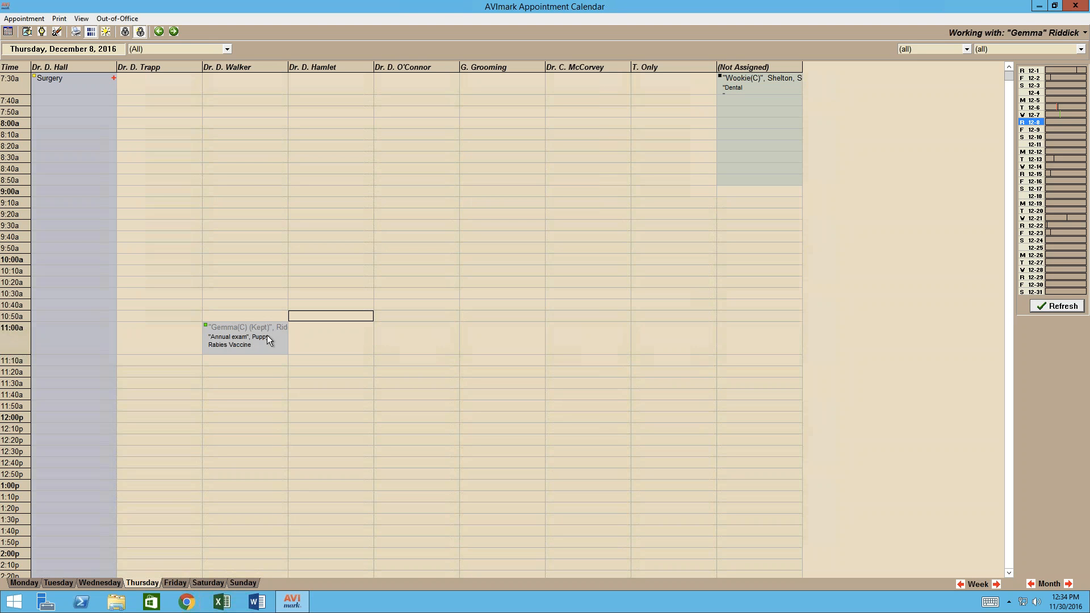
# Step: Schedule a 10-minute appointment at 11:00a on December 8, 2016, in the doctor's column just right of the ghosted appointment, keeping the default details
pyautogui.click(320, 334)
pyautogui.rightClick(339, 338)
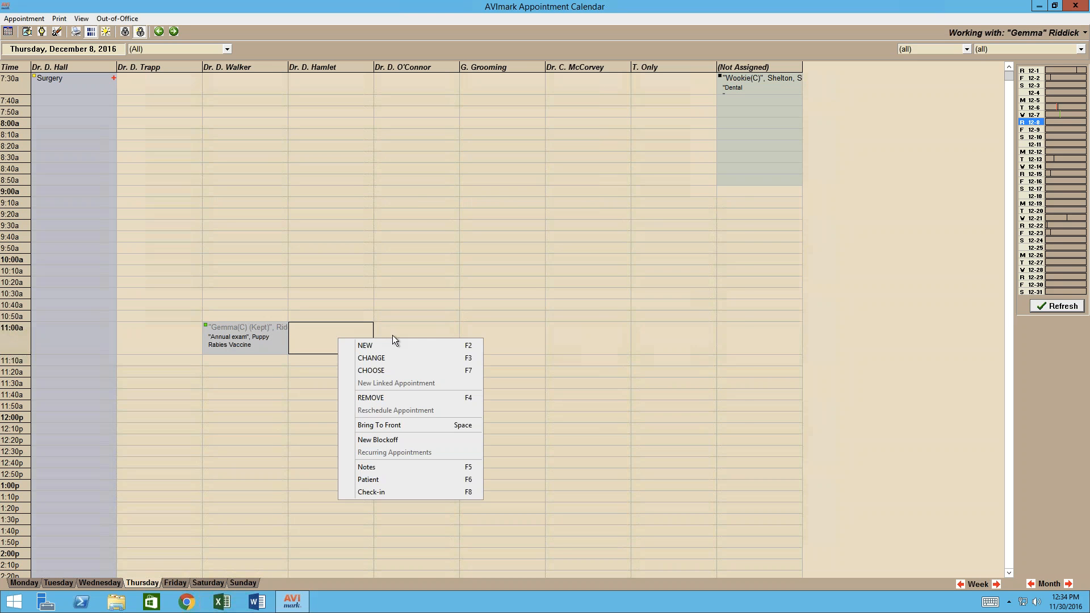
pyautogui.click(394, 346)
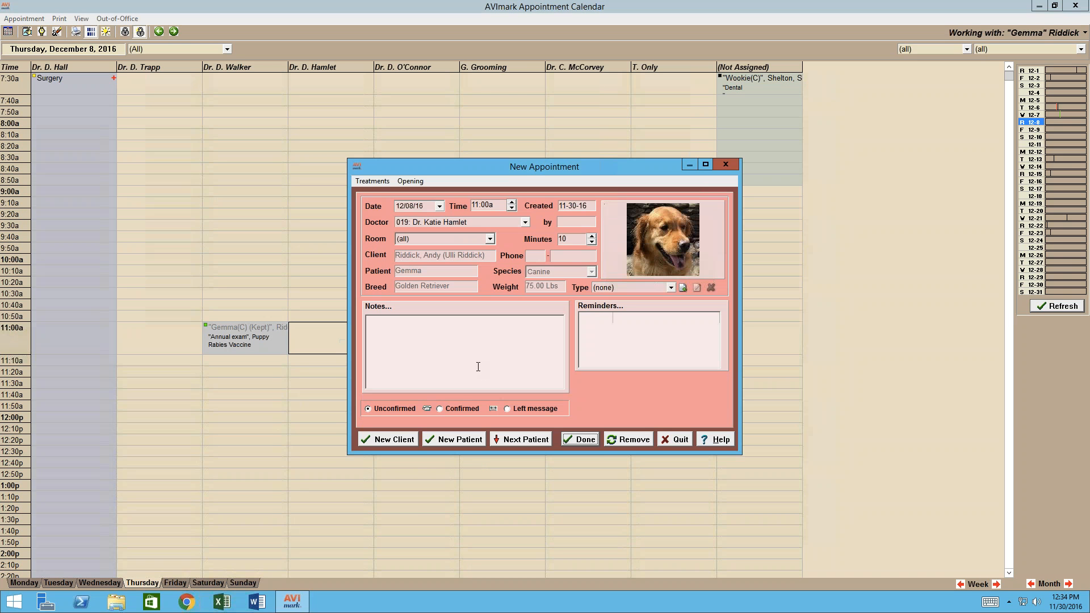
pyautogui.click(580, 440)
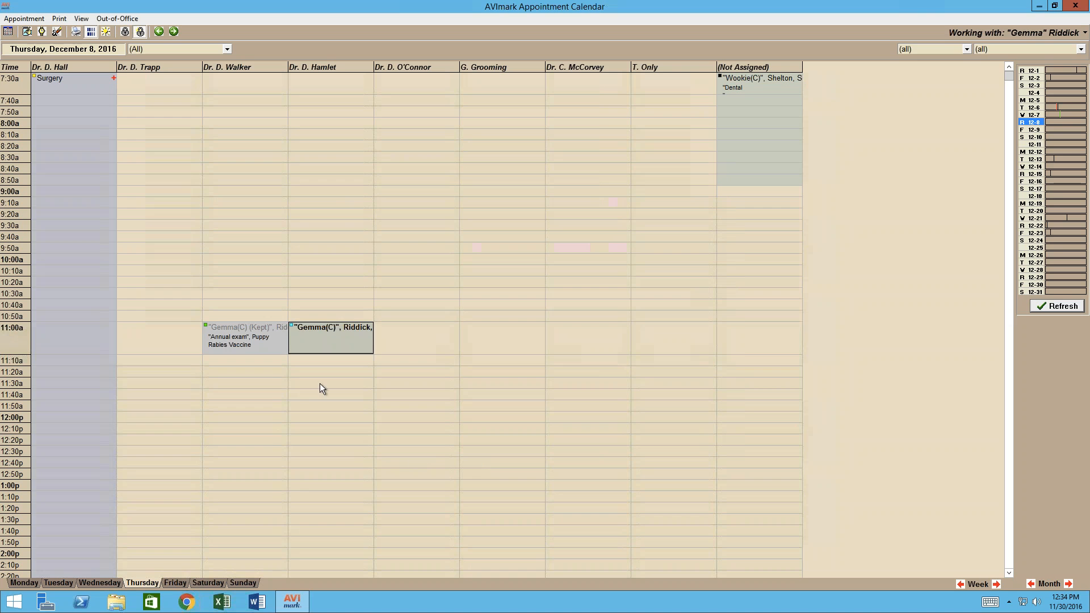
pyautogui.click(317, 385)
pyautogui.click(310, 273)
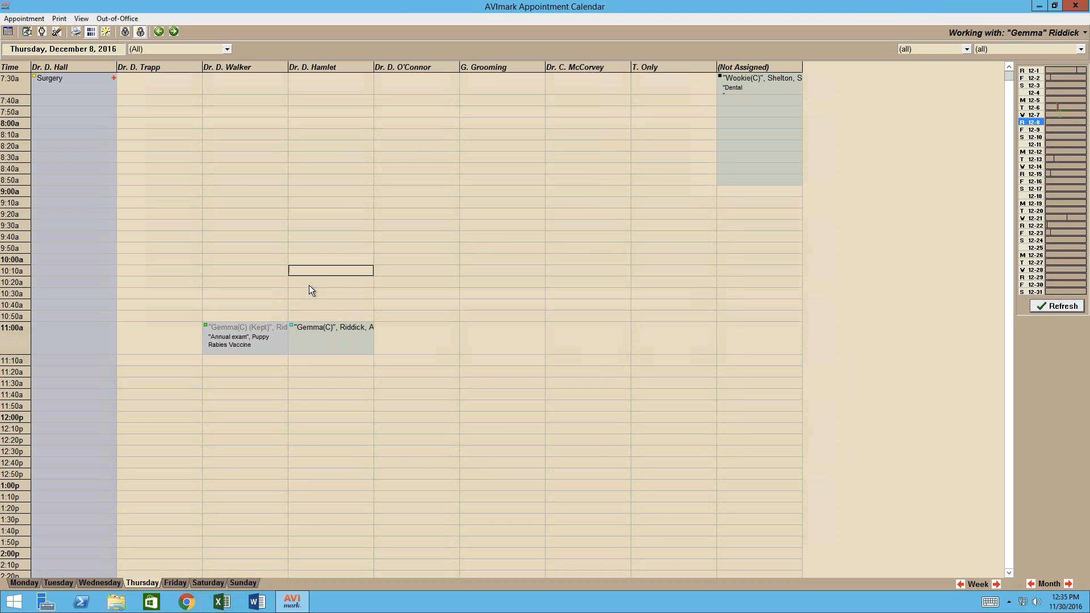
pyautogui.click(335, 339)
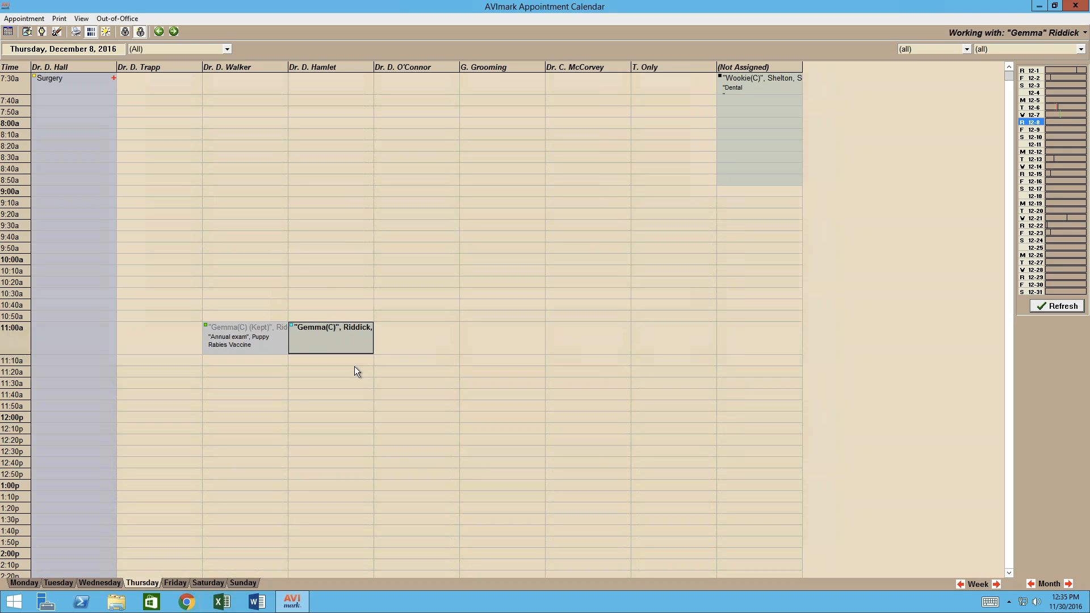
pyautogui.click(354, 369)
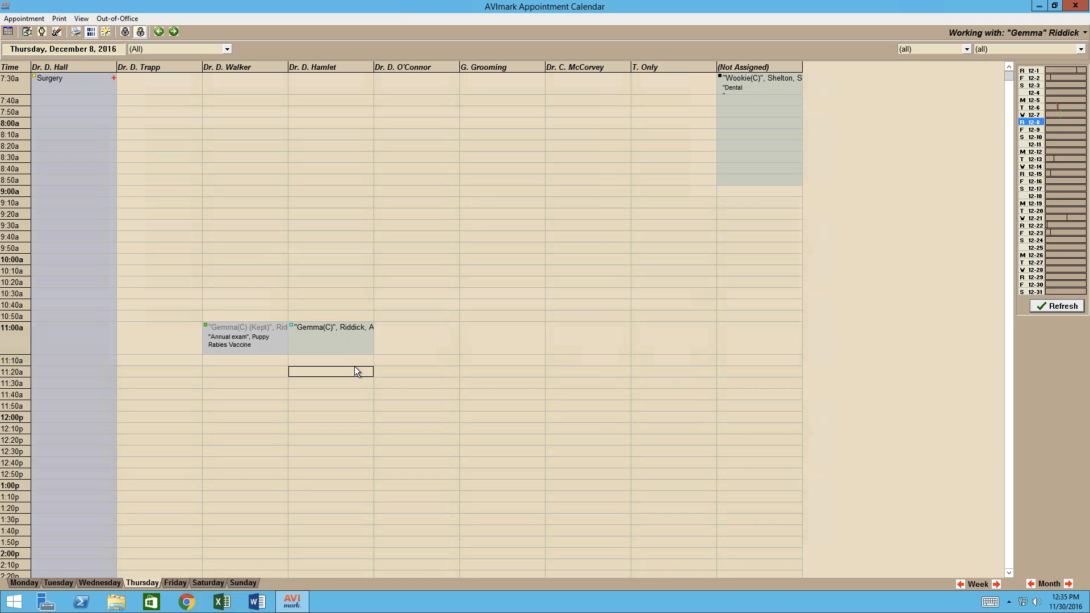
# Step: Remove the 11:00a appointment just right of the kept annual exam ghost, marking it as "No Show"
pyautogui.click(347, 348)
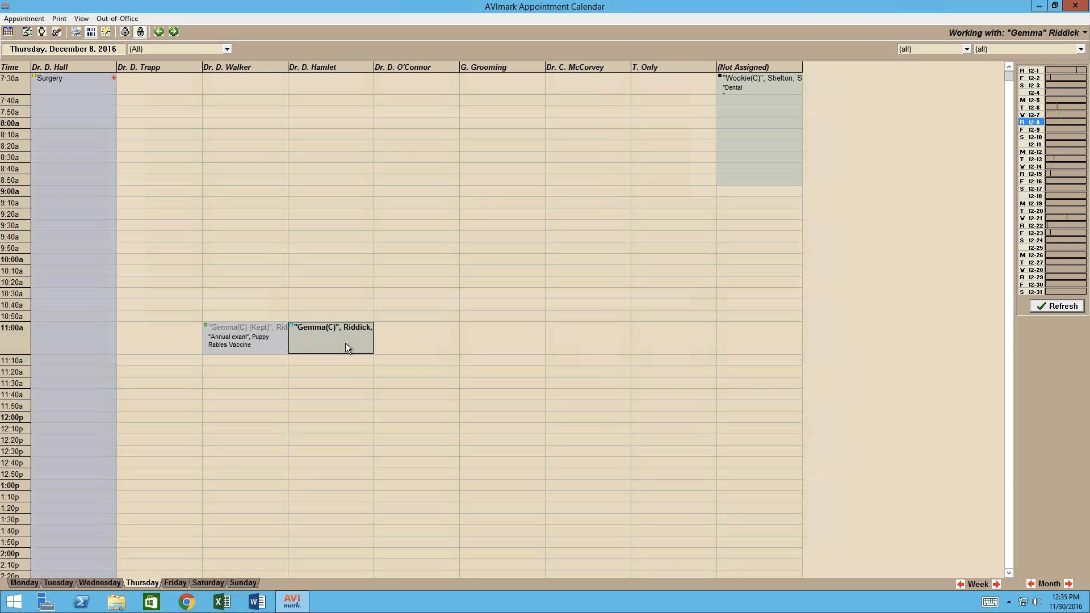
pyautogui.rightClick(347, 347)
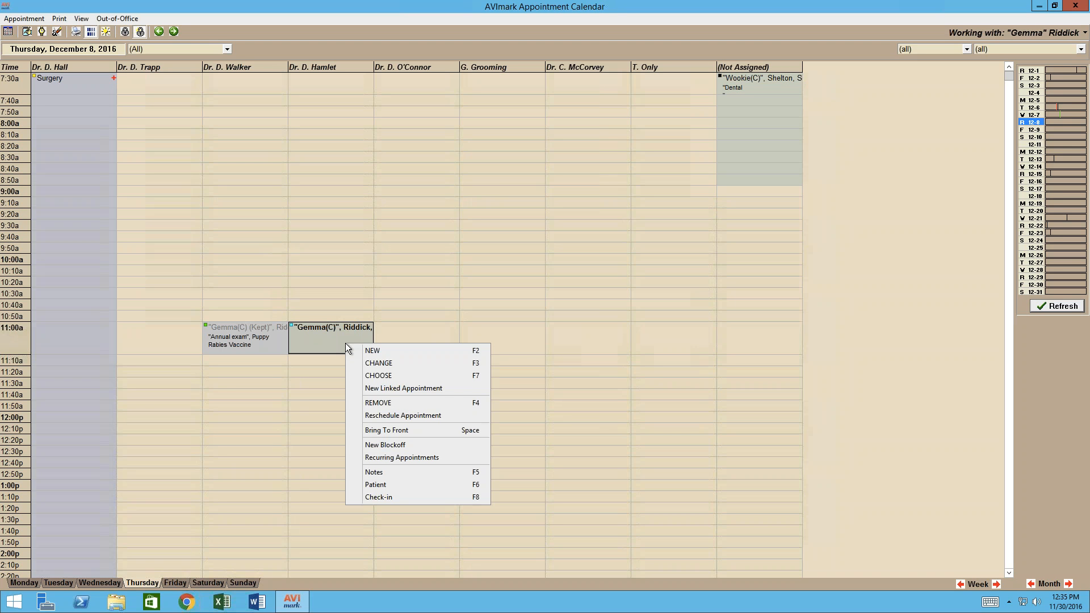
pyautogui.click(445, 405)
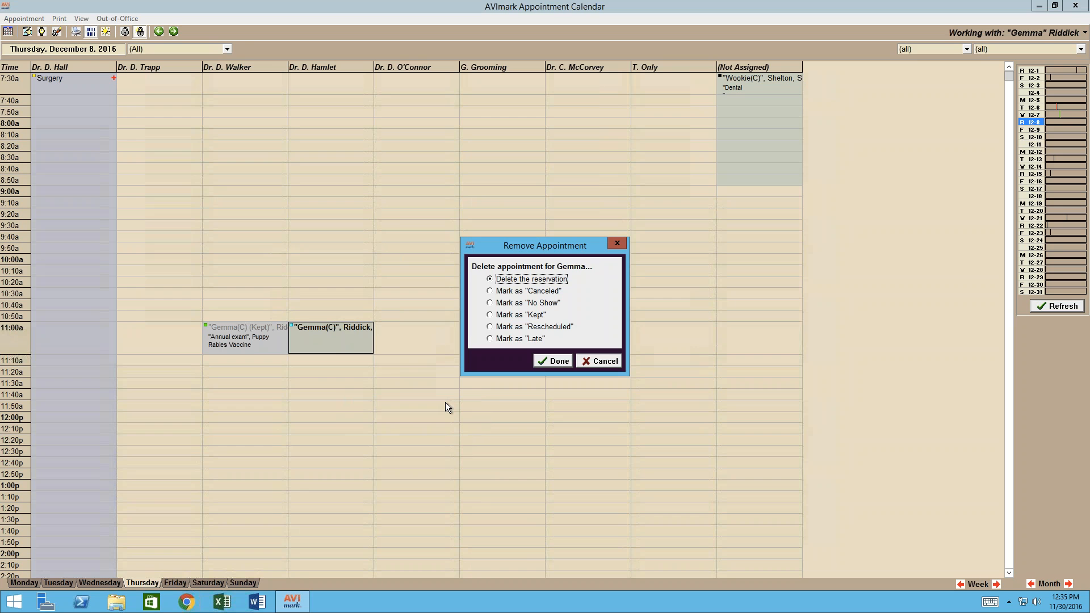
pyautogui.click(508, 305)
pyautogui.click(562, 362)
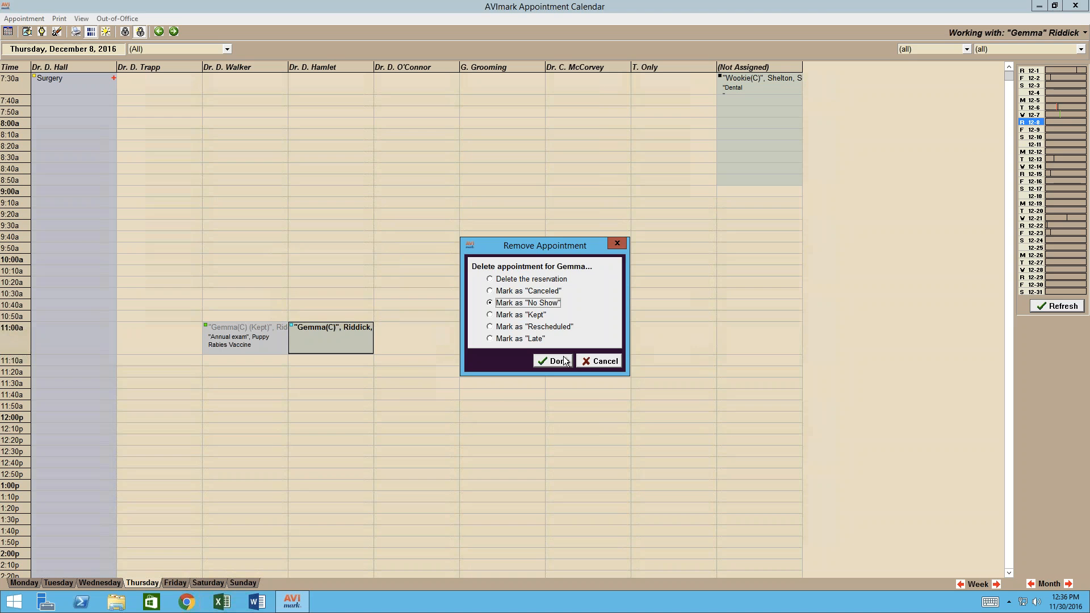
pyautogui.click(324, 374)
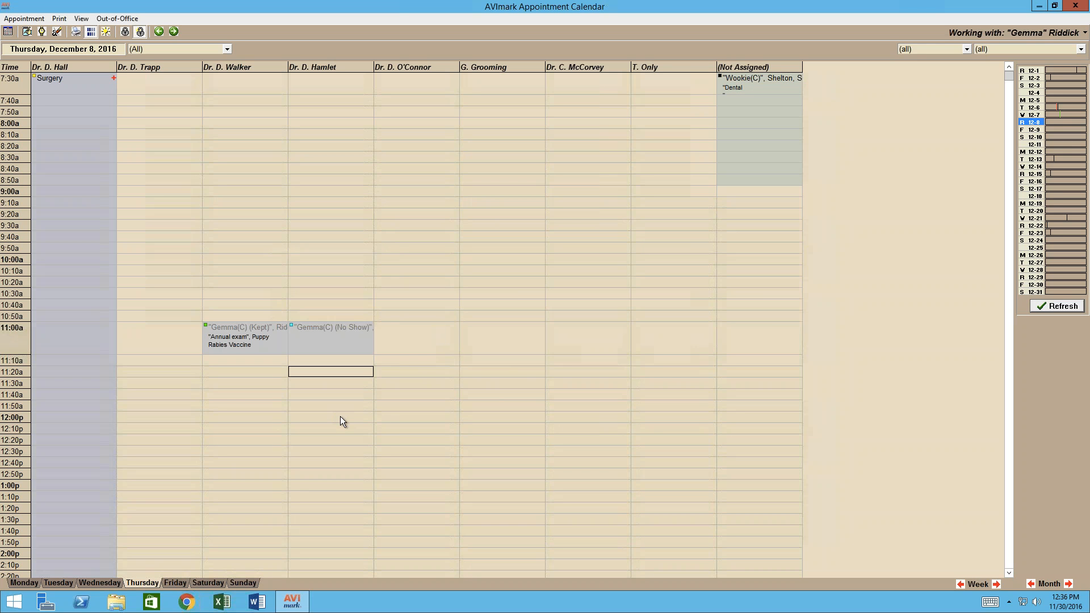
# Step: Schedule a 10-minute appointment at 11:00a over the kept annual exam ghost despite the client's no-show, keeping the default details
pyautogui.click(398, 350)
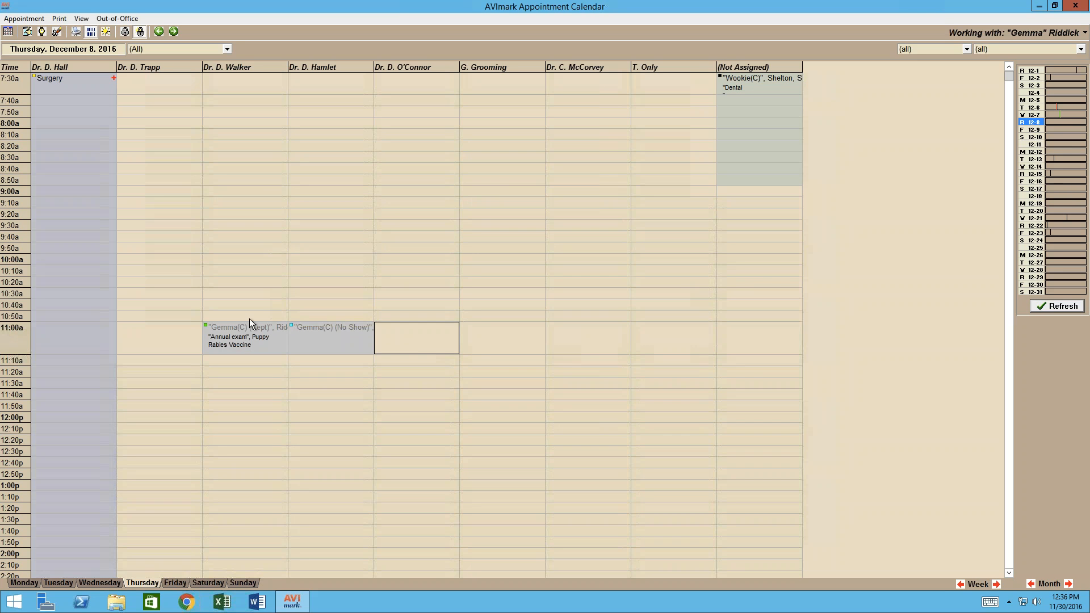
pyautogui.click(250, 344)
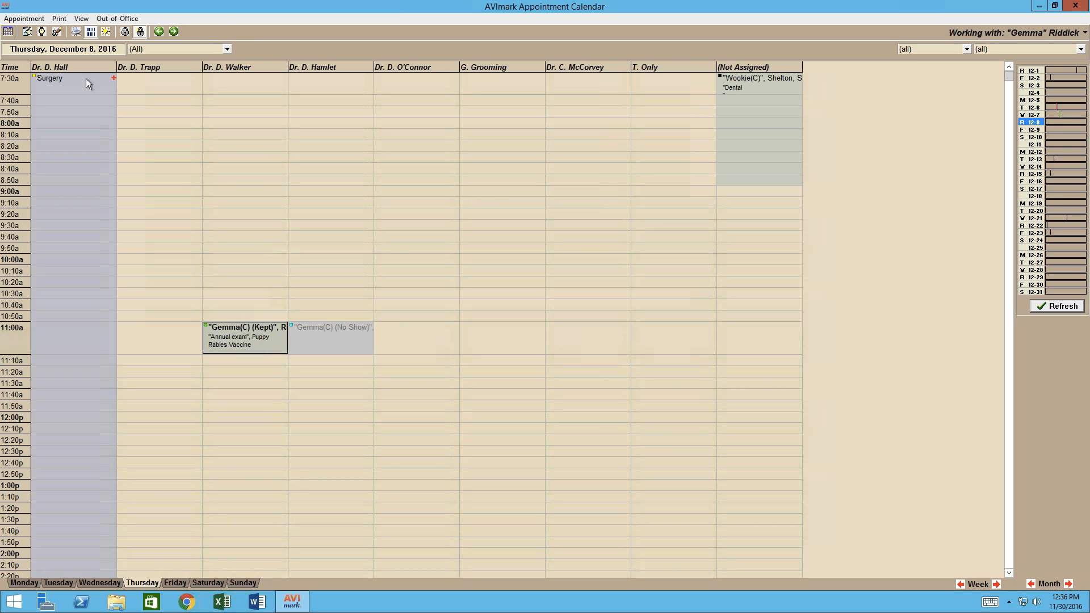
pyautogui.rightClick(245, 335)
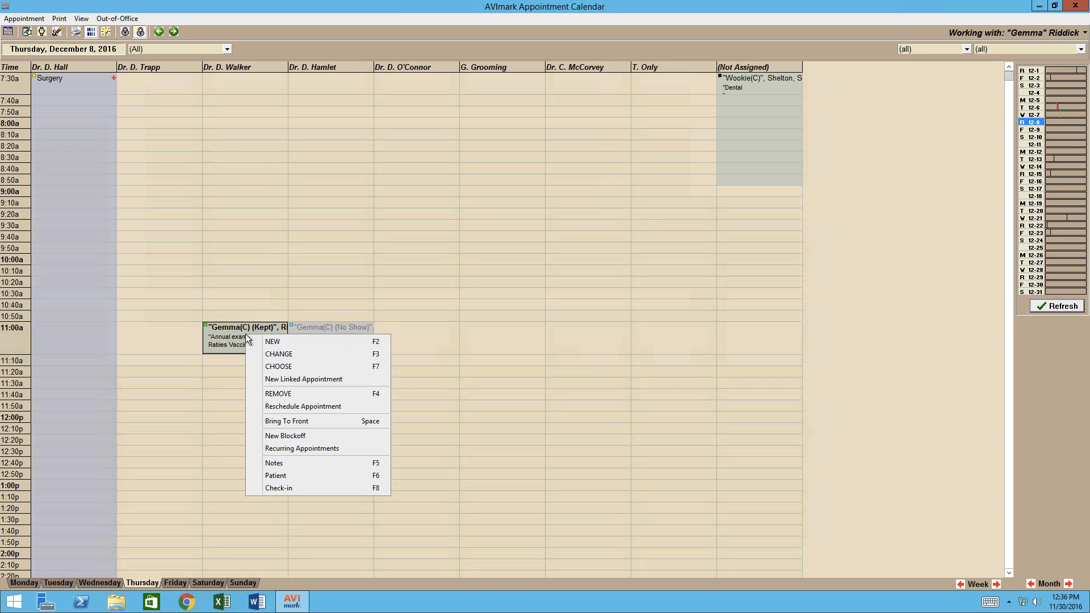
pyautogui.click(284, 341)
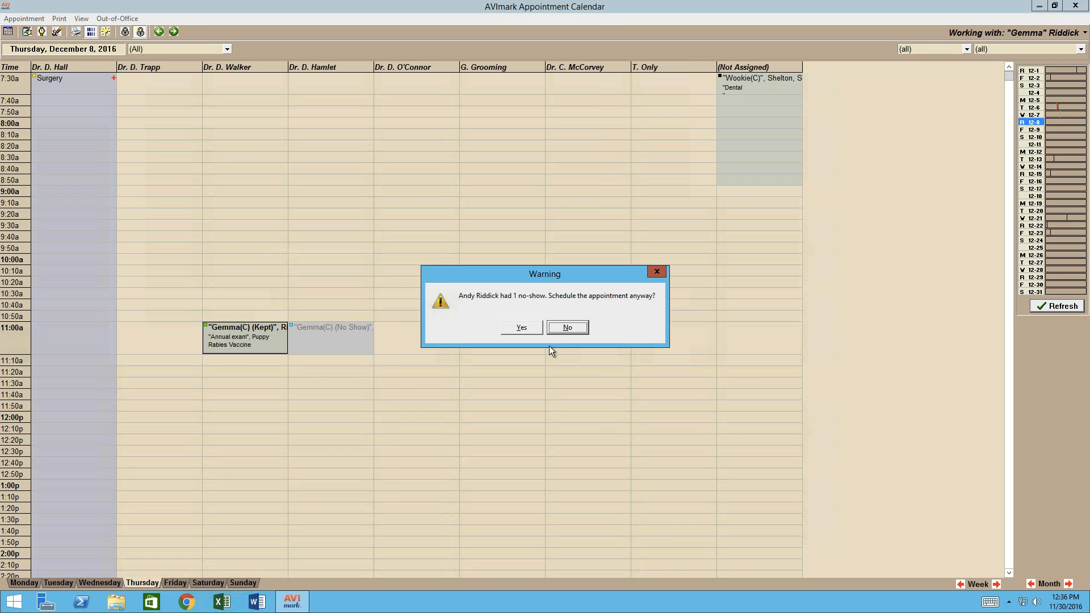
pyautogui.click(522, 327)
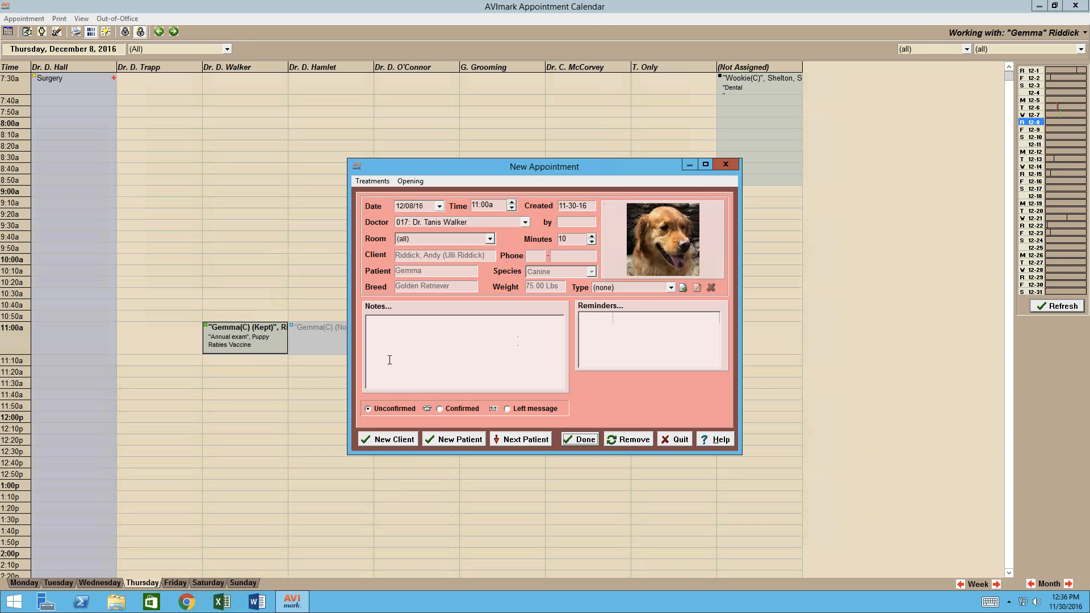
pyautogui.click(580, 440)
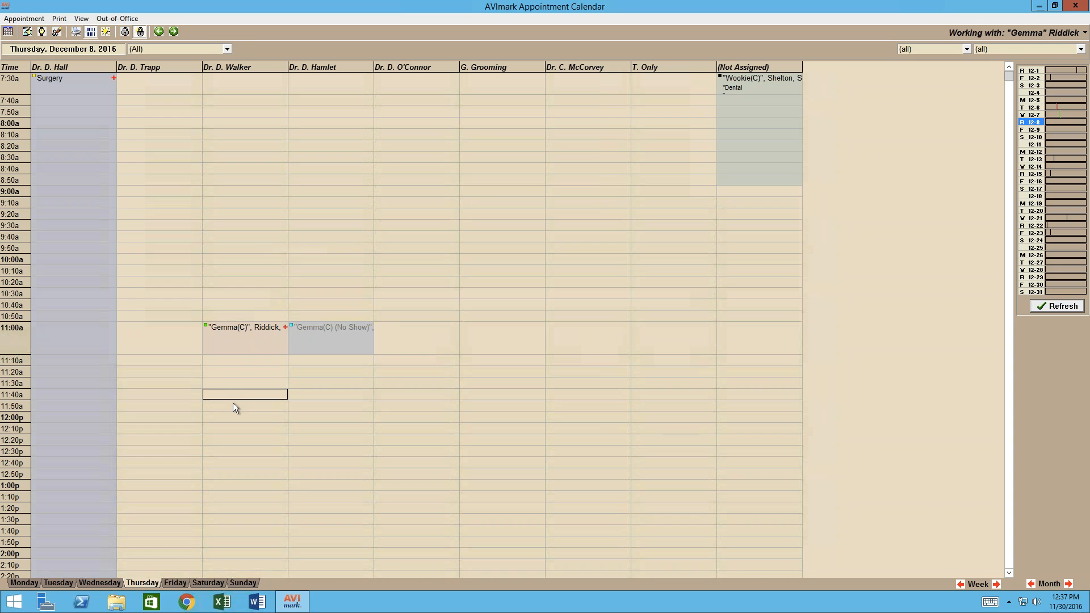
# Step: Switch between the two overlapping 11:00a appointments, viewing the kept annual exam ghost and bringing the new appointment back to the front
pyautogui.click(239, 338)
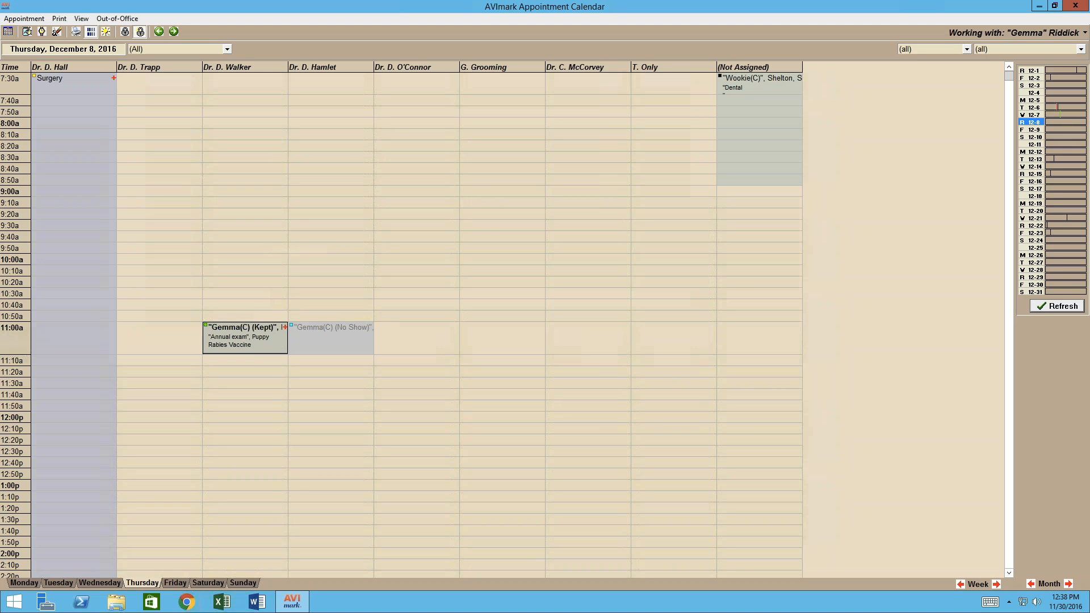
pyautogui.click(245, 372)
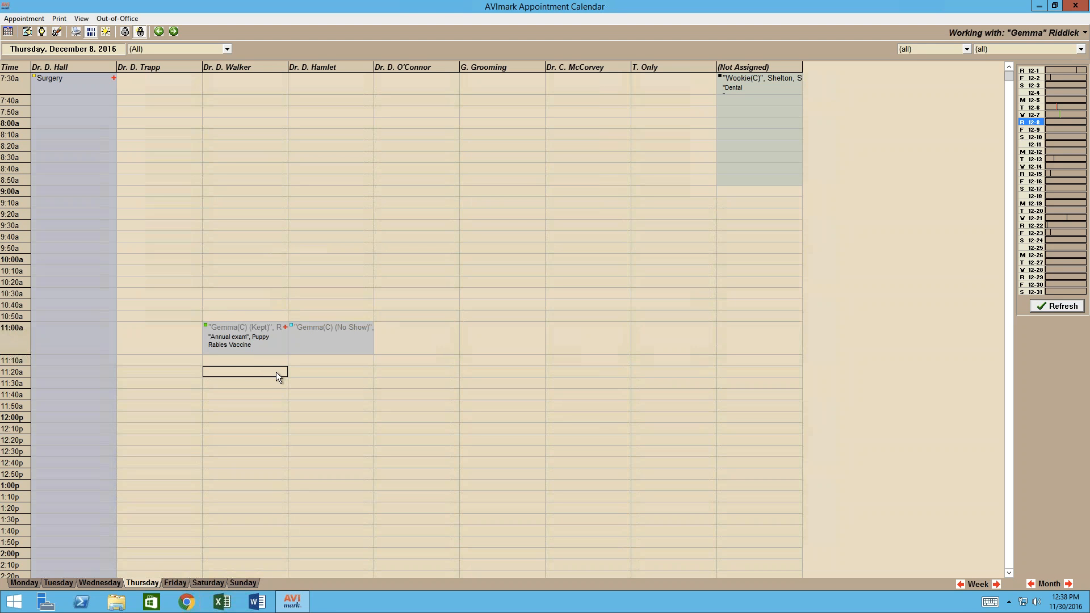
pyautogui.click(257, 320)
pyautogui.rightClick(257, 337)
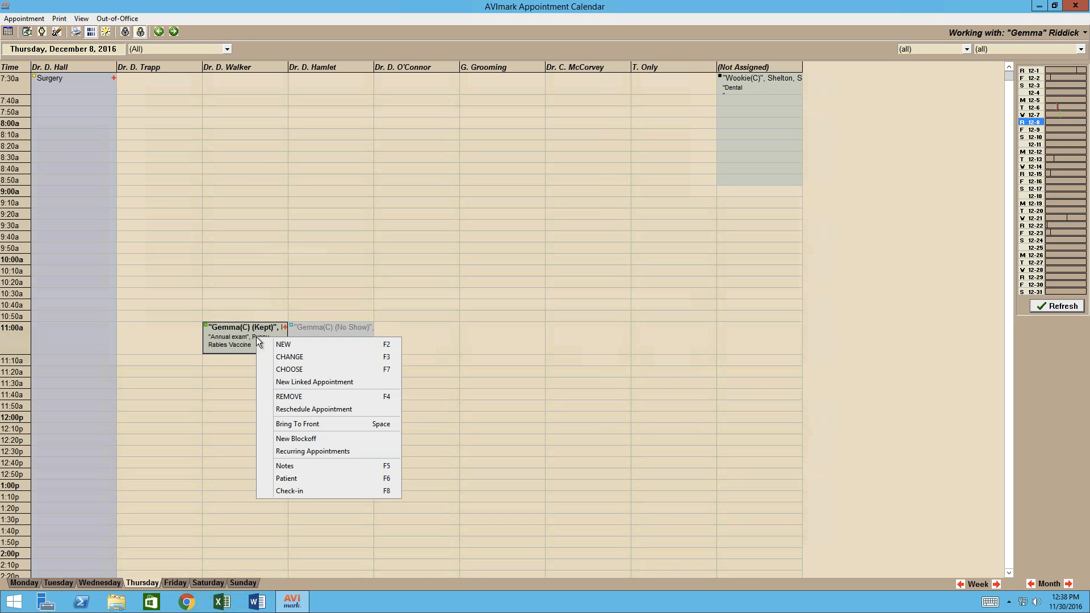
pyautogui.click(239, 406)
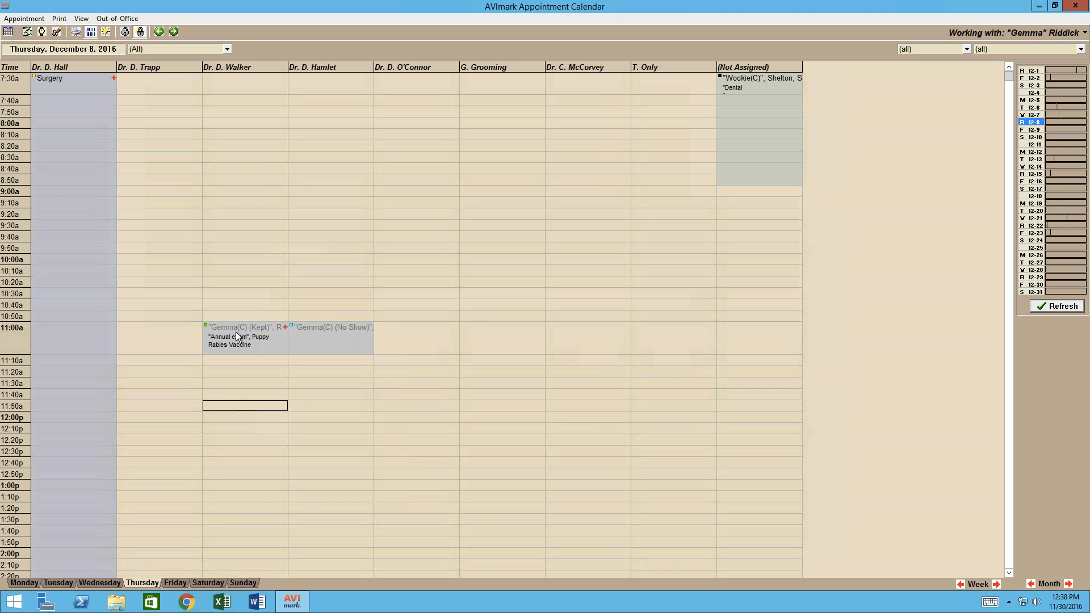
pyautogui.click(237, 334)
pyautogui.press('k')
pyautogui.click(245, 429)
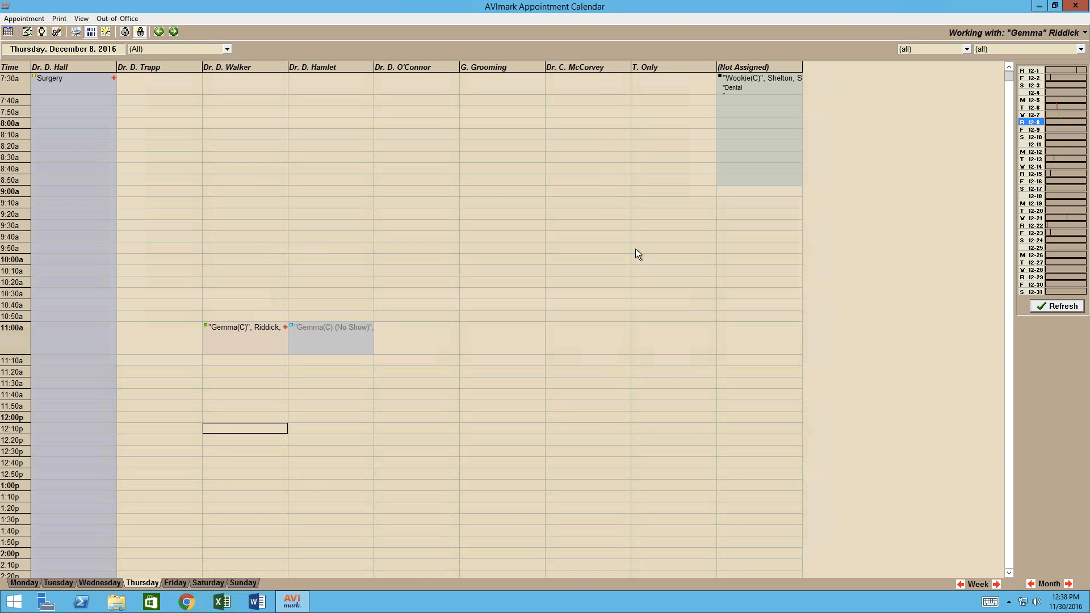
# Step: Schedule a 10-minute appointment at 11:00a in the Grooming column despite the client's no-show, keeping the default details
pyautogui.click(506, 339)
pyautogui.rightClick(503, 335)
pyautogui.click(560, 341)
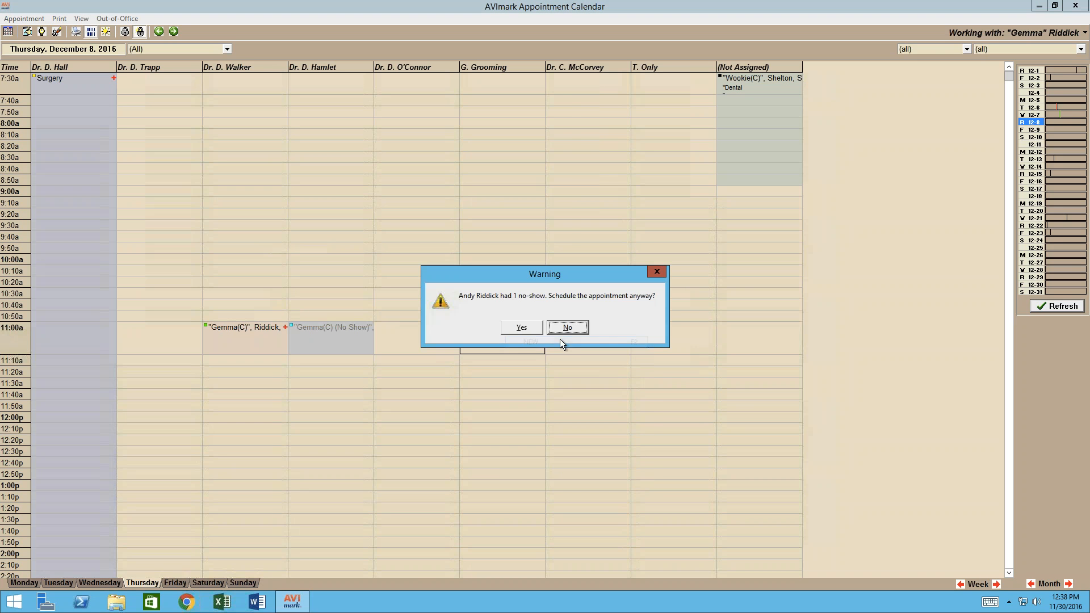
pyautogui.click(521, 328)
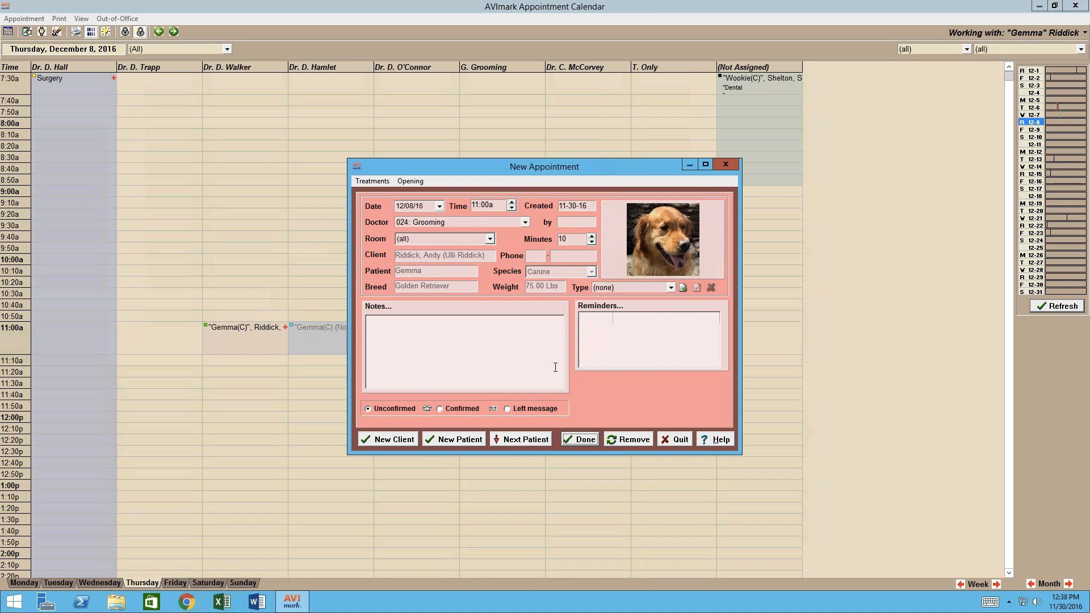
pyautogui.press('Return')
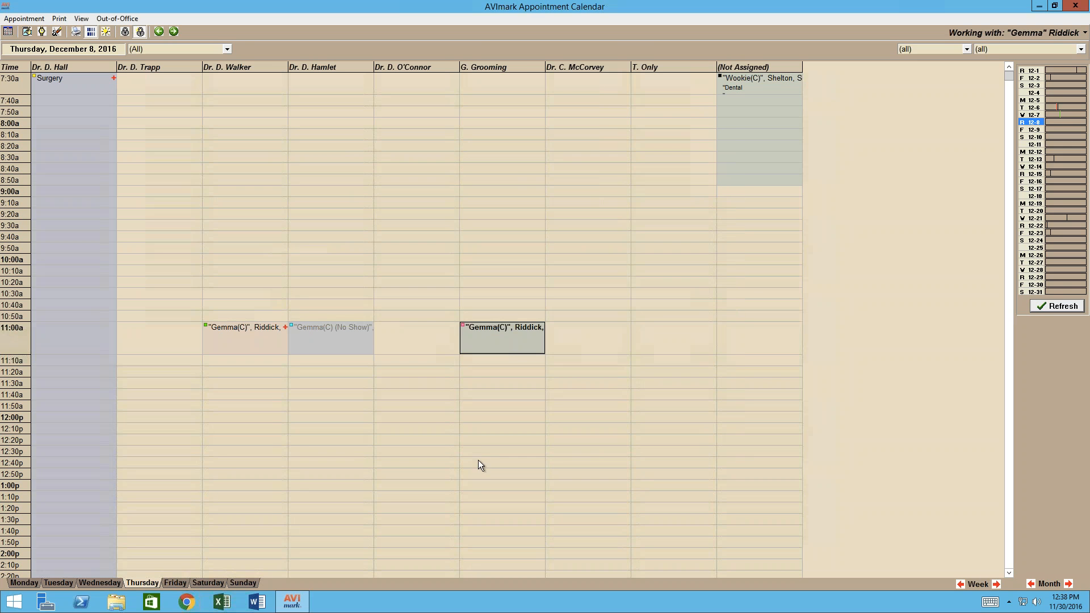
pyautogui.click(480, 439)
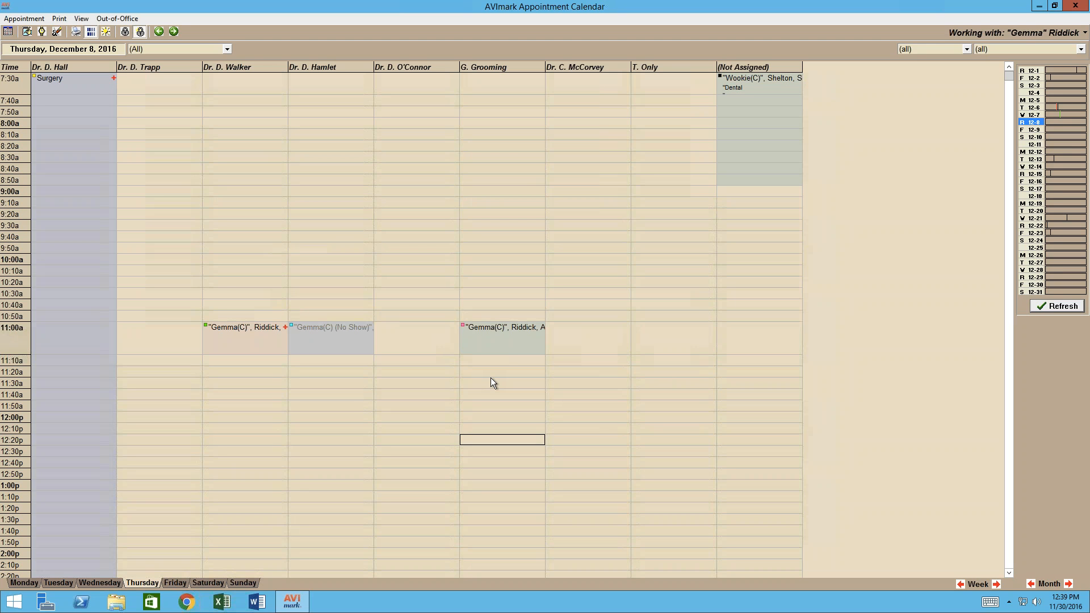
pyautogui.click(352, 417)
# Step: Set up printing of the December 8 appointment schedule for doctor 017, with Preview enabled and Front Copier Canon as the printer
pyautogui.click(58, 19)
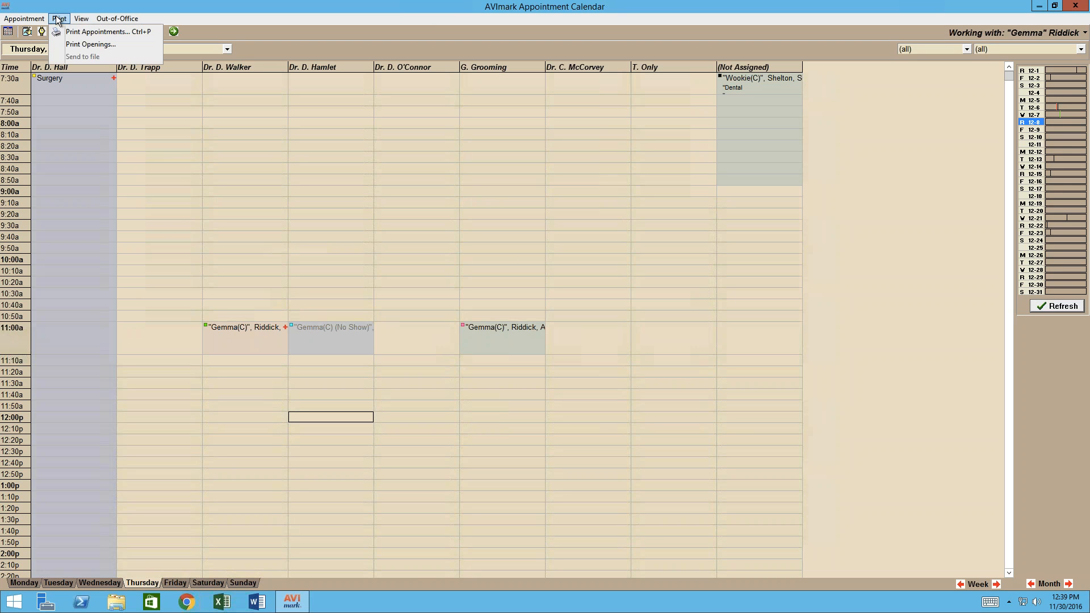
pyautogui.click(135, 33)
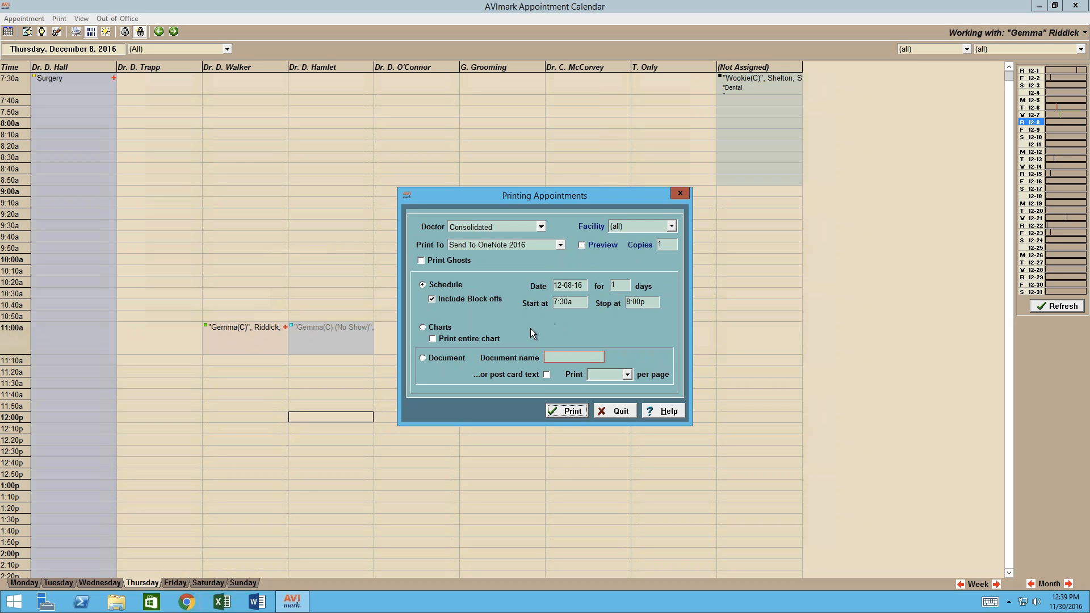
pyautogui.click(541, 226)
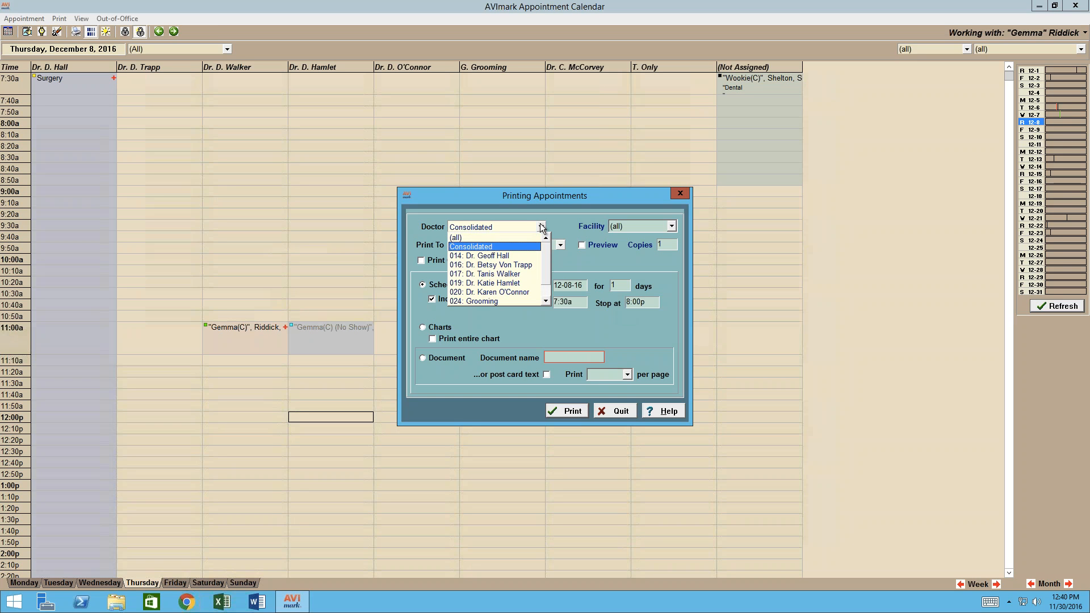
pyautogui.click(524, 275)
pyautogui.click(581, 244)
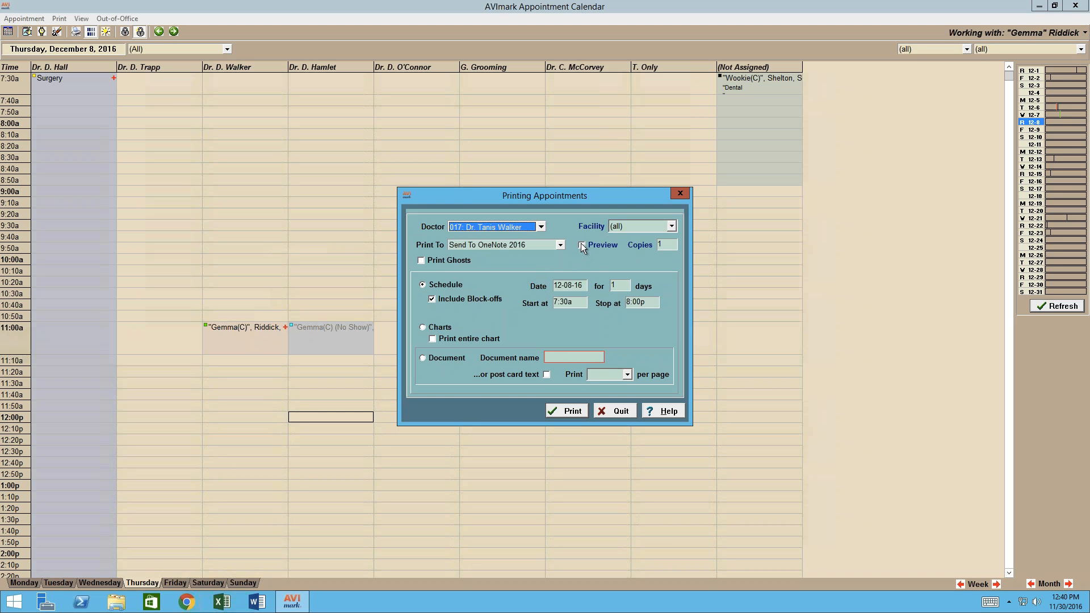
pyautogui.click(561, 248)
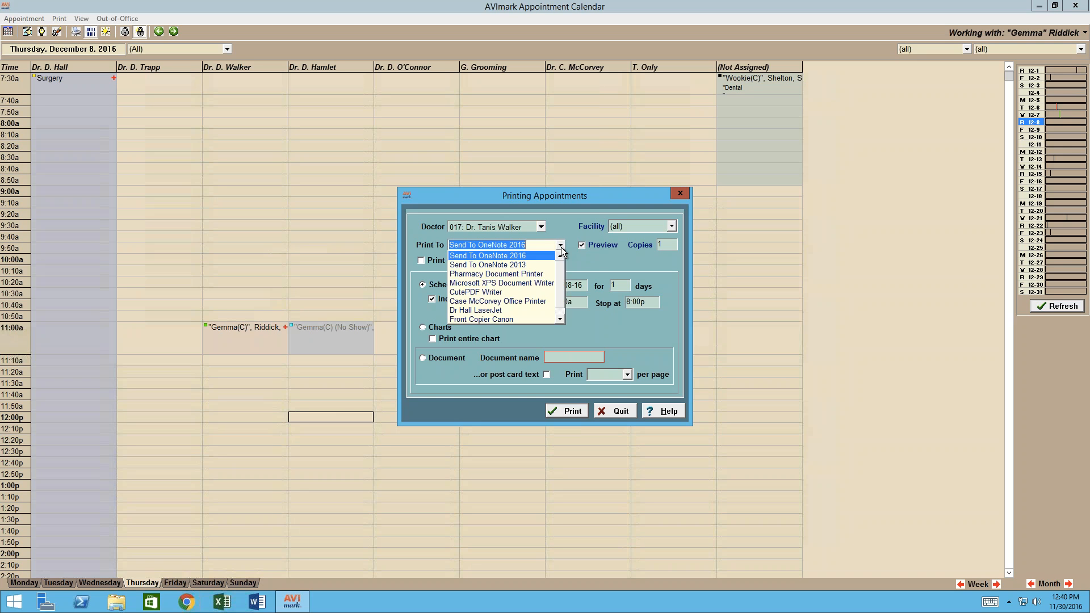
pyautogui.click(530, 320)
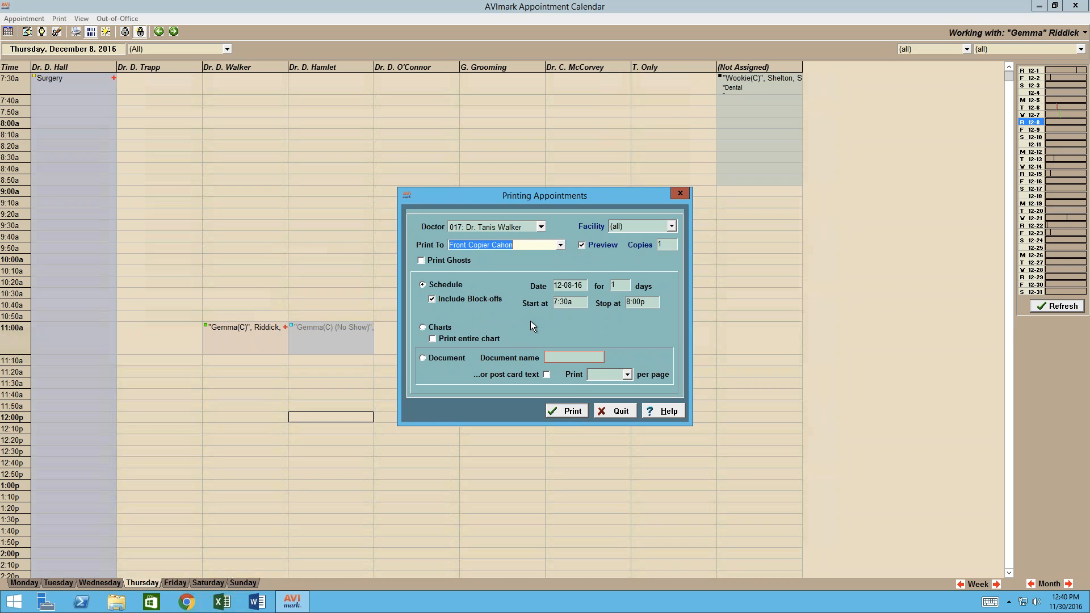
# Step: Preview the doctor's appointment schedule report, close the preview, and quit the appointment printing options without printing
pyautogui.click(567, 412)
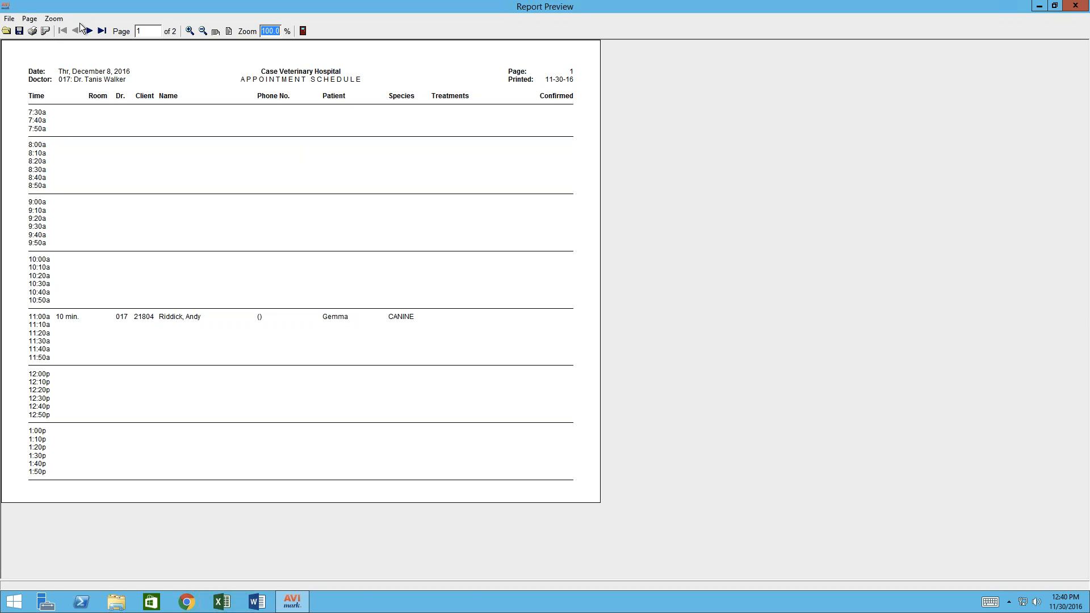
pyautogui.click(16, 20)
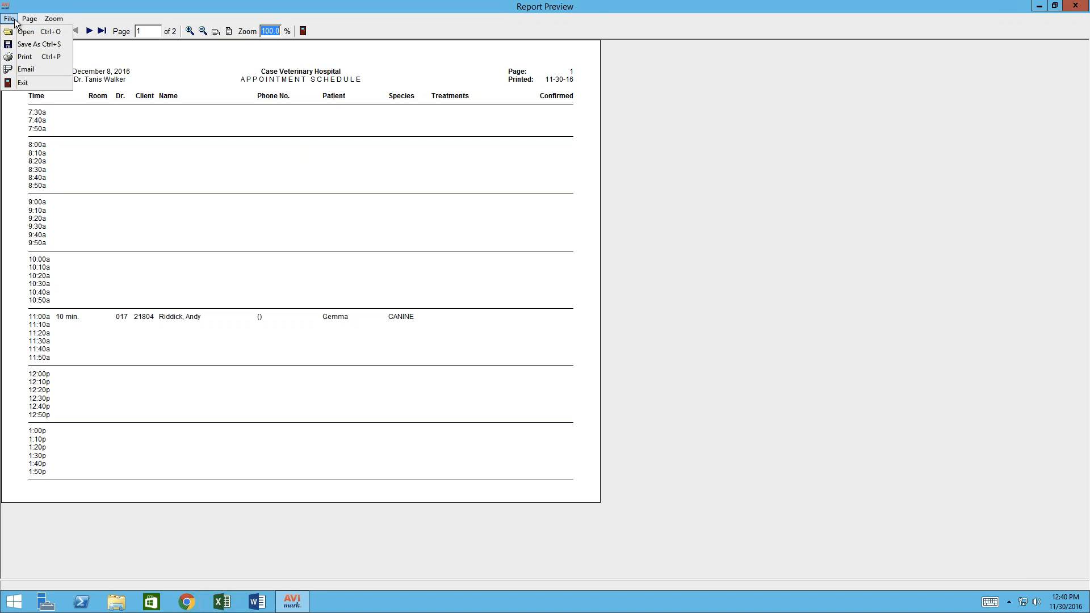
pyautogui.click(25, 82)
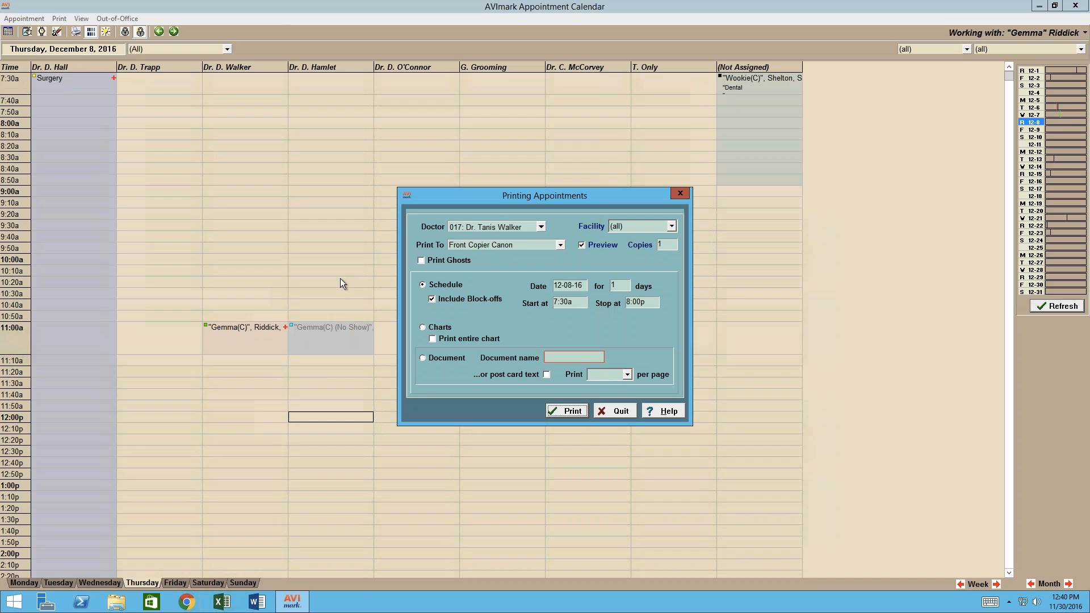
pyautogui.click(606, 410)
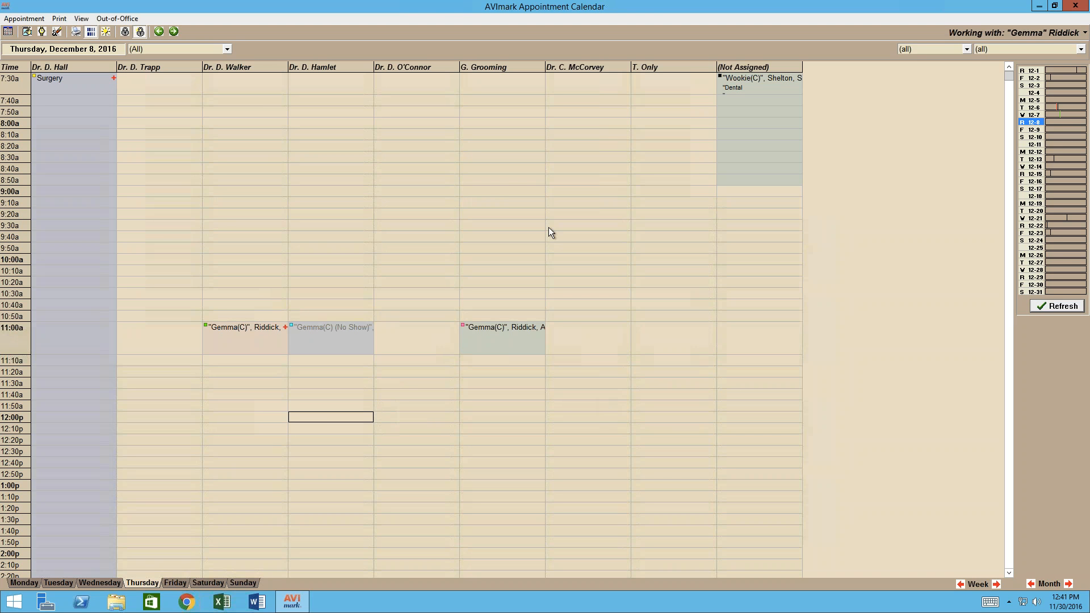
# Step: View the calendar for February 14, 2017, and return to the current day, November 30, 2016
pyautogui.click(1069, 584)
pyautogui.click(1069, 584)
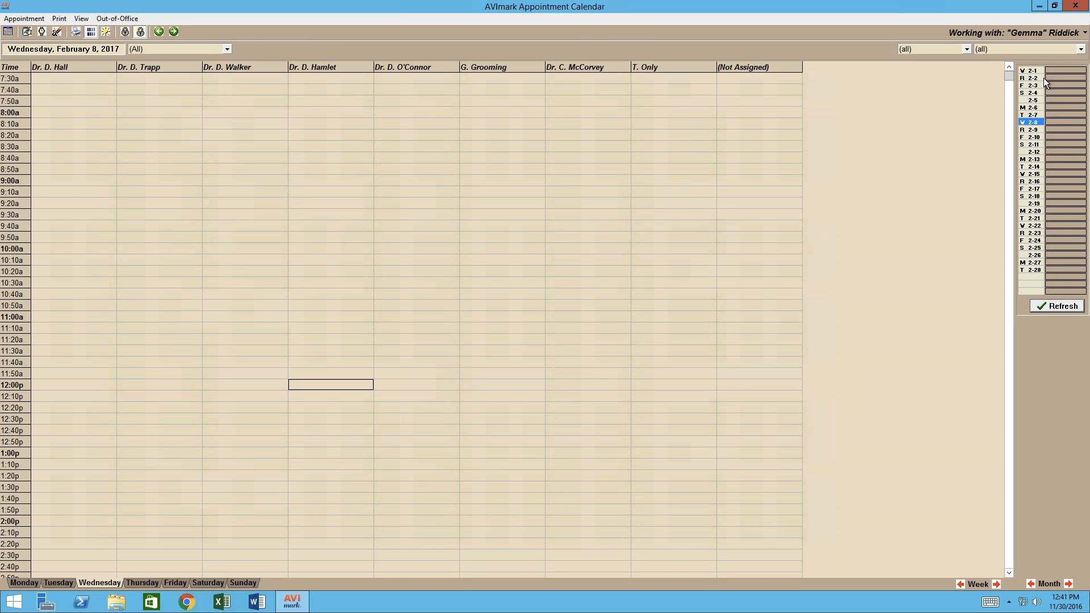
pyautogui.click(1033, 166)
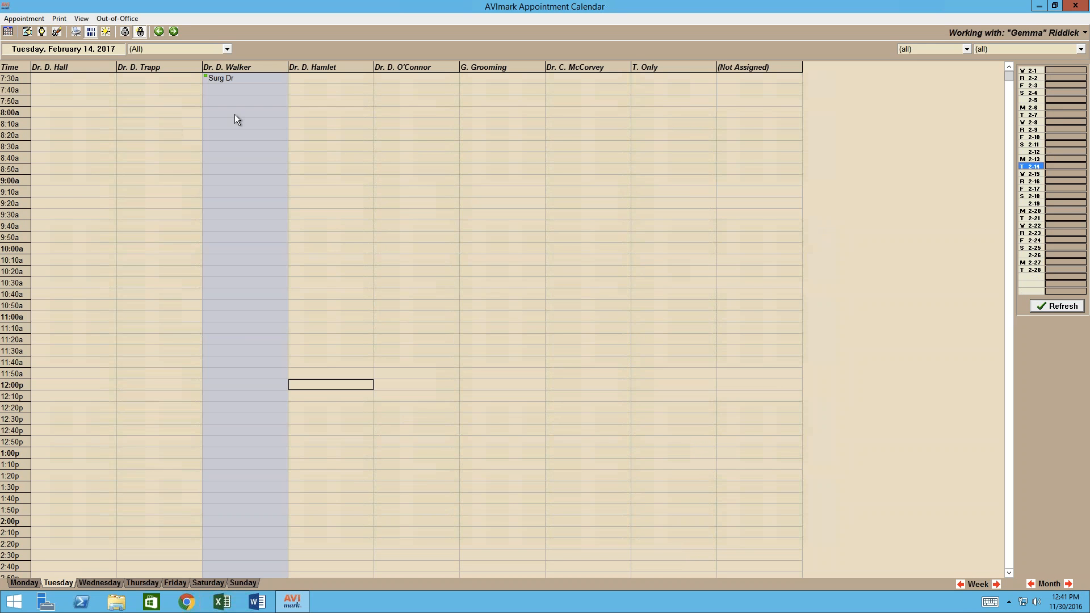
pyautogui.click(105, 36)
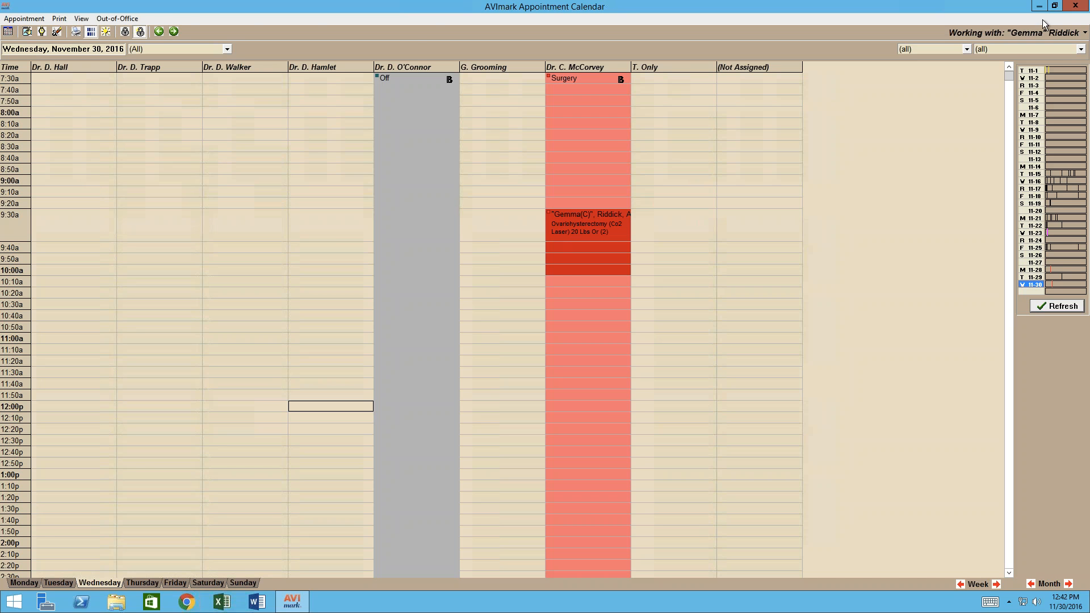
# Step: Close the appointment calendar and show the patient's Schedule list in the client information display
pyautogui.click(1076, 6)
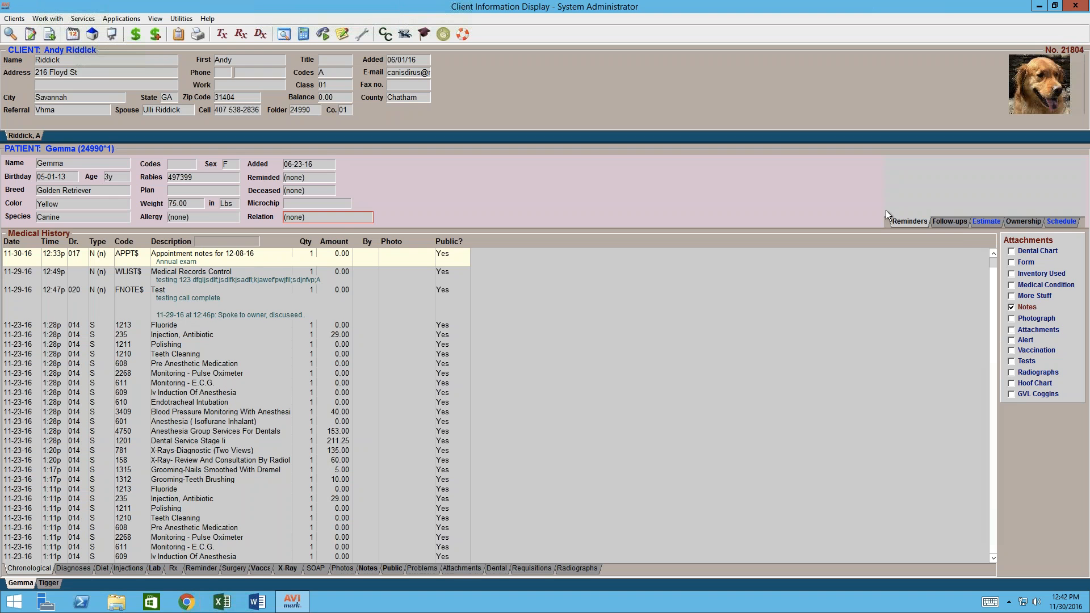
pyautogui.click(1058, 226)
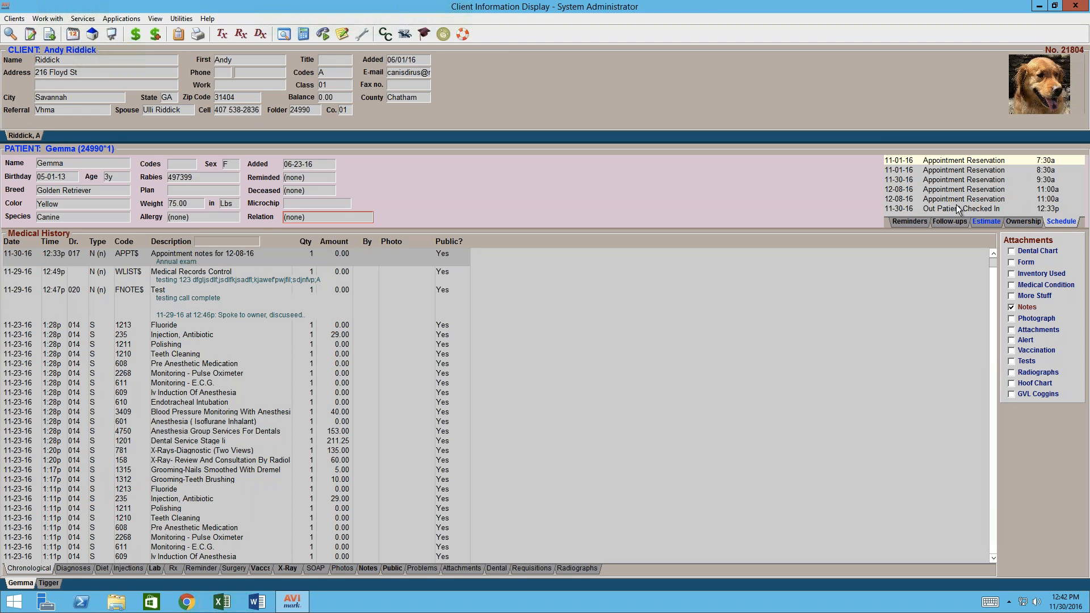
# Step: Review Gemma's December 8 schedule entry and its appointment note in the medical history, and compare with Tigger's Schedule list
pyautogui.click(918, 190)
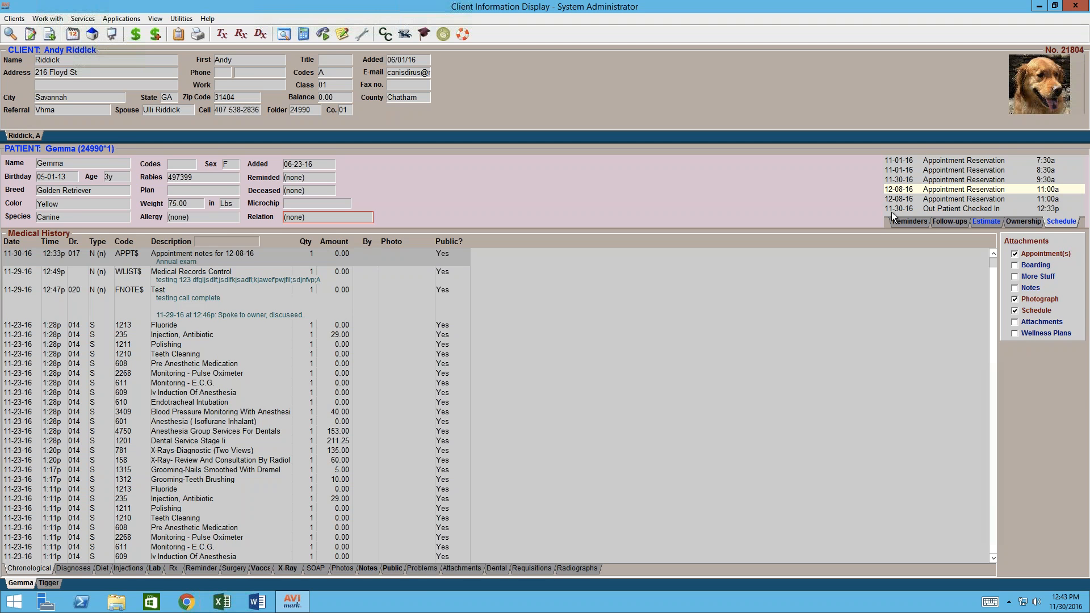
pyautogui.click(247, 260)
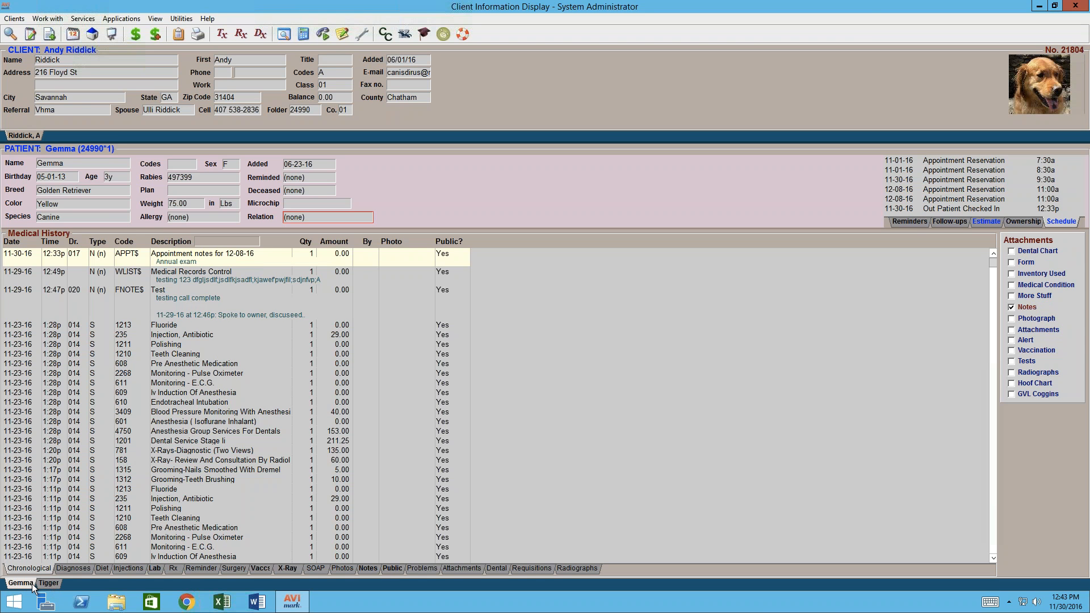
pyautogui.click(47, 583)
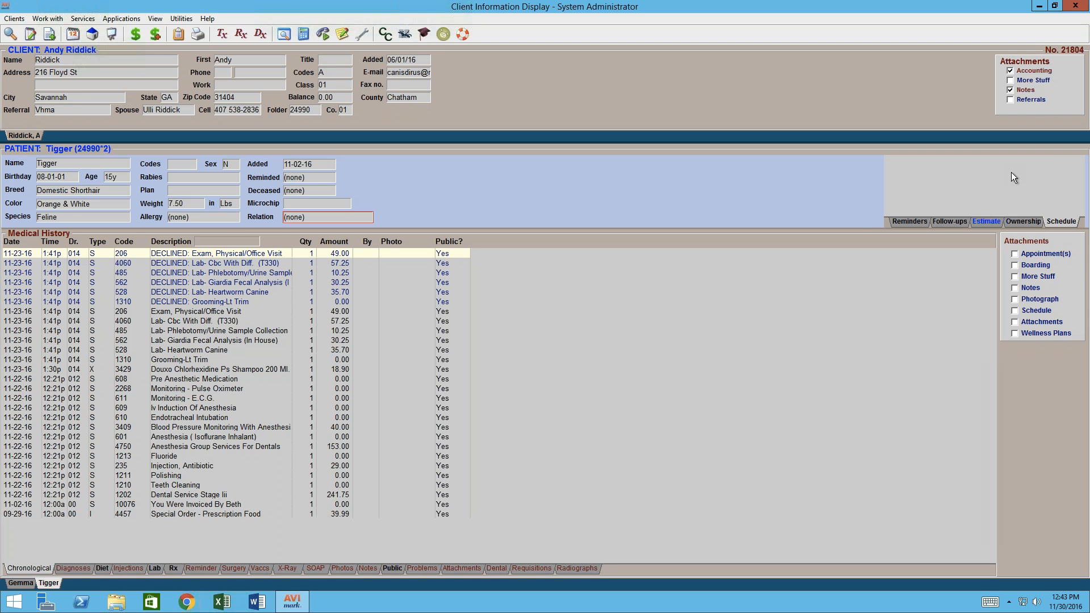
pyautogui.click(20, 583)
# Step: Open and close Gemma's first December 8 appointment from the Schedule list, and view the actions available for that entry
pyautogui.click(961, 190)
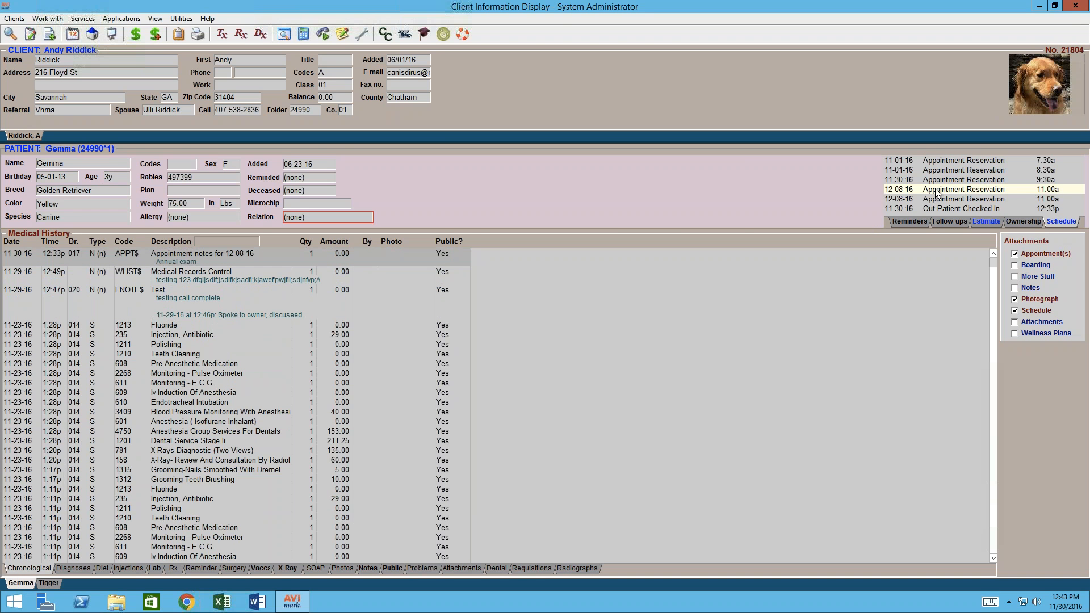
pyautogui.doubleClick(936, 193)
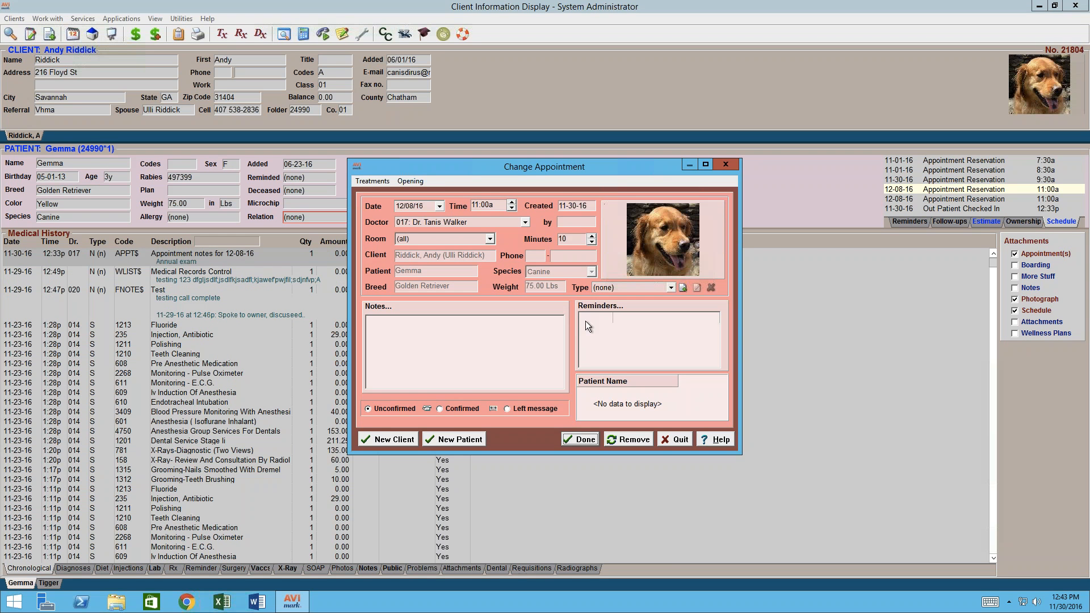
pyautogui.click(584, 440)
pyautogui.rightClick(937, 192)
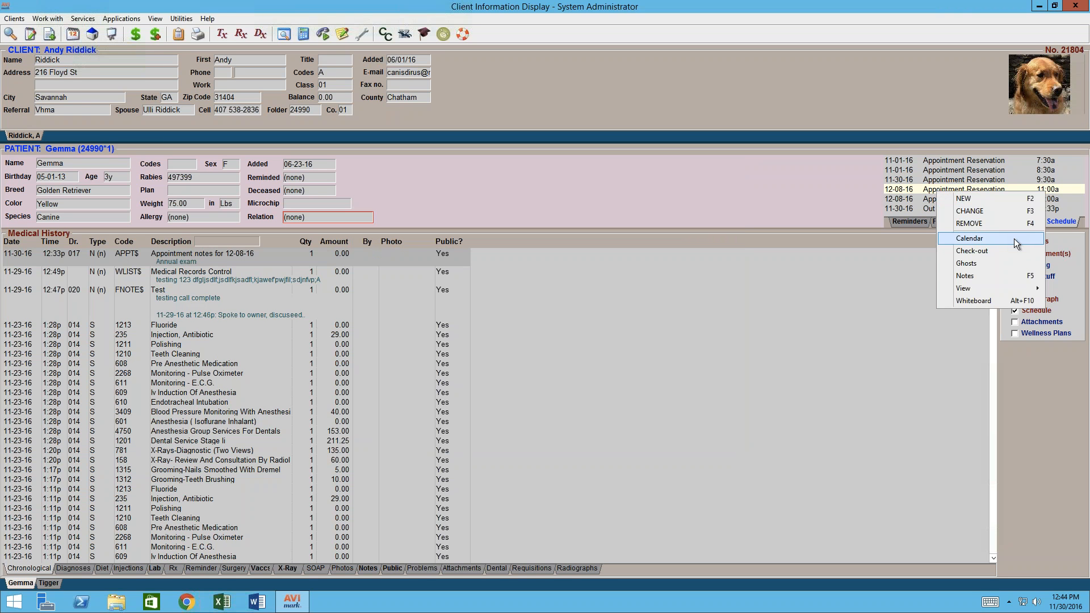
pyautogui.click(197, 263)
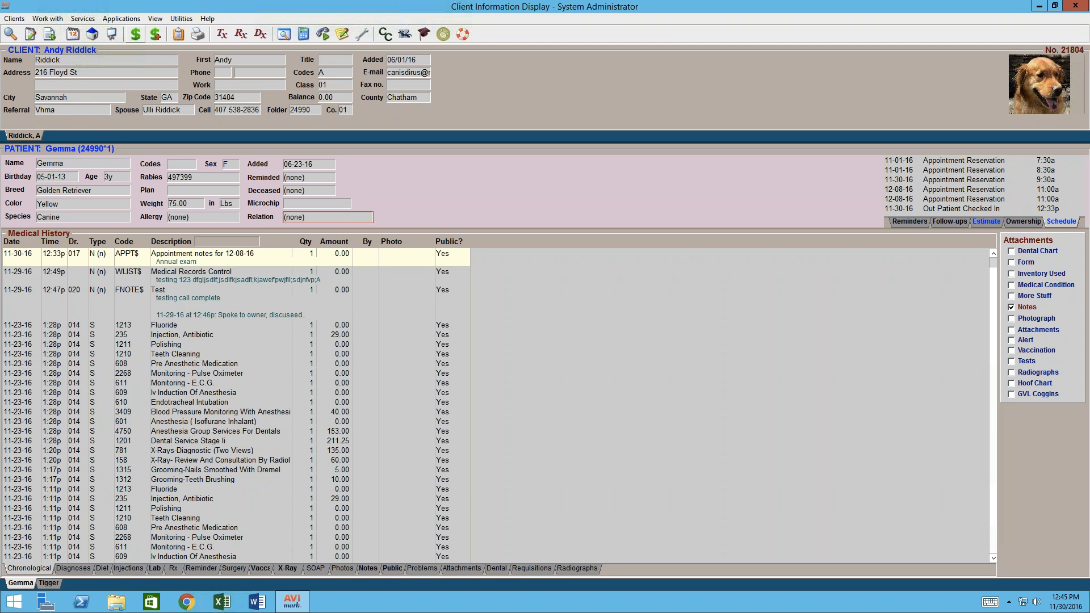
# Step: View a blank new transaction in the client's accounting record, cancel it, and close the accounting window
pyautogui.click(135, 34)
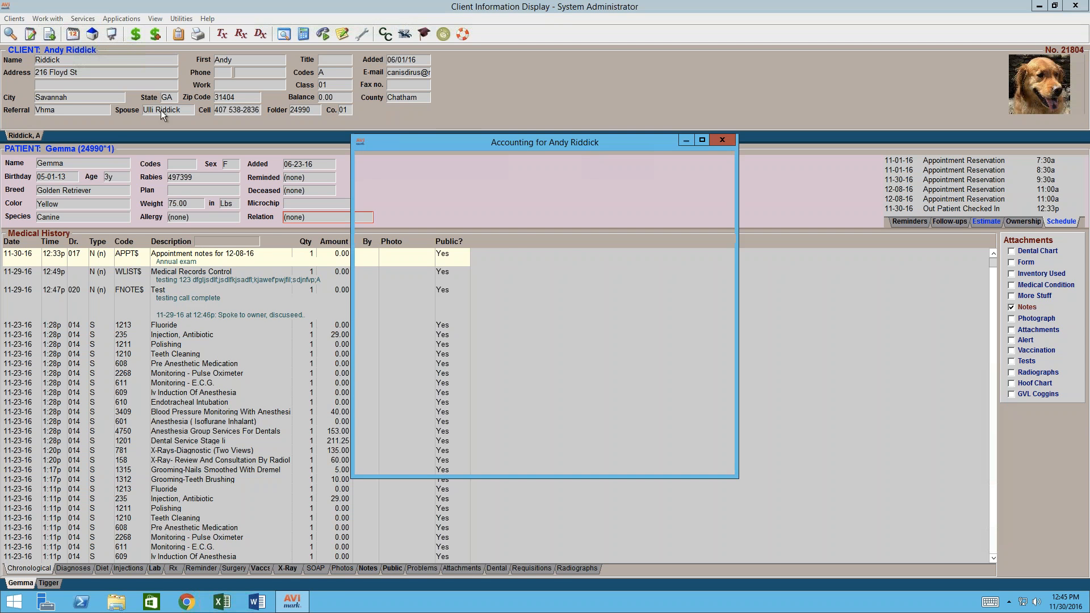
pyautogui.rightClick(457, 223)
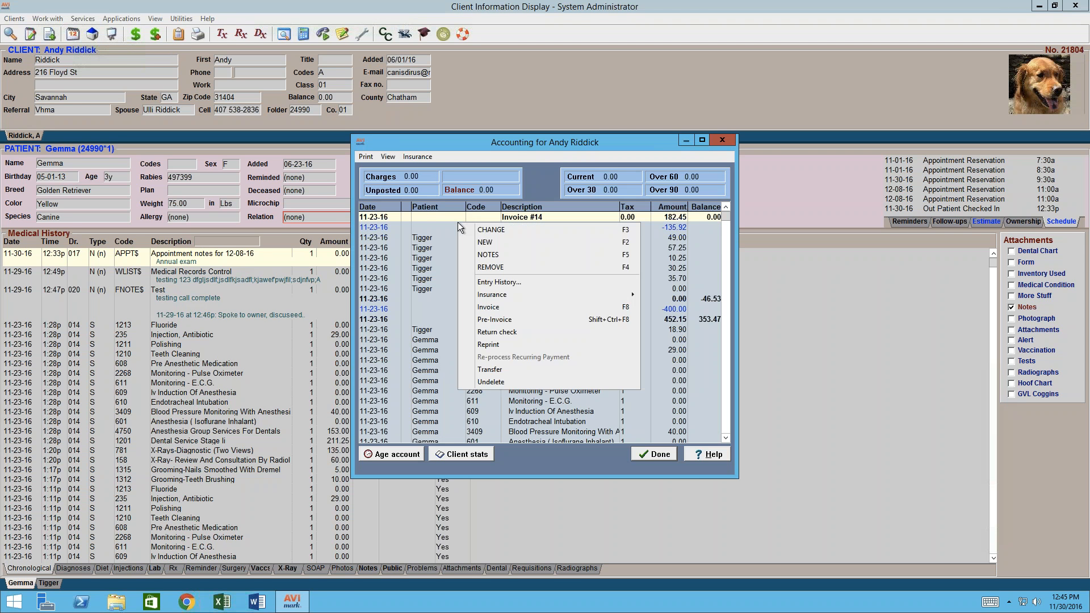
pyautogui.click(515, 241)
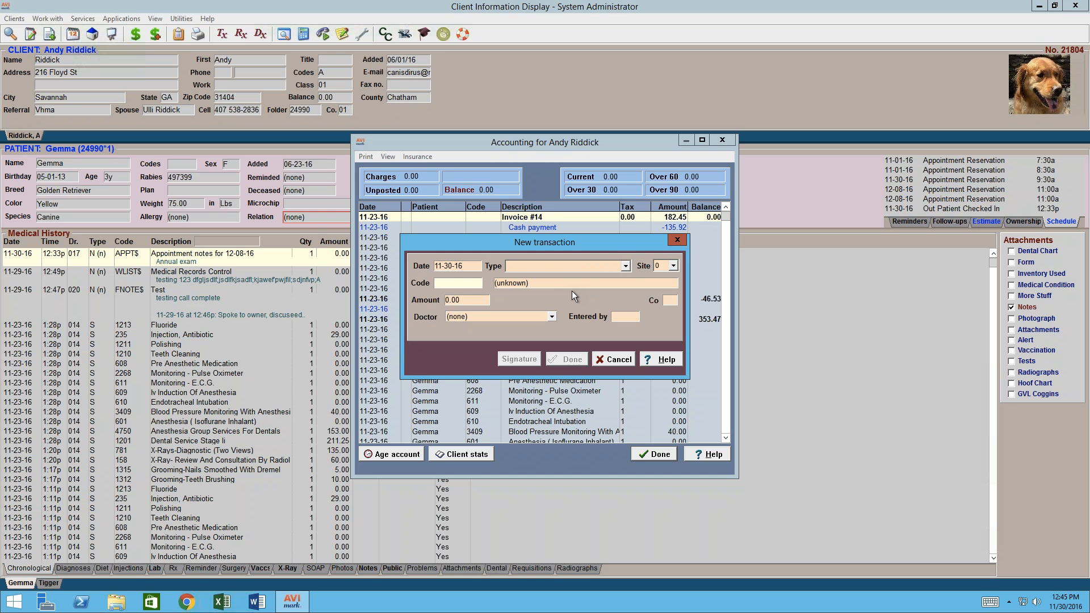
pyautogui.click(600, 361)
pyautogui.click(646, 456)
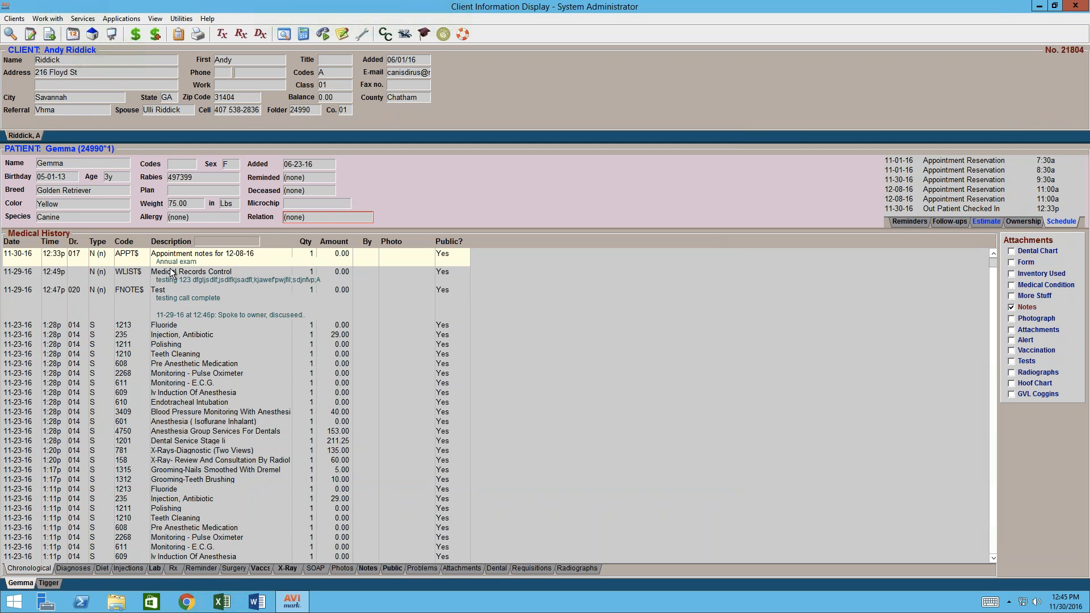
# Step: View the appointment options for an empty Not Assigned slot on the November 30 appointment calendar, and close the calendar
pyautogui.click(111, 35)
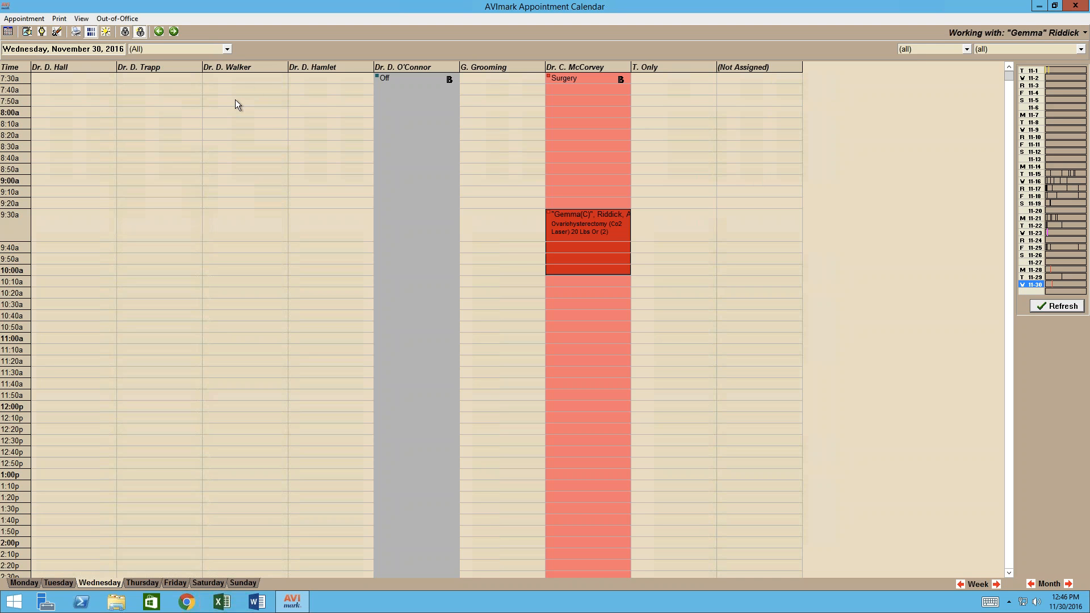
pyautogui.click(733, 280)
pyautogui.rightClick(734, 282)
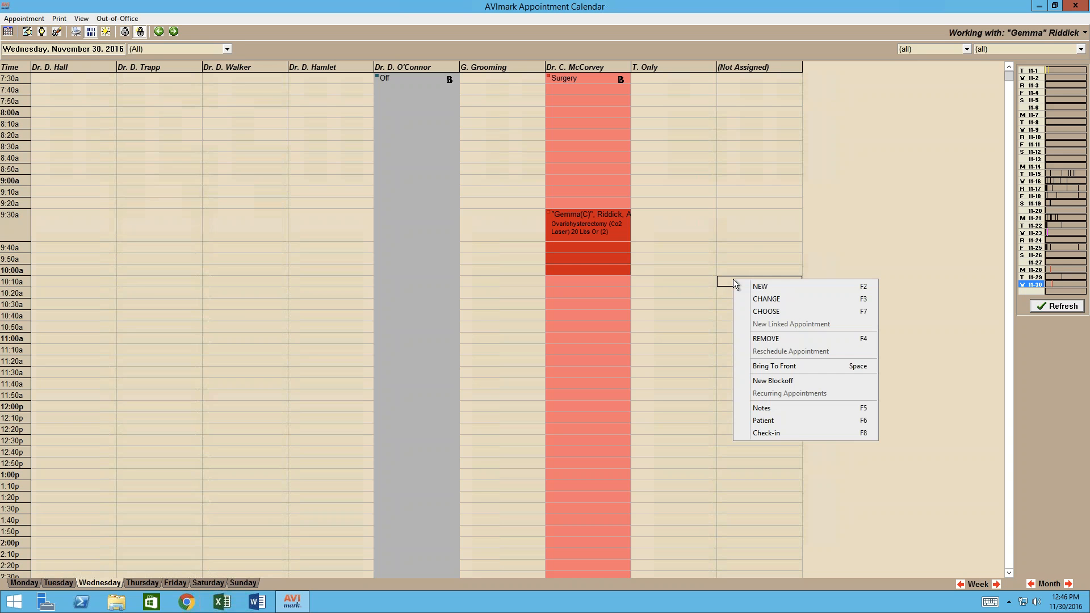
pyautogui.click(742, 247)
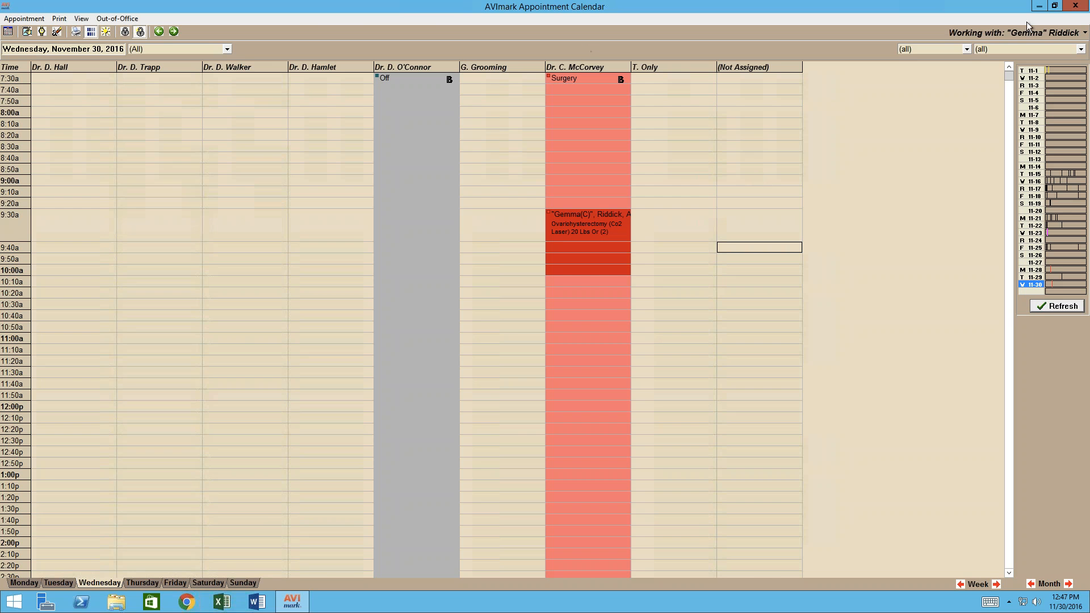
pyautogui.click(1070, 11)
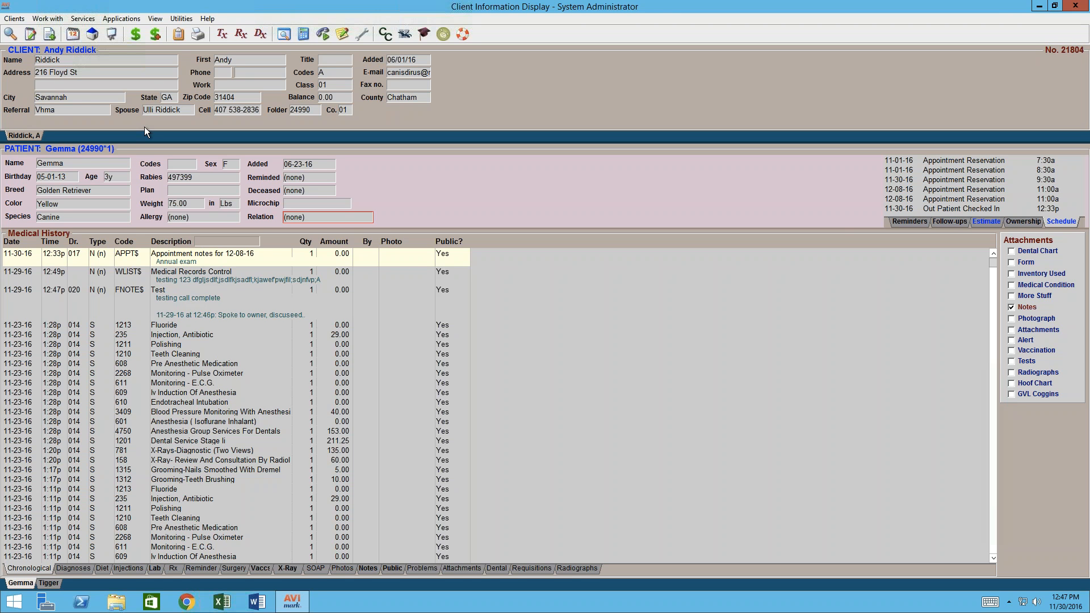
# Step: Open the boarding calendar at full size and advance it to the weeks from January 22 to February 12, 2017
pyautogui.click(92, 34)
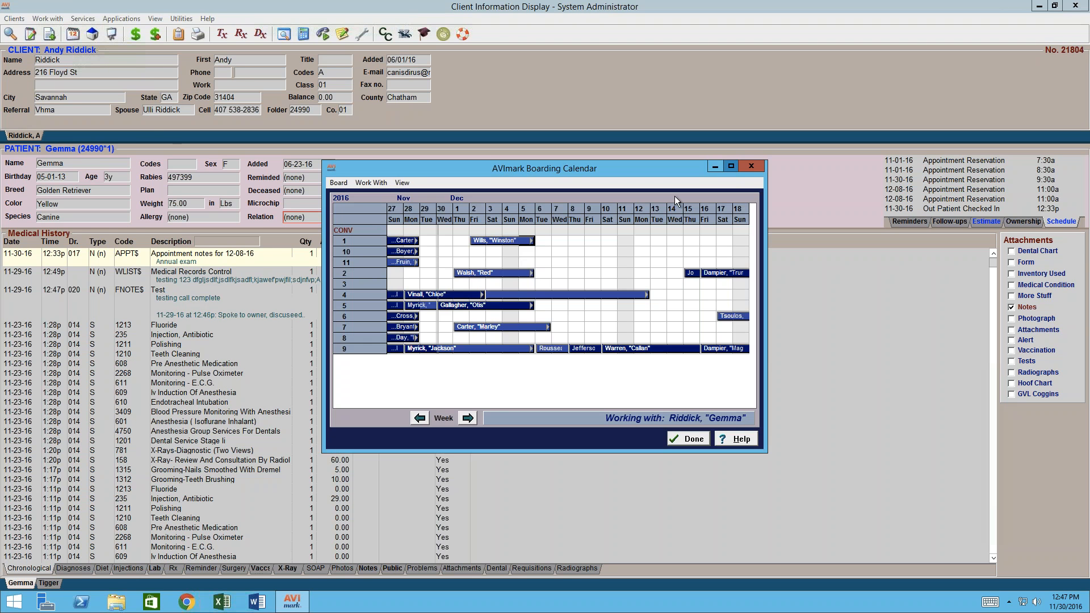
pyautogui.click(731, 167)
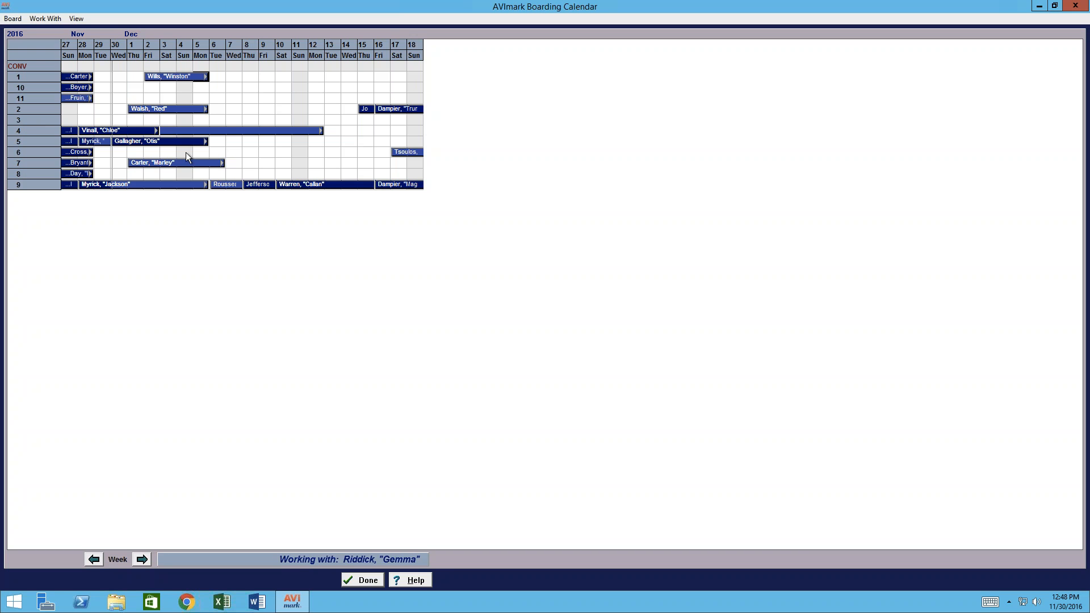
pyautogui.click(142, 559)
pyautogui.click(142, 560)
pyautogui.click(141, 560)
pyautogui.click(142, 560)
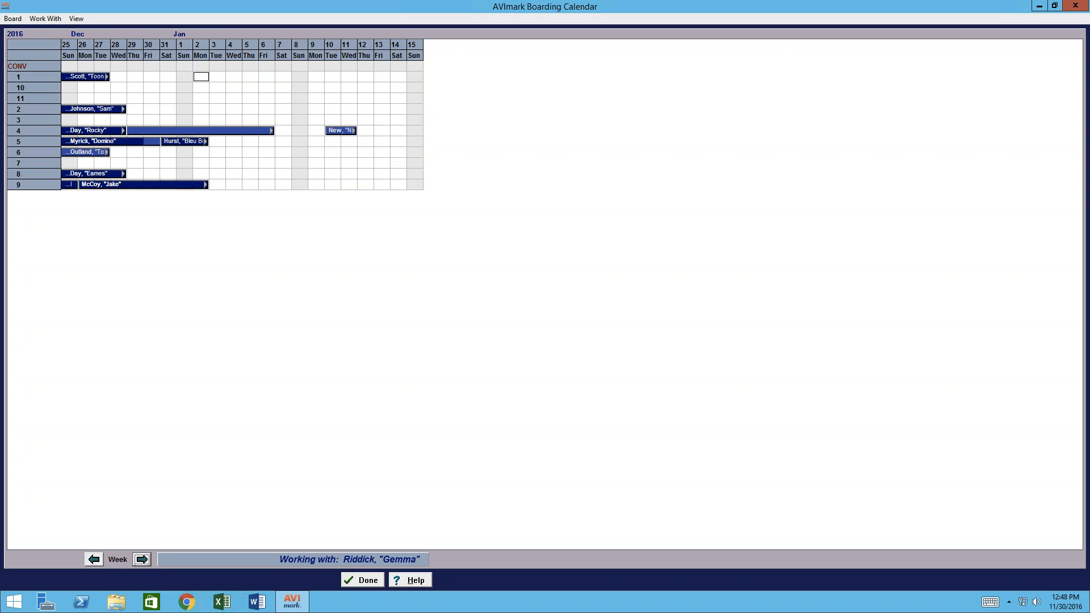
pyautogui.click(142, 560)
pyautogui.click(142, 560)
pyautogui.click(142, 559)
pyautogui.click(142, 560)
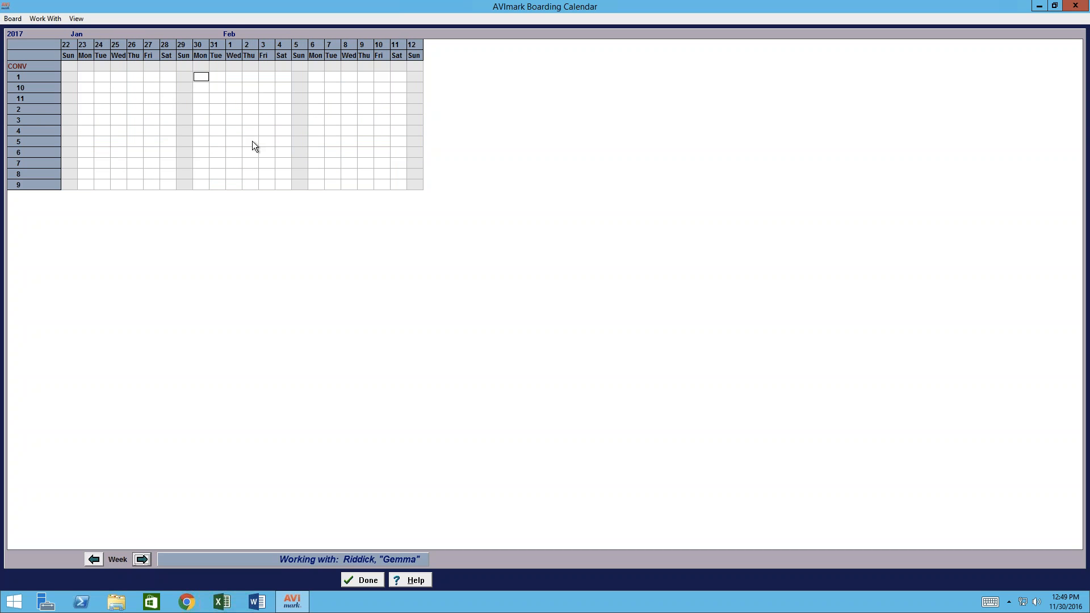
# Step: Create a boarding reservation for Gemma in facility 4 starting February 1, 2017, accepting the occupancy conflict and declining a drop-off appointment
pyautogui.click(221, 80)
pyautogui.click(232, 77)
pyautogui.click(236, 131)
pyautogui.rightClick(237, 133)
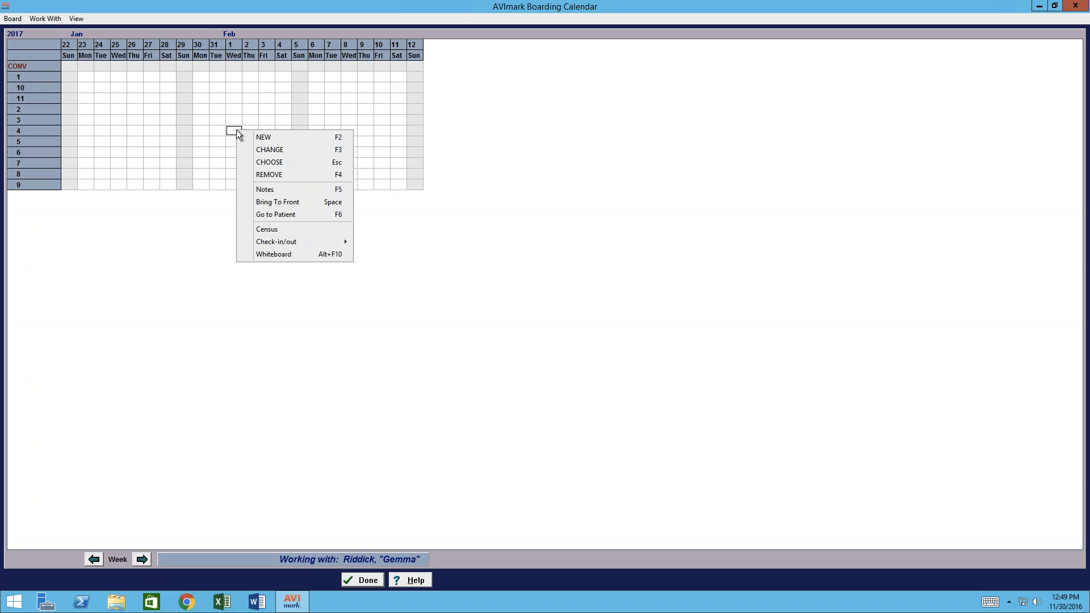
pyautogui.click(314, 137)
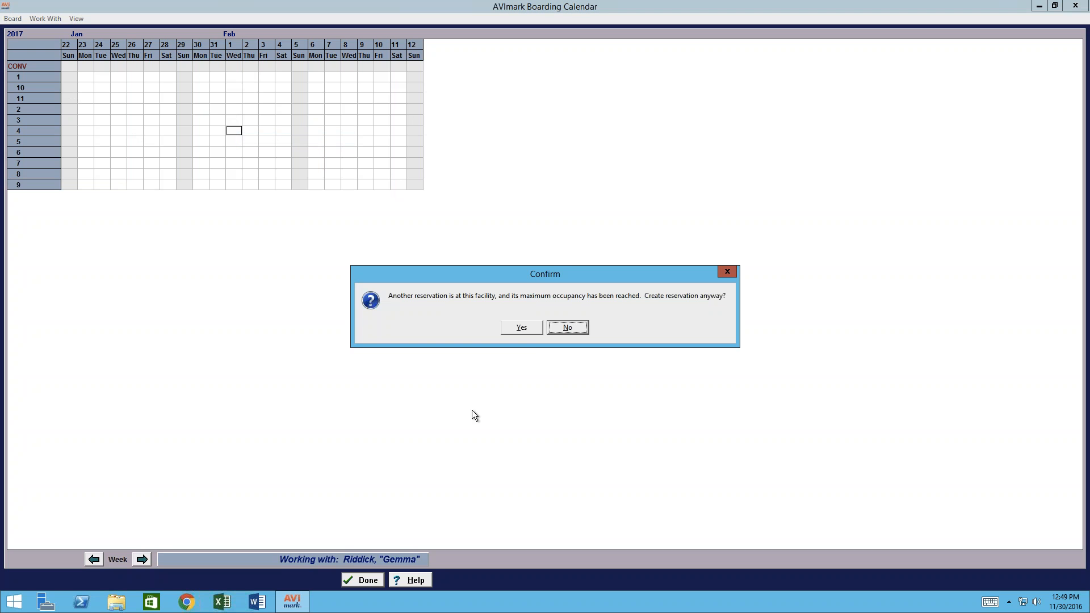
pyautogui.click(531, 326)
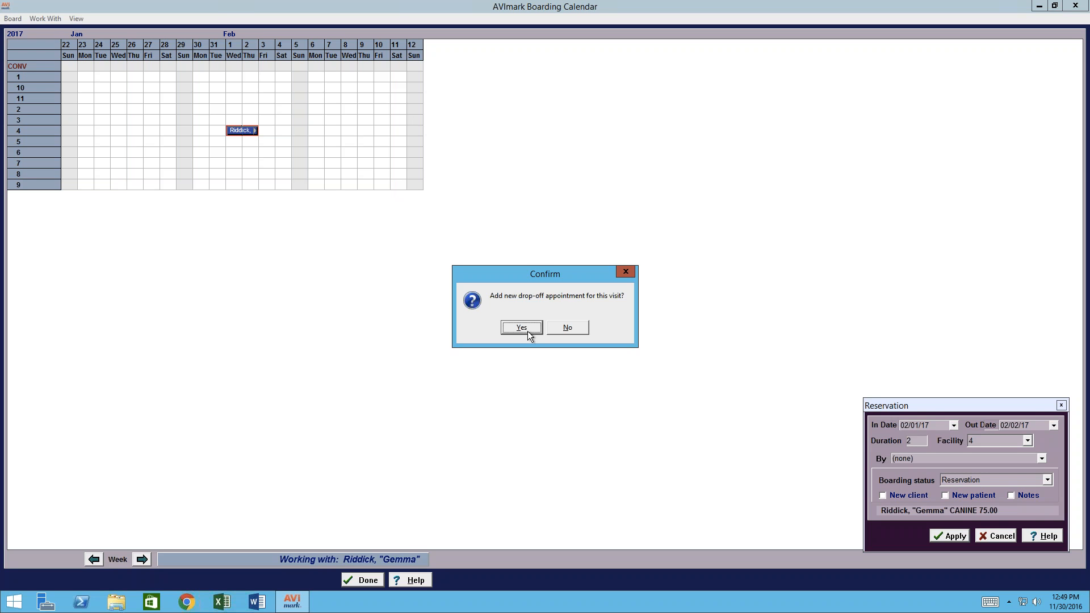
pyautogui.click(564, 330)
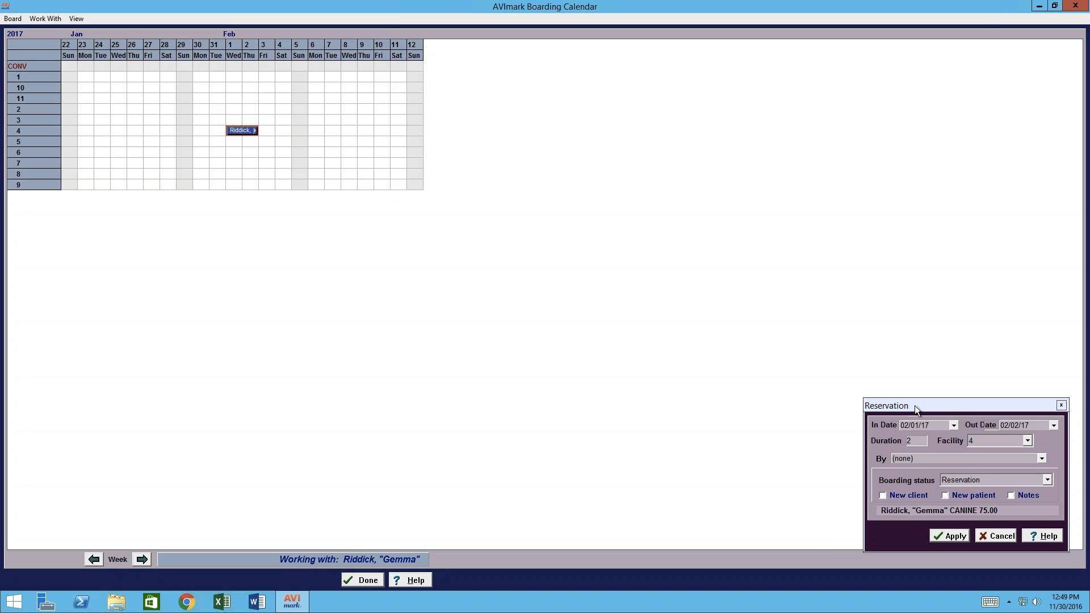
# Step: Set the reservation's out date to February 8, 2017, apply it despite the occupancy limit, and close the reservation details
pyautogui.moveTo(915, 405); pyautogui.dragTo(534, 203)
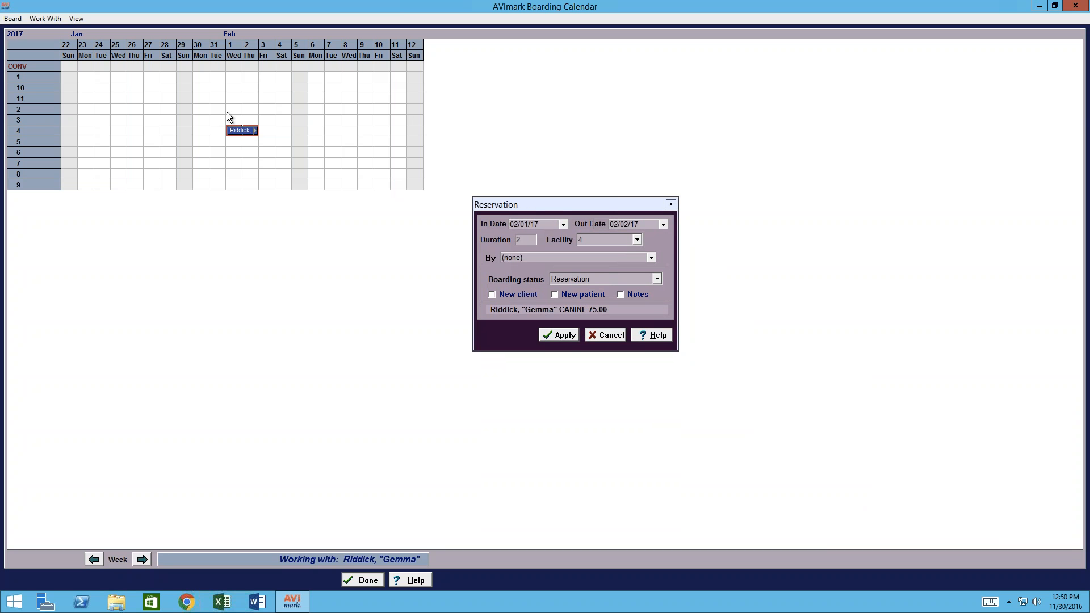
pyautogui.click(663, 225)
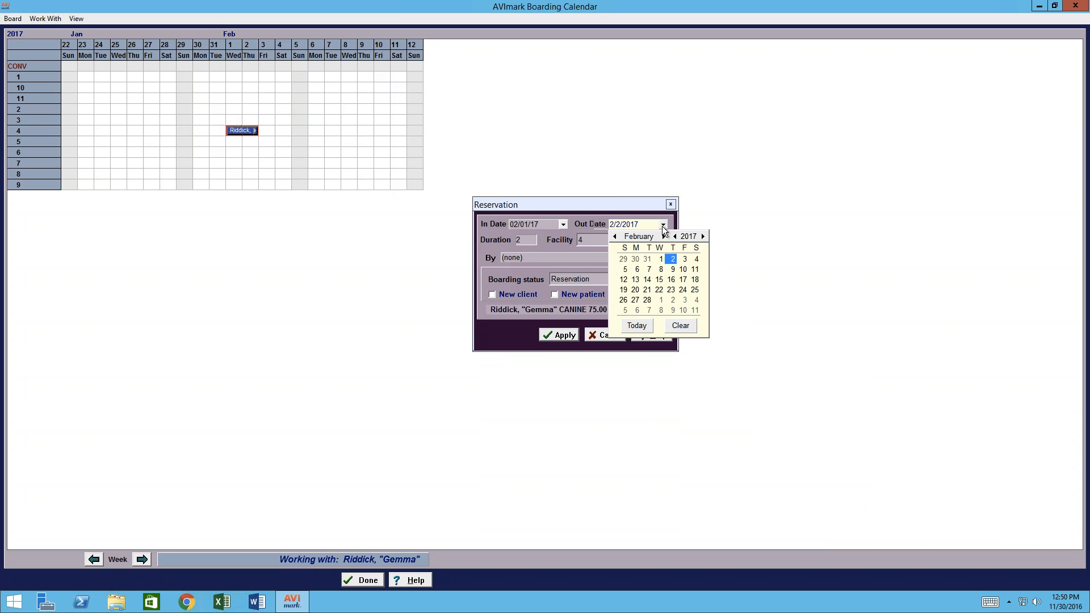
pyautogui.click(661, 269)
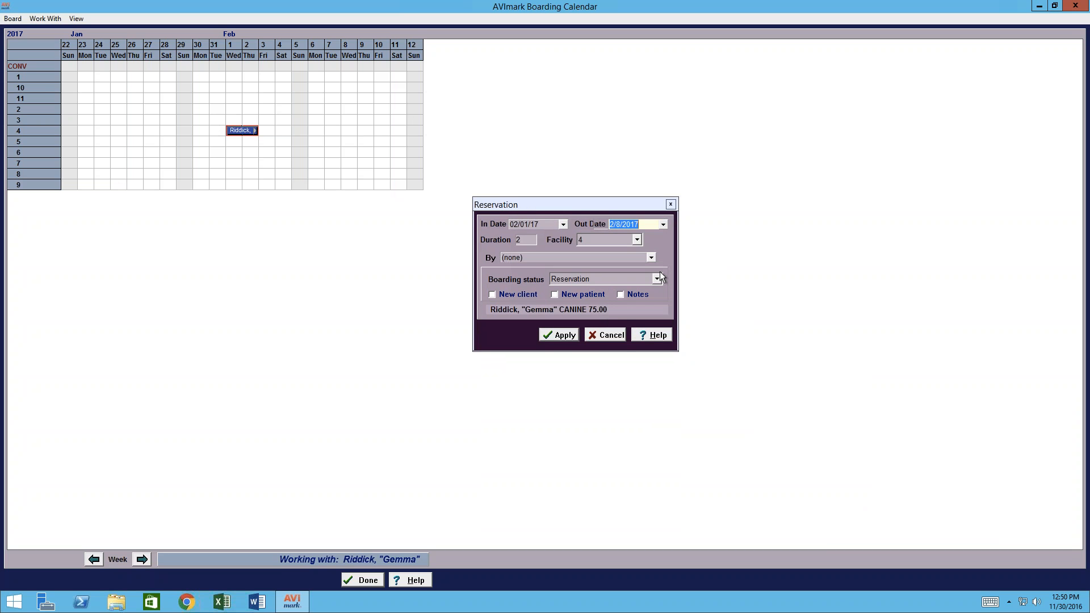
pyautogui.click(556, 337)
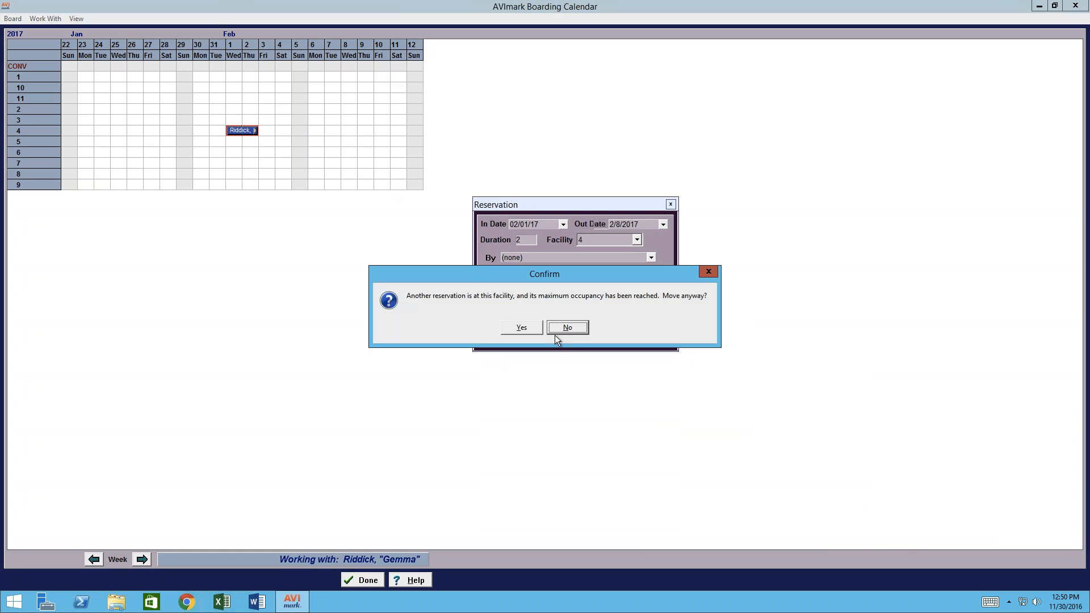
pyautogui.click(521, 327)
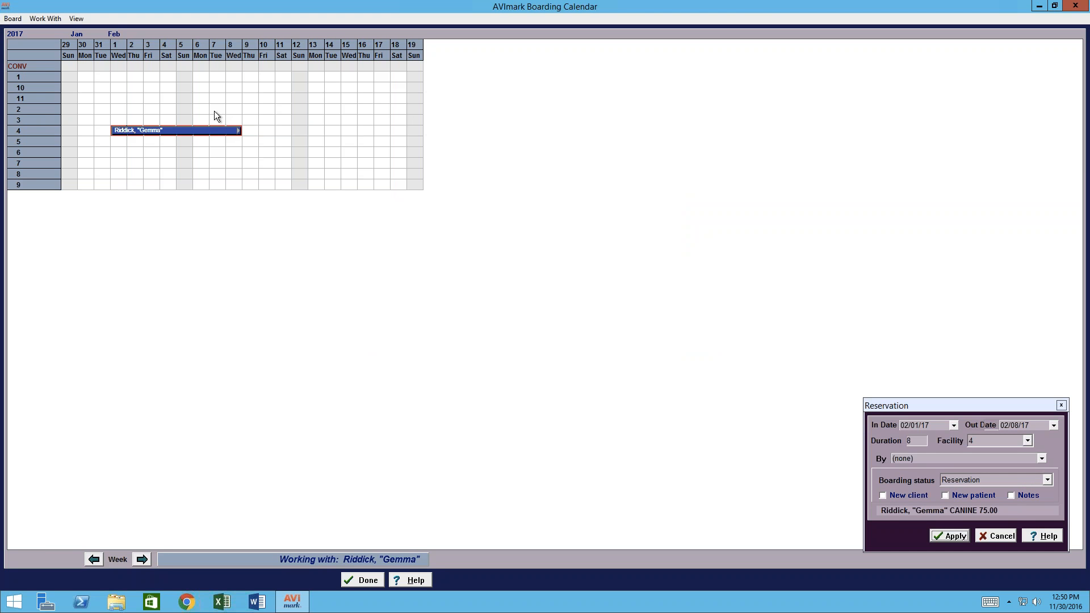
pyautogui.click(1061, 406)
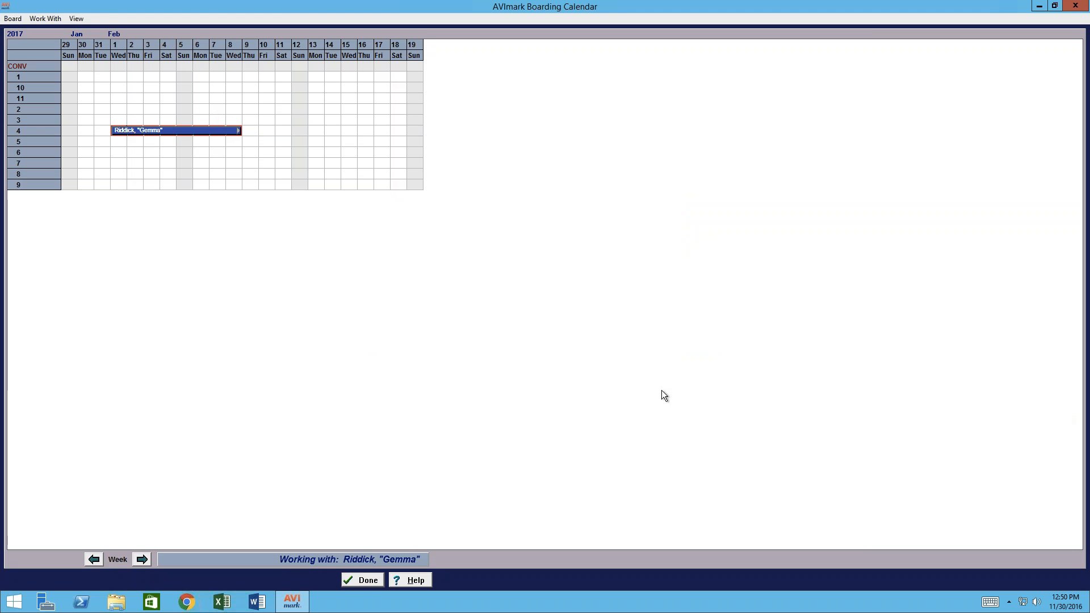
# Step: Check Gemma in to boarding from the facility 4 reservation, acknowledge the duration notice, and close the checked-in details
pyautogui.rightClick(126, 134)
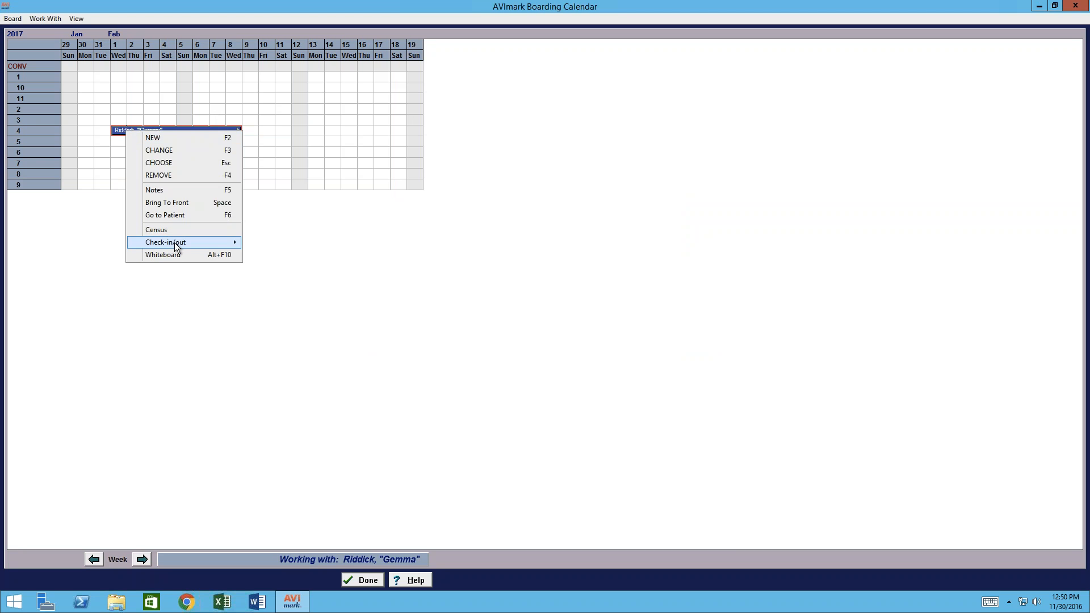
pyautogui.moveTo(175, 244)
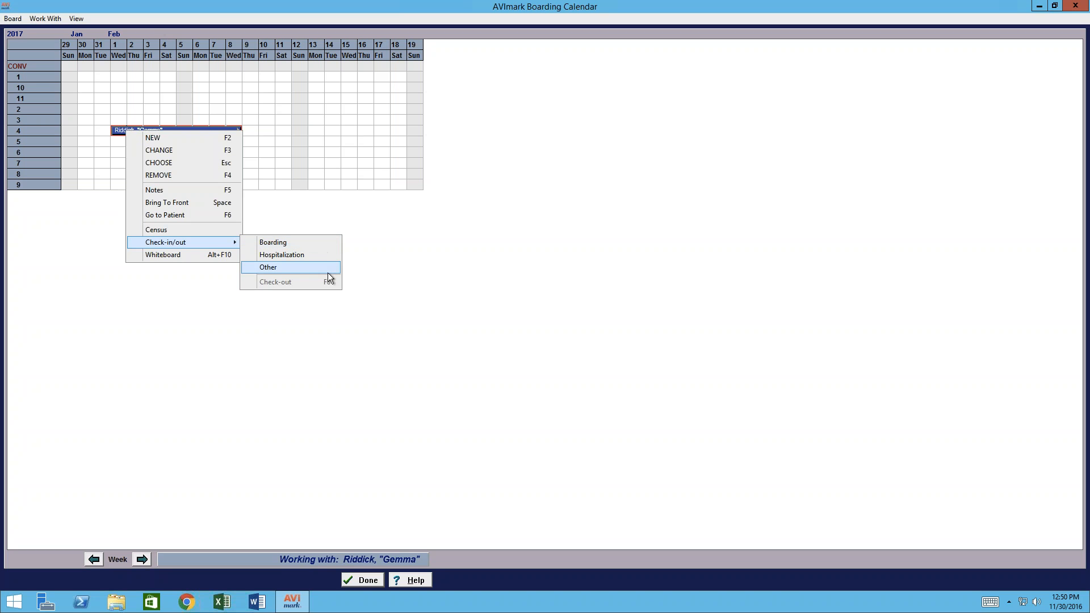
pyautogui.click(322, 243)
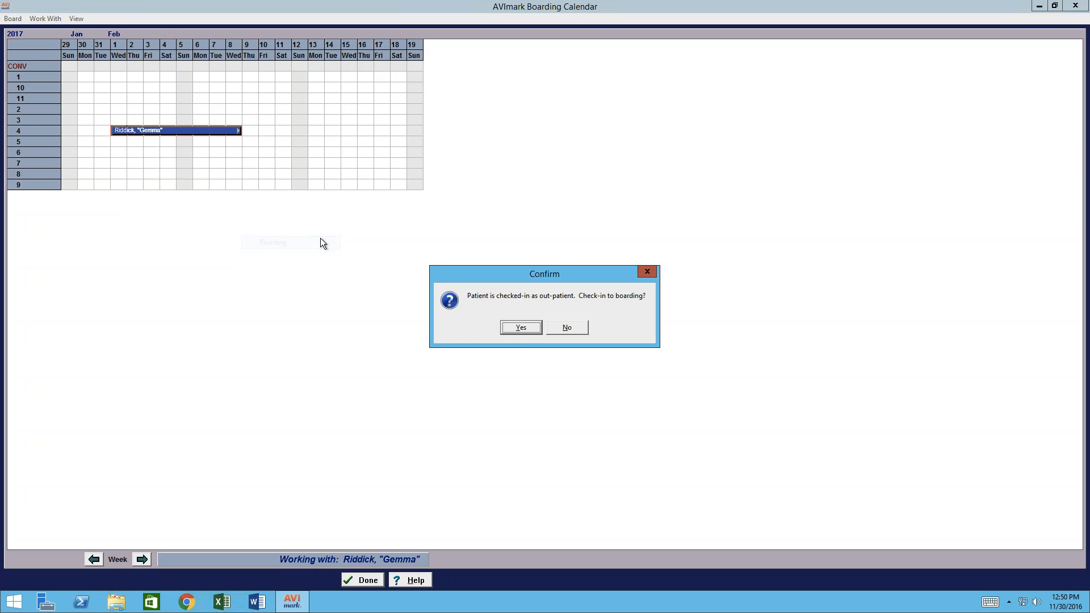
pyautogui.click(521, 327)
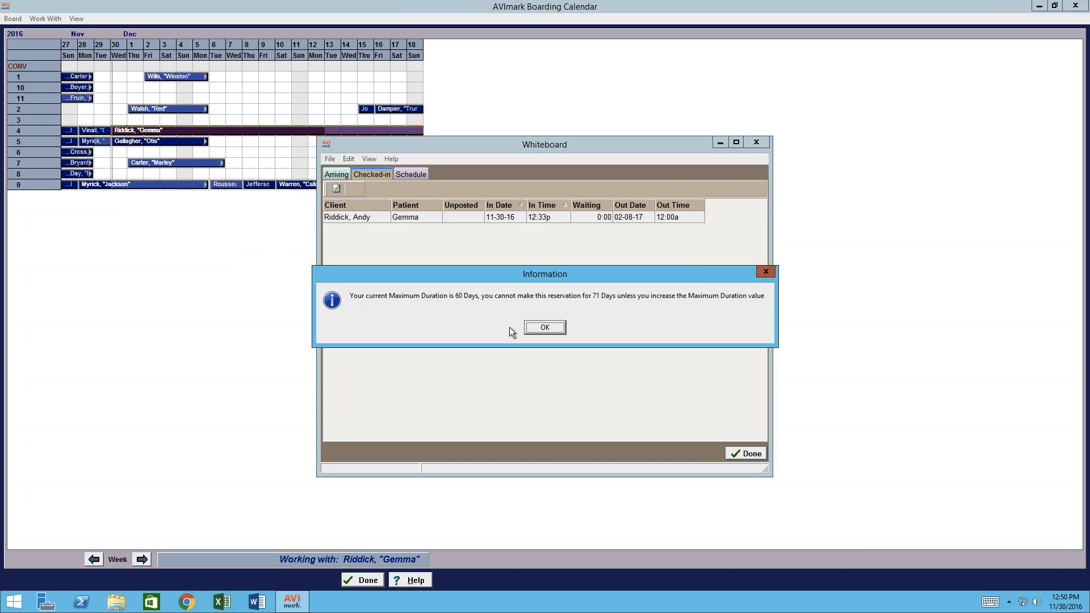
pyautogui.click(546, 328)
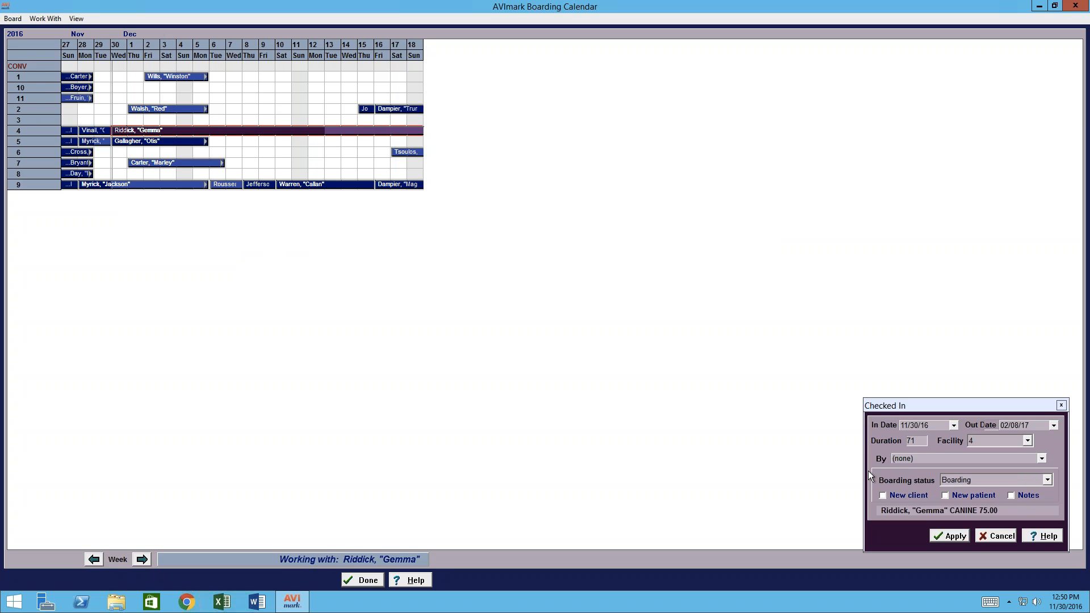
pyautogui.click(1062, 404)
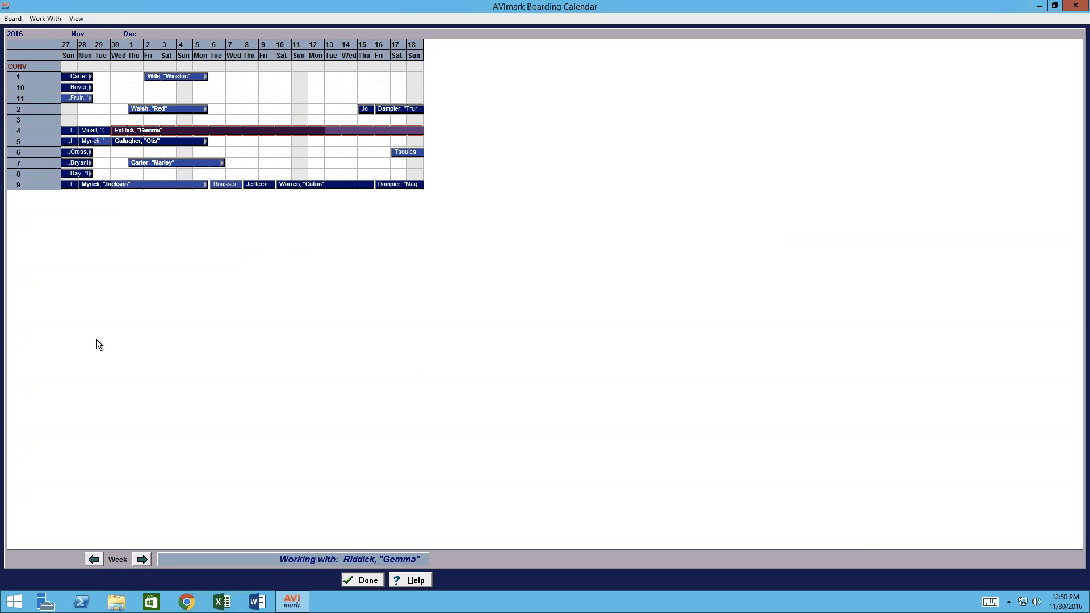
# Step: Close the boarding calendar and the whiteboard to return to Gemma's patient record
pyautogui.click(366, 579)
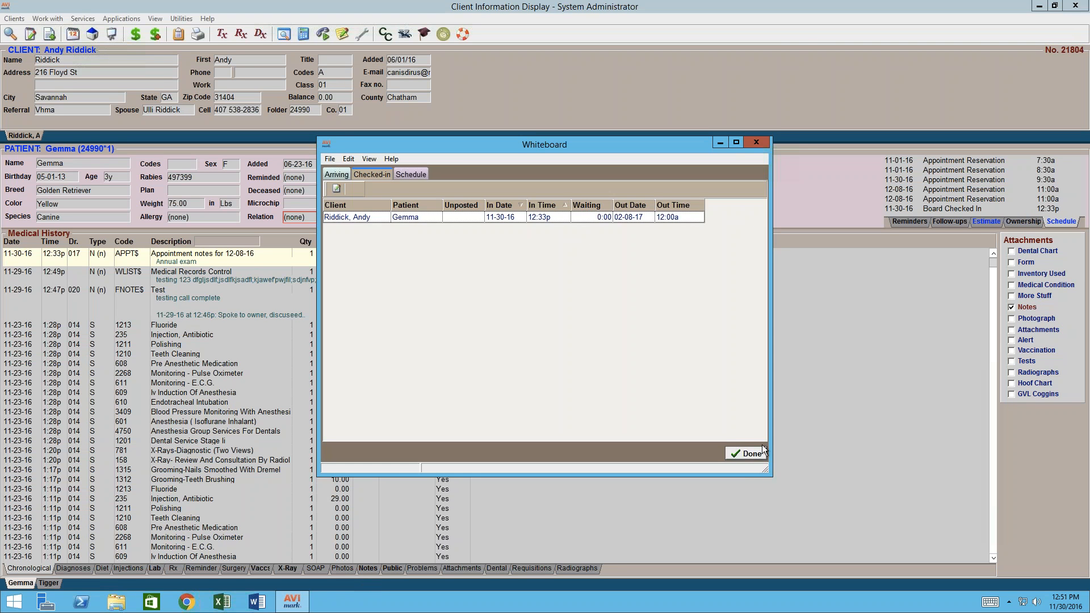
pyautogui.click(747, 453)
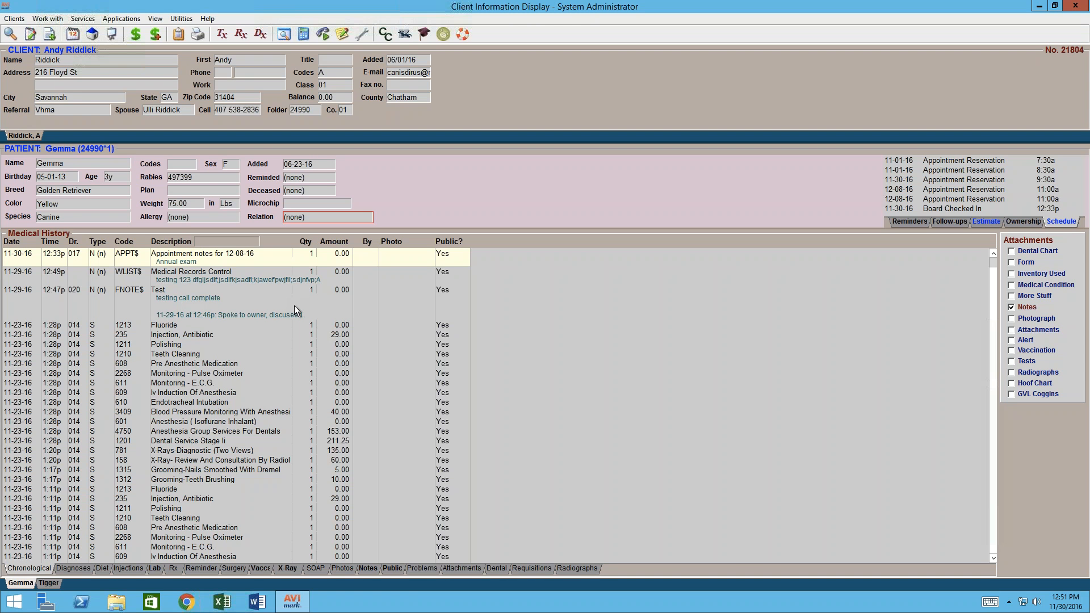
# Step: Reopen the boarding calendar, view the check-in/out options for Gemma's stay in facility 4, and close the calendar
pyautogui.click(93, 38)
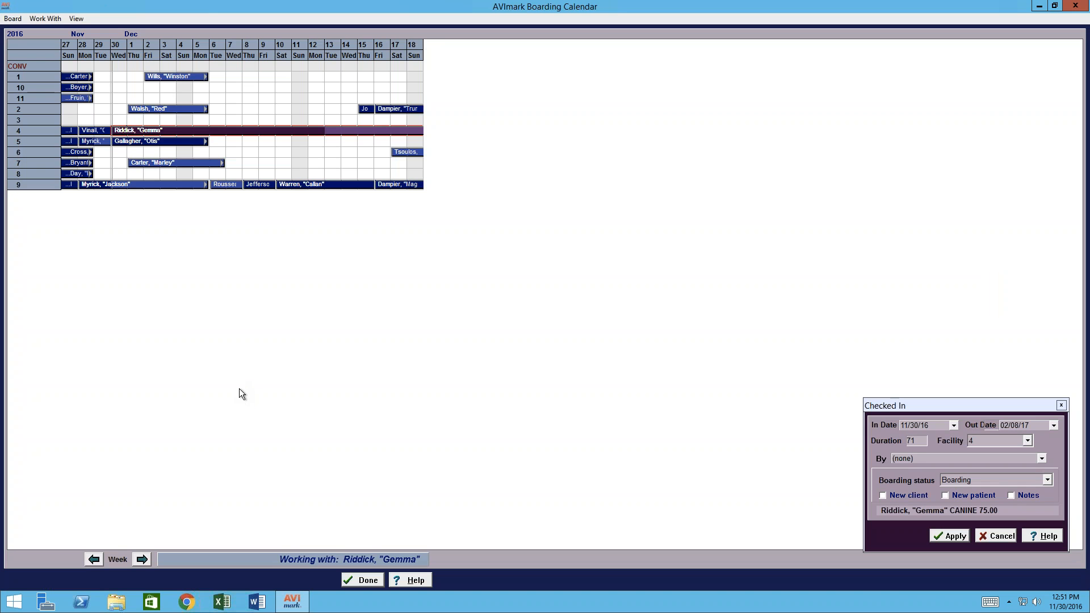
pyautogui.rightClick(285, 133)
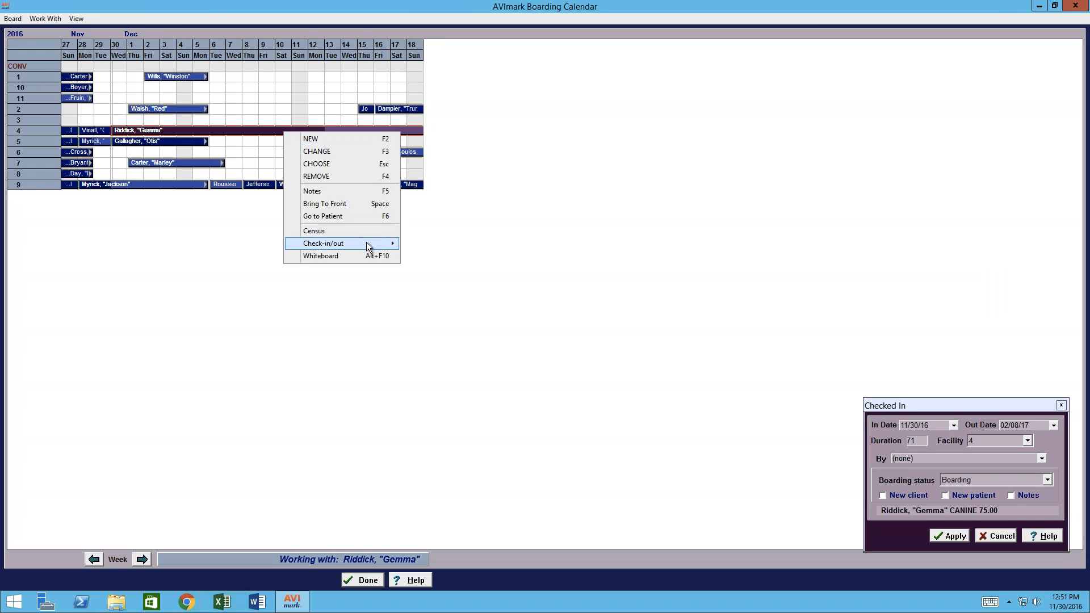
pyautogui.moveTo(366, 243)
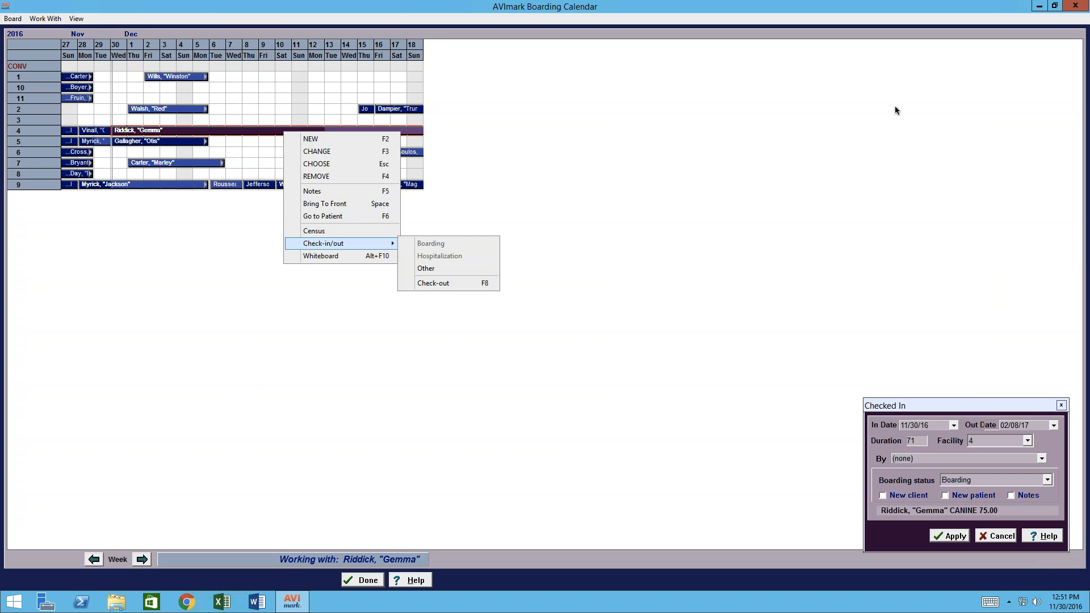
pyautogui.click(1073, 7)
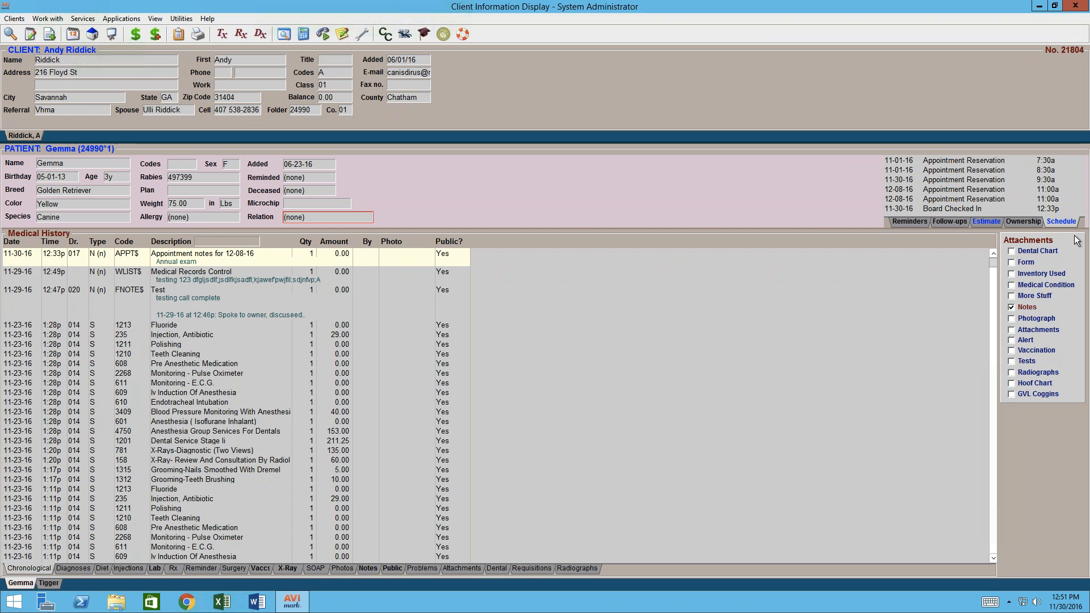
# Step: View the check-out option for the 11-30-16 boarding entry in Gemma's schedule list without applying it
pyautogui.rightClick(946, 210)
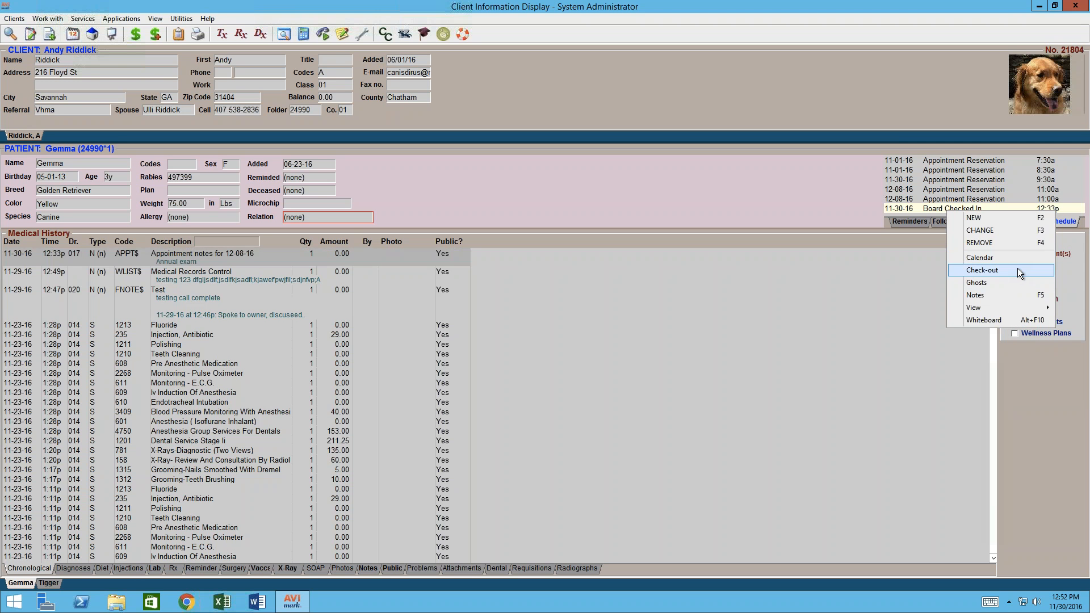
pyautogui.click(462, 278)
pyautogui.click(462, 279)
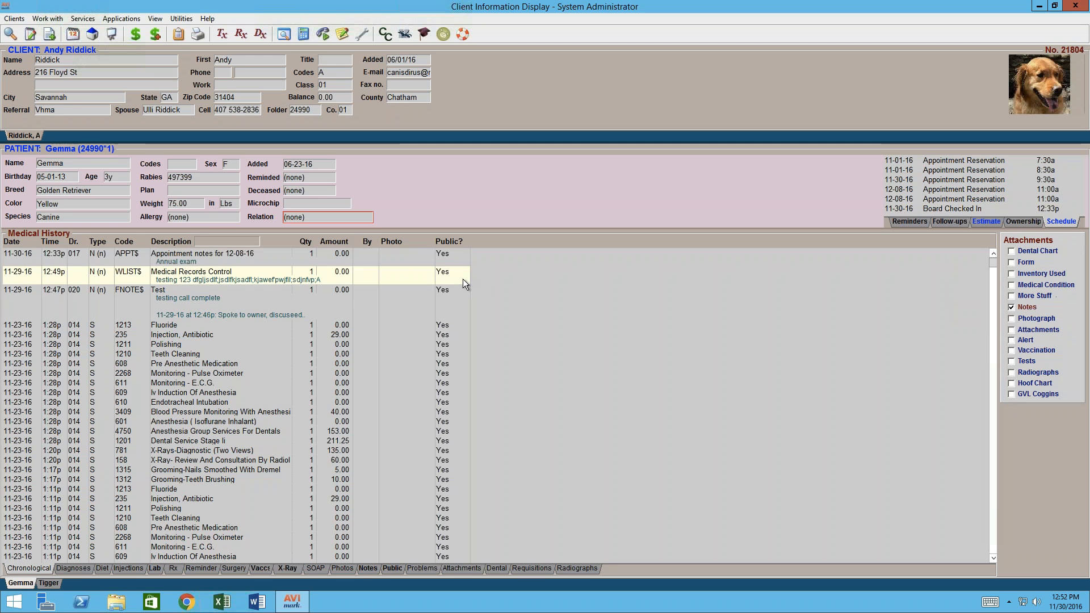
# Step: Open the boarding calendar again, dismiss Gemma's checked-in details, and close the calendar
pyautogui.click(104, 36)
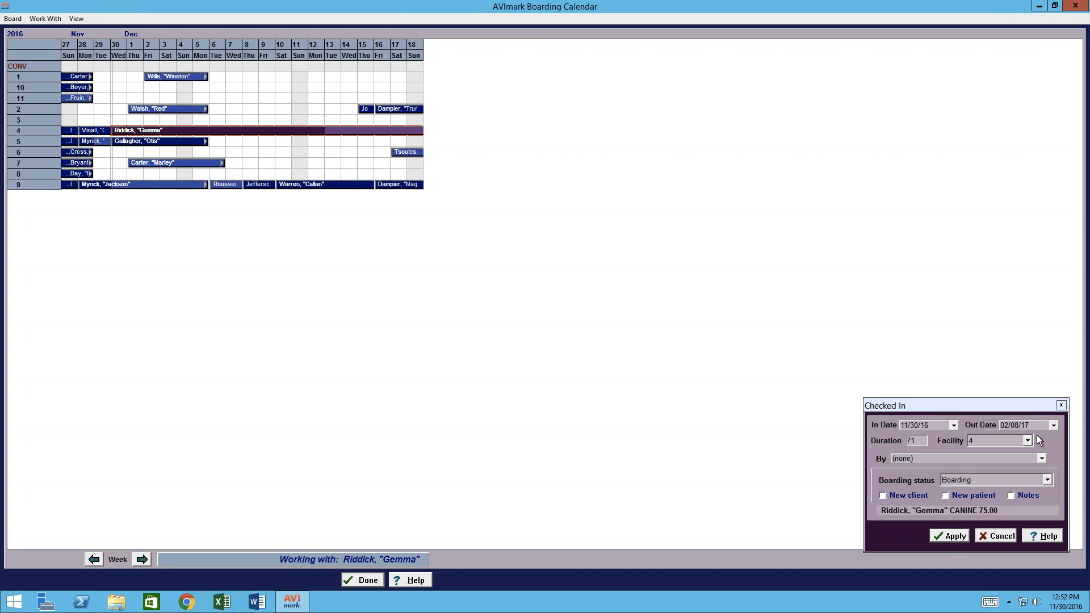
pyautogui.click(1060, 406)
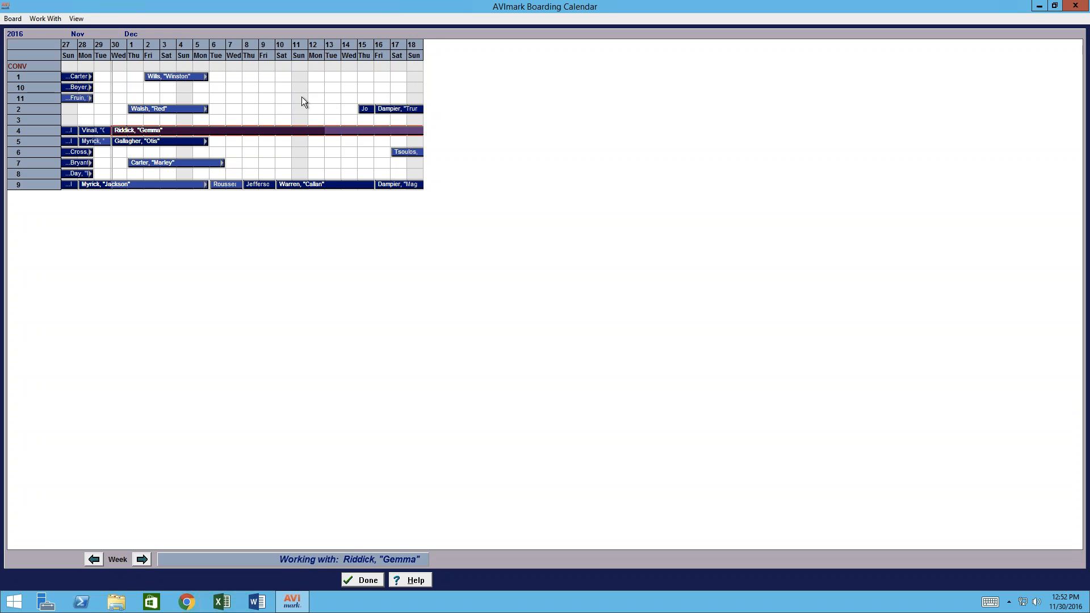
pyautogui.click(1077, 6)
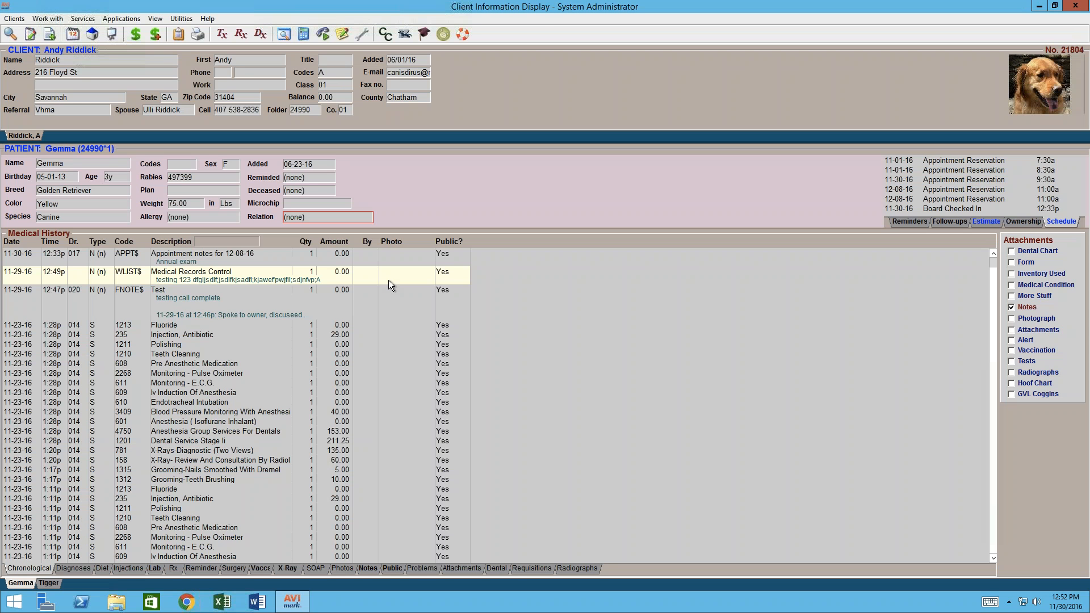
# Step: Review the actions for Gemma's checked-in boarding entry once more, including check-out, and leave without choosing one
pyautogui.rightClick(909, 209)
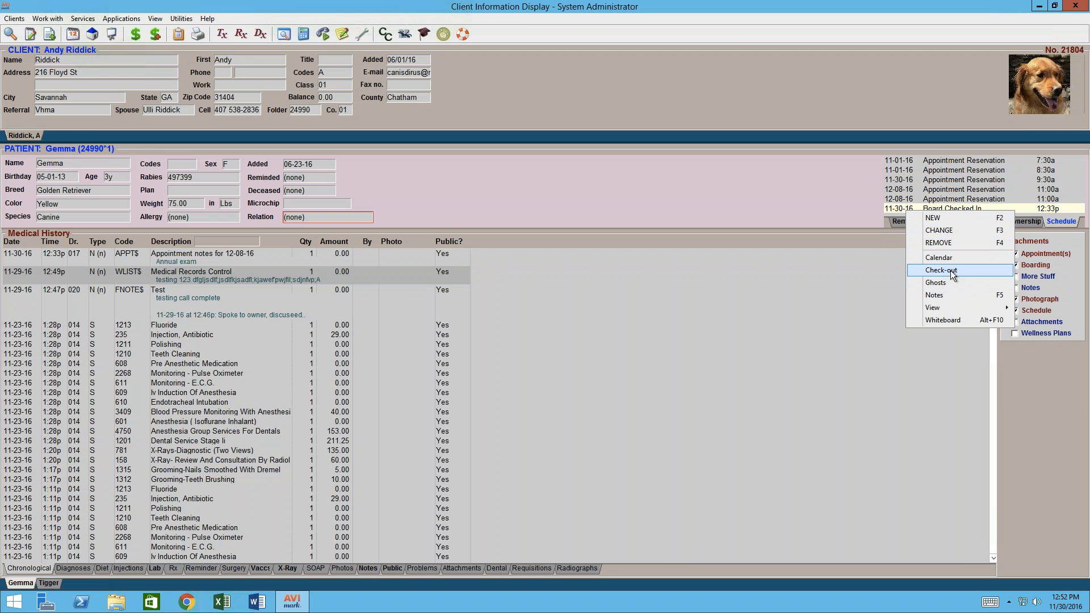
pyautogui.click(185, 264)
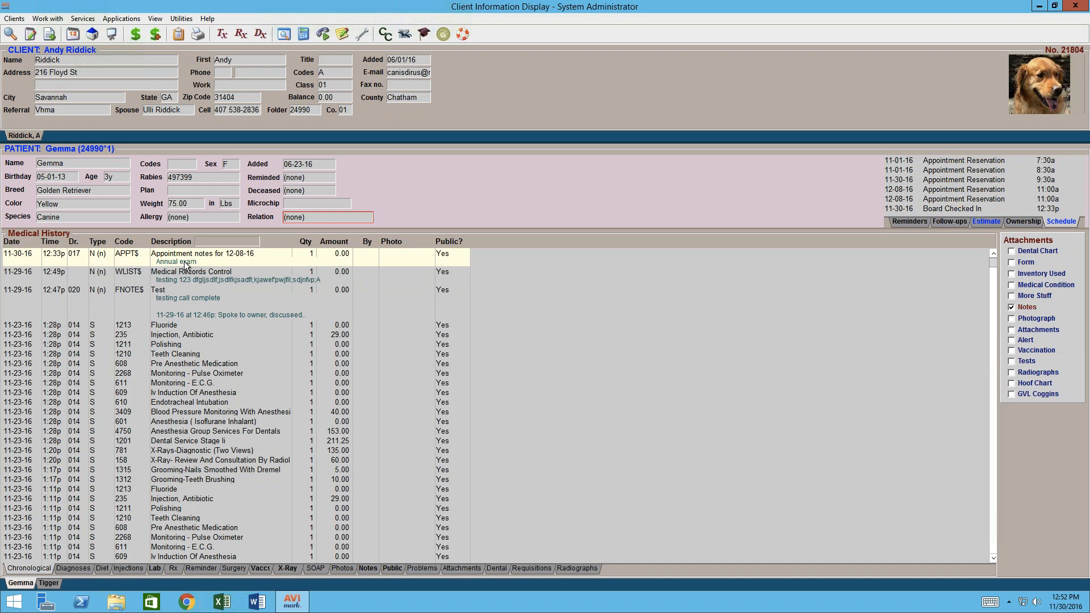